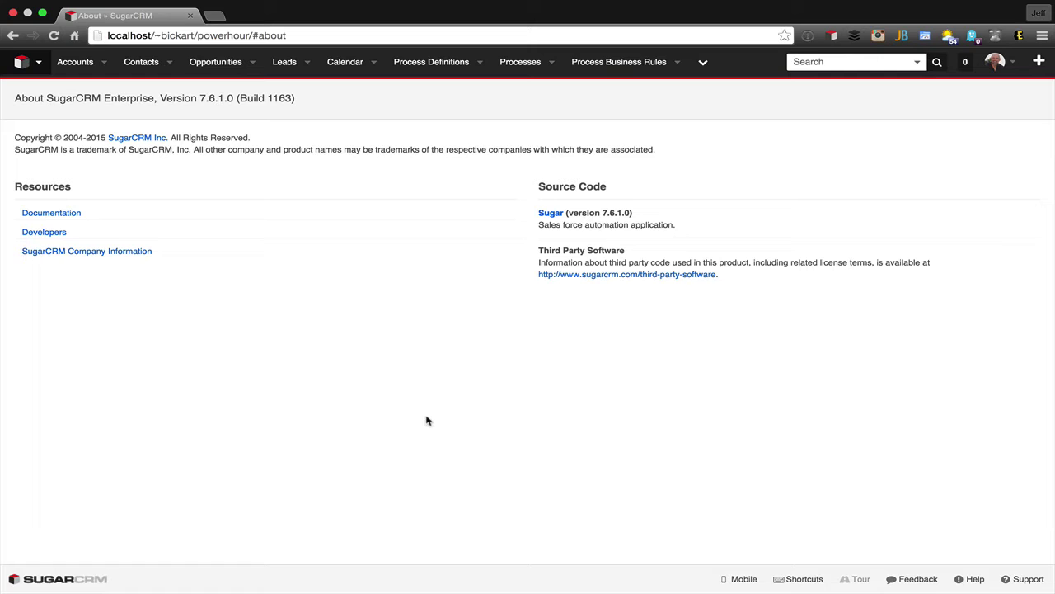
- Open the Module Builder from the administration area's developer tools
click(22, 62)
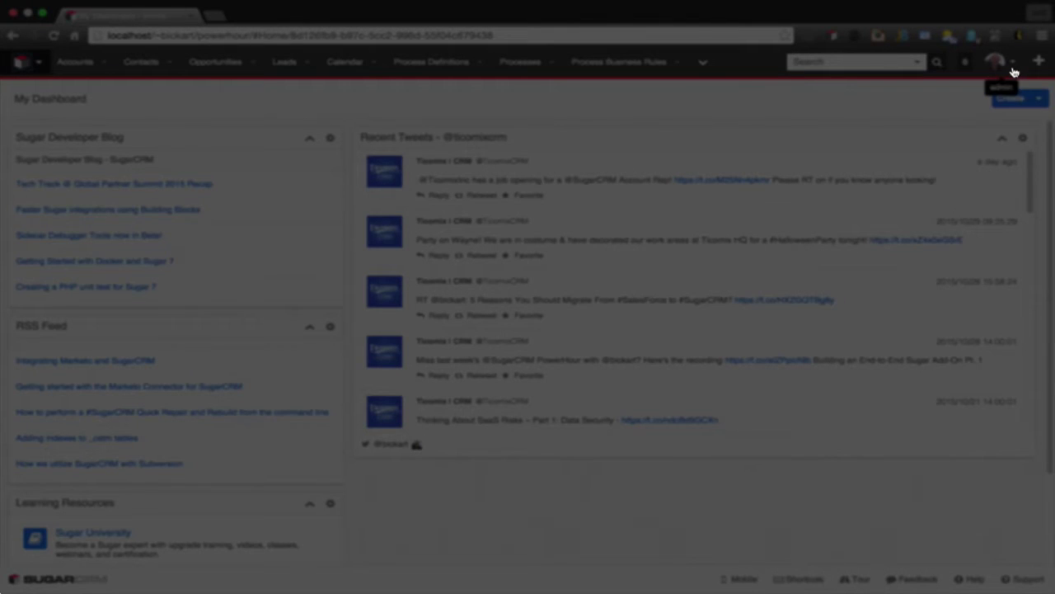
click(1014, 72)
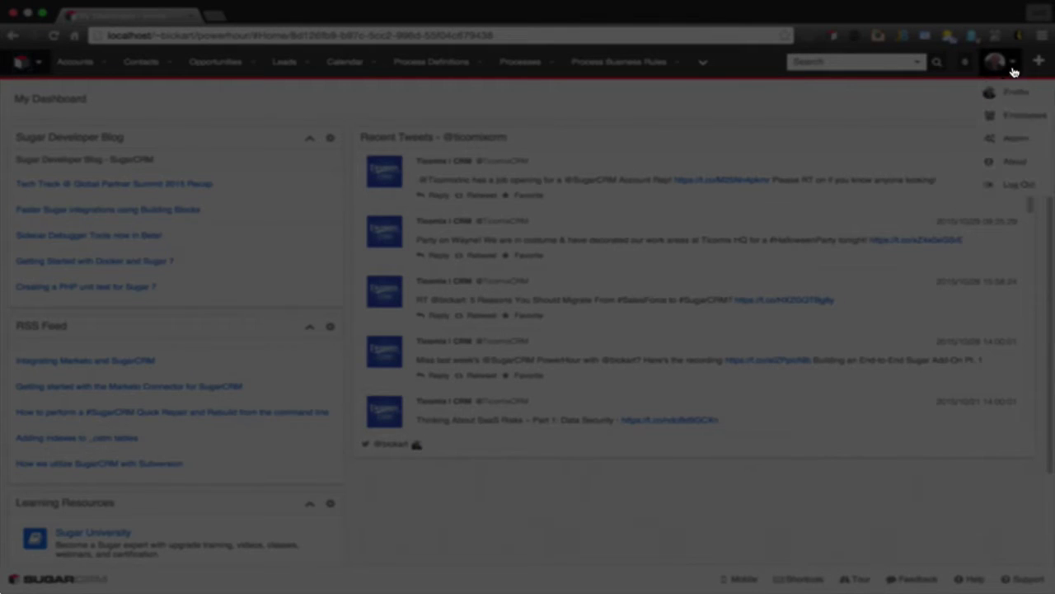
click(1009, 135)
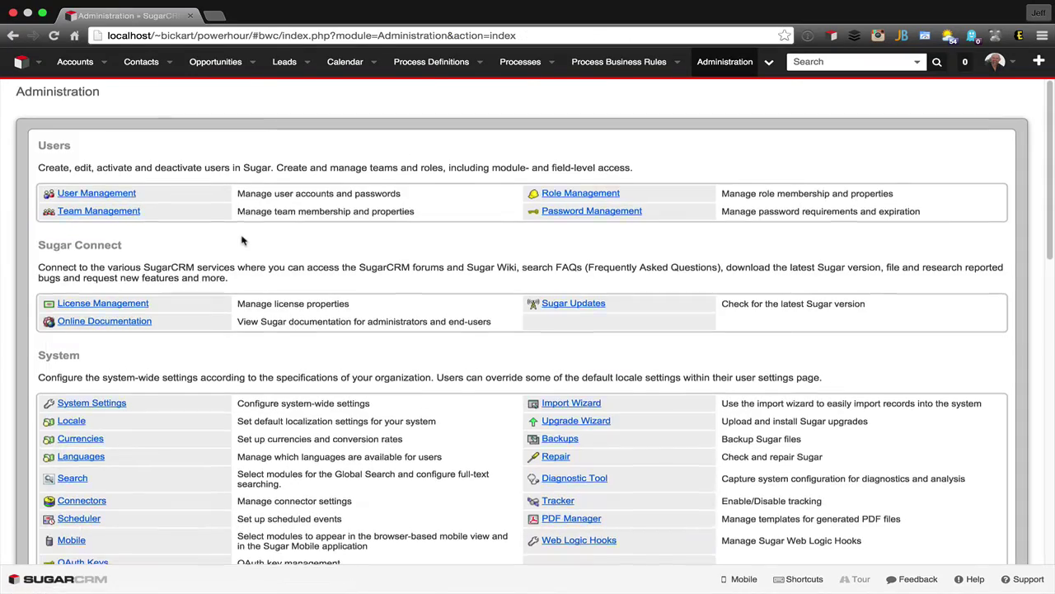
scroll(241, 240, down, 5)
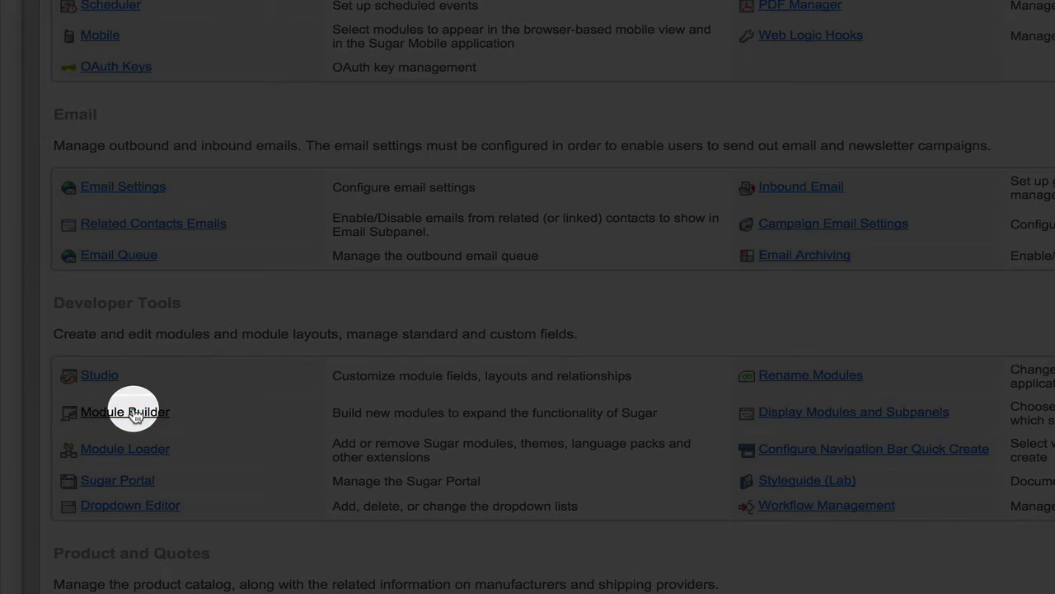
click(125, 412)
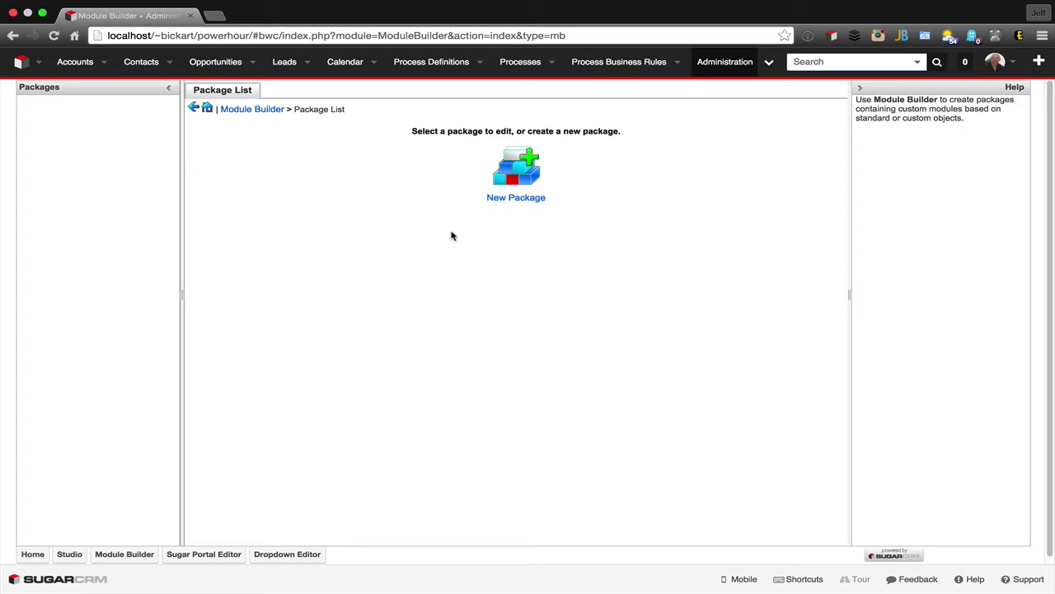
- Start a new package and name it SMSTemplate
click(517, 175)
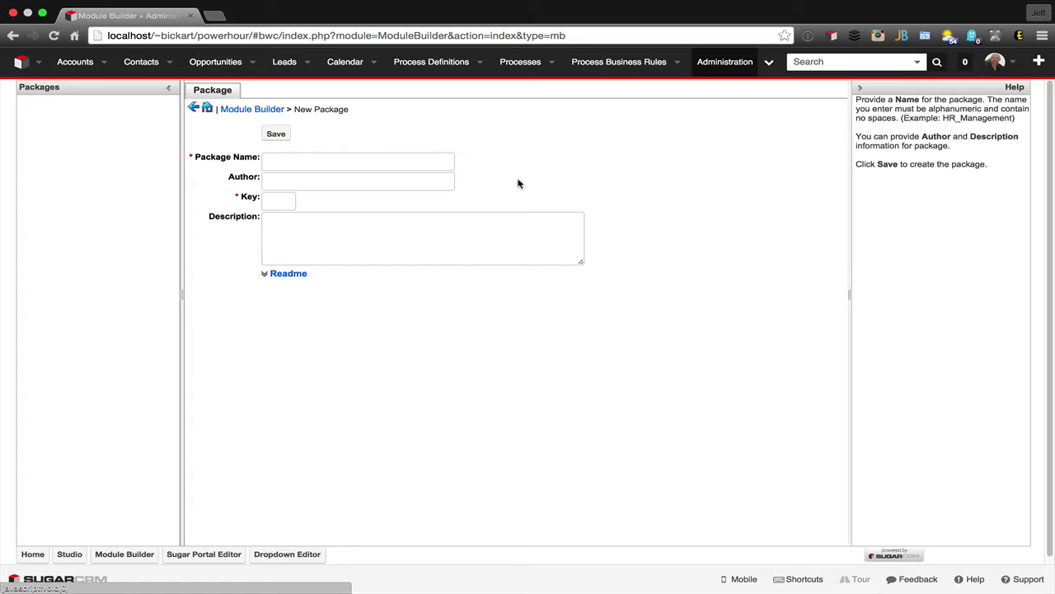
click(430, 160)
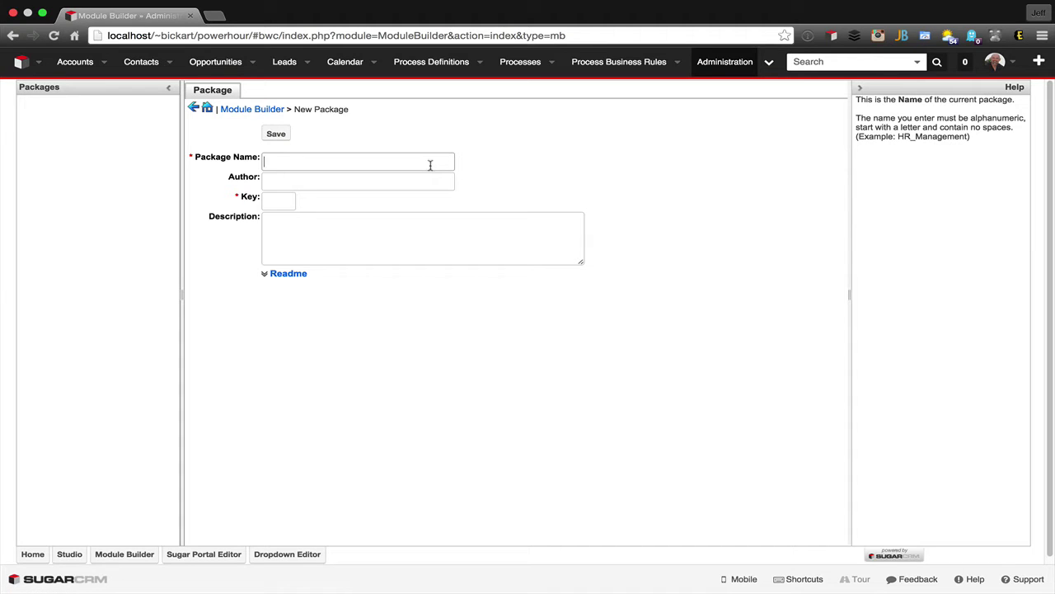
text(SMS Te)
text(st)
key(BackSpace)
key(BackSpace)
key(BackSpace)
key(BackSpace)
key(BackSpace)
text(Template)
- Enter the author's name and the key PH for the package, leave the description and readme empty, and save it
key(Tab)
text(Jeff Bickart)
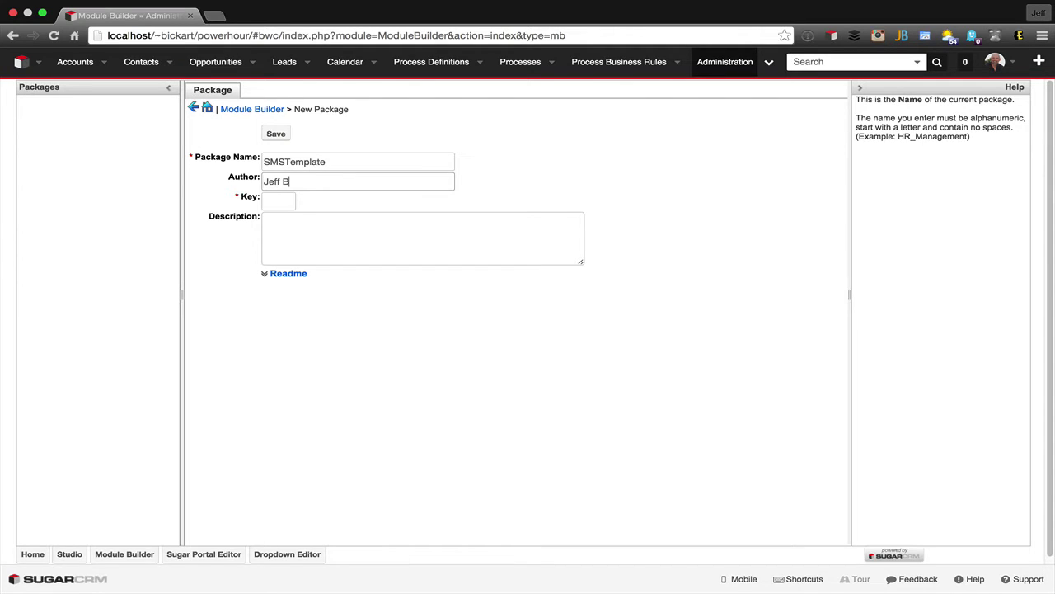
key(Tab)
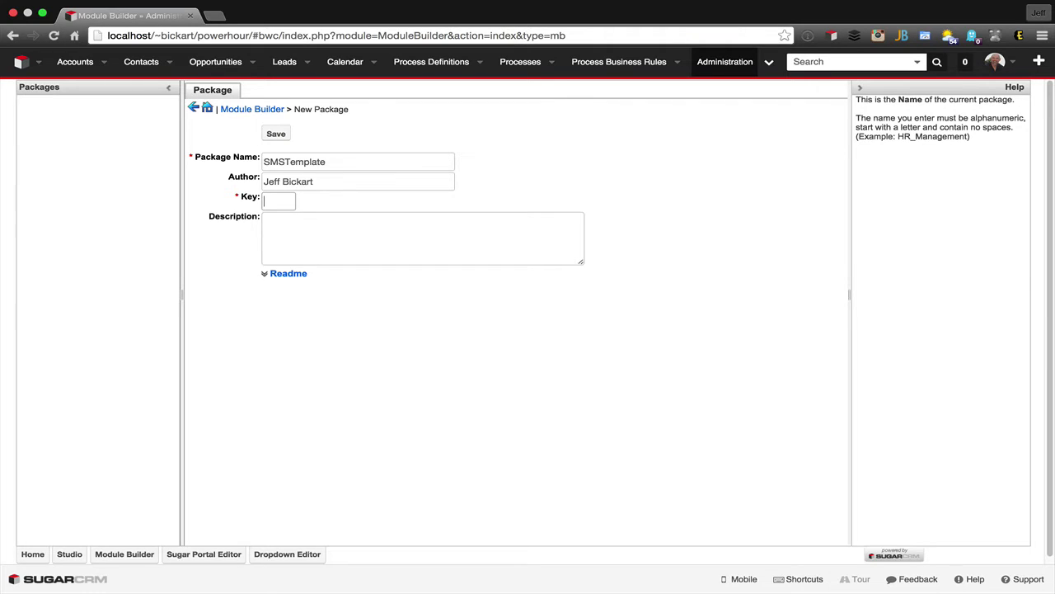
text(PH)
click(413, 217)
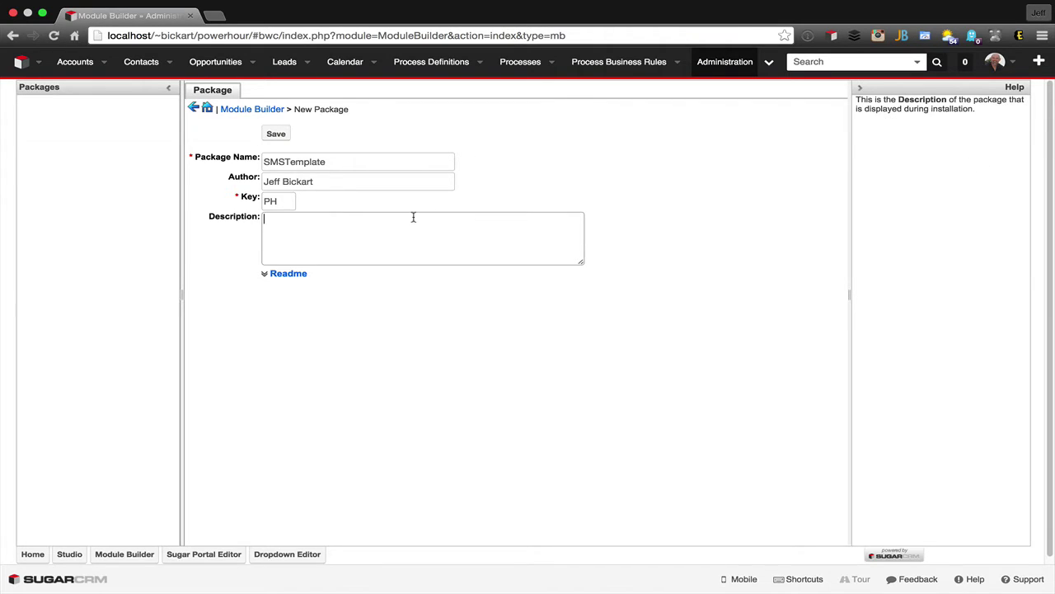
click(285, 273)
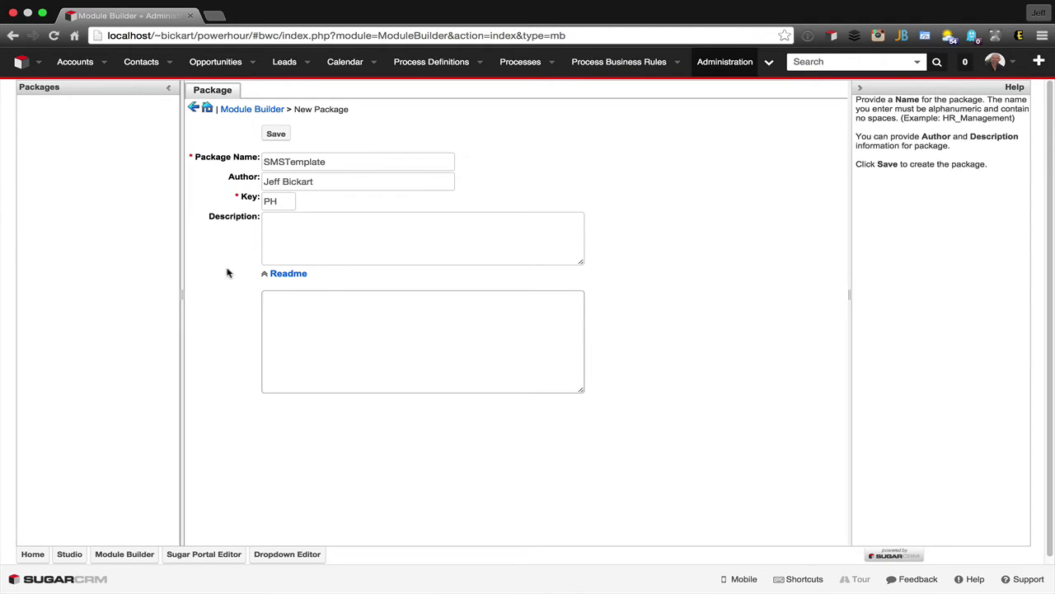
click(306, 333)
click(277, 133)
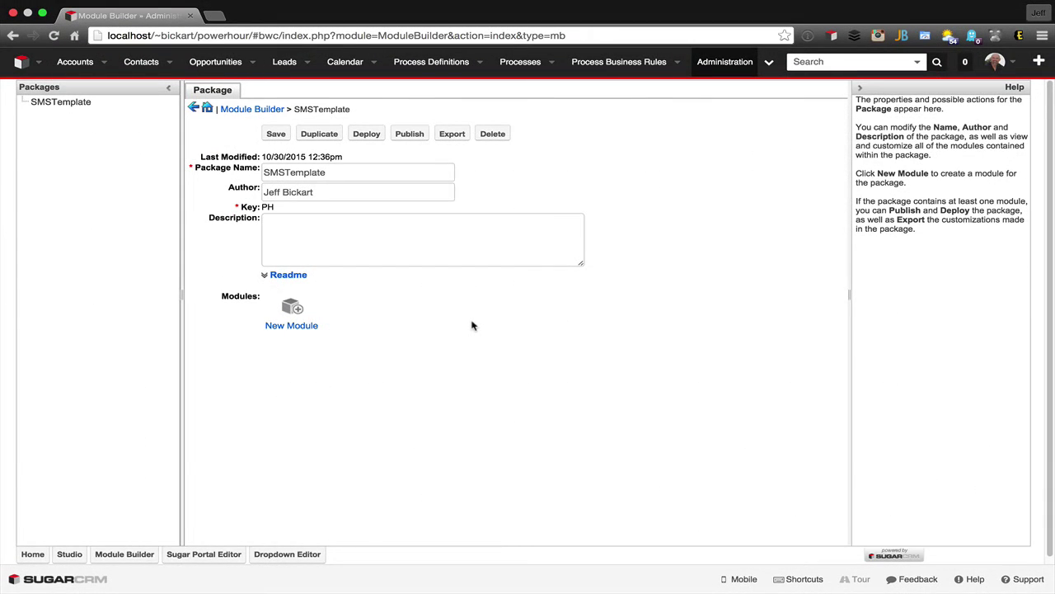
- Add a new module to the SMSTemplate package and name the module SMSTemplate
click(472, 324)
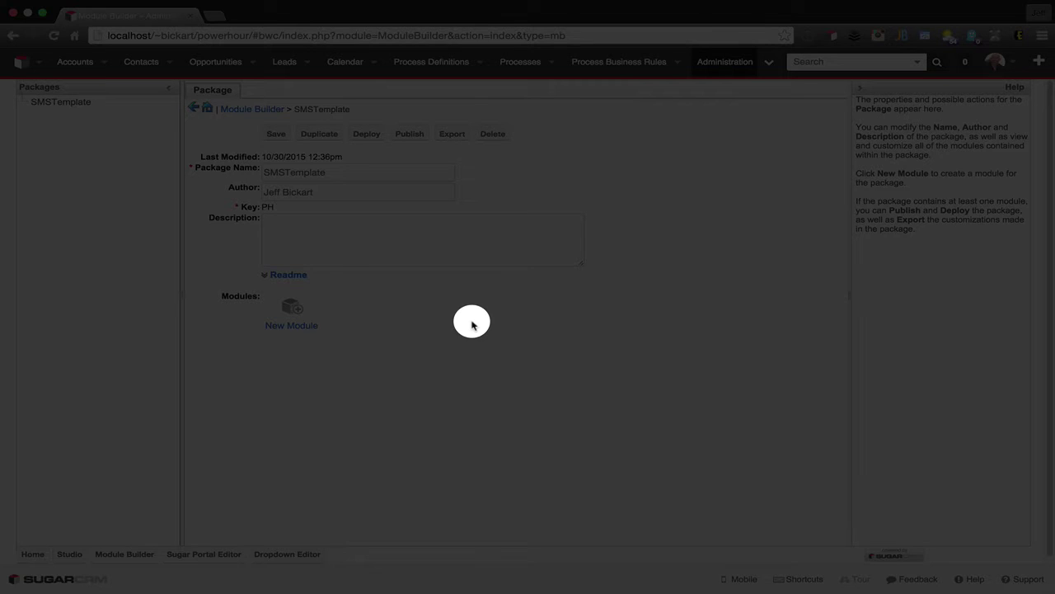
click(291, 306)
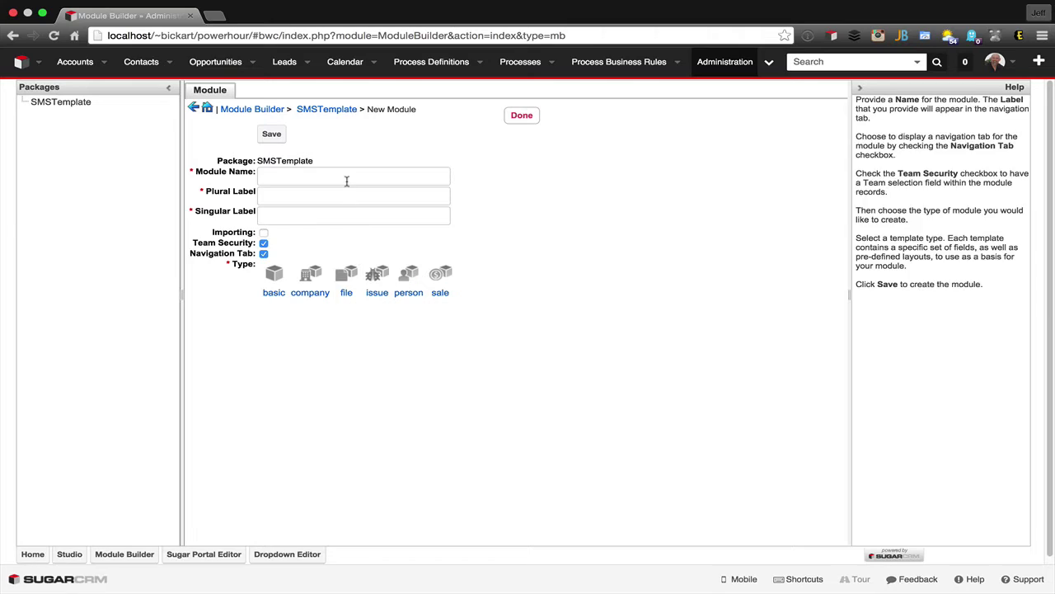
click(345, 178)
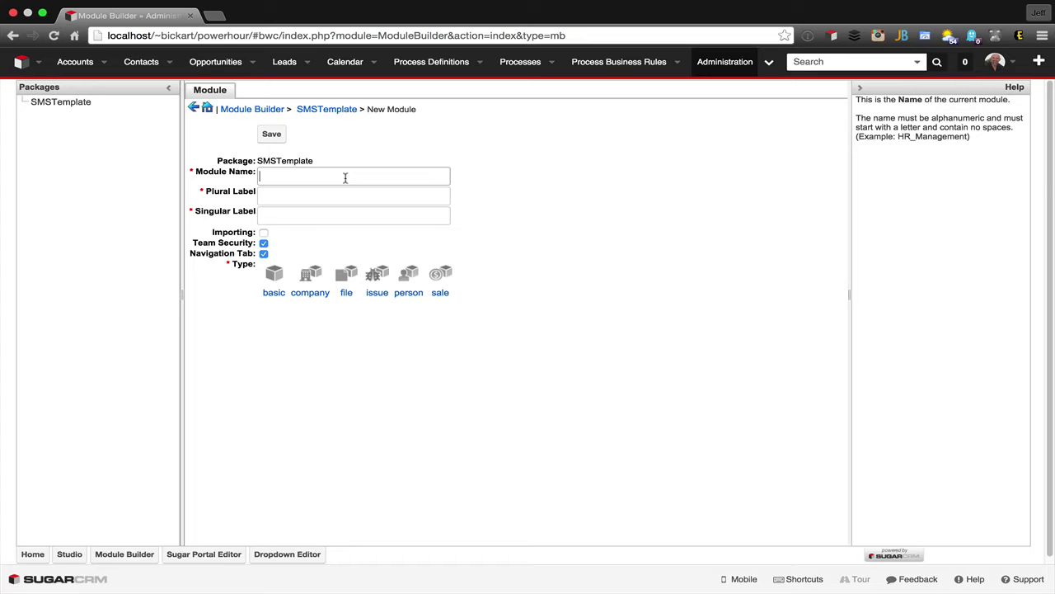
text(SM)
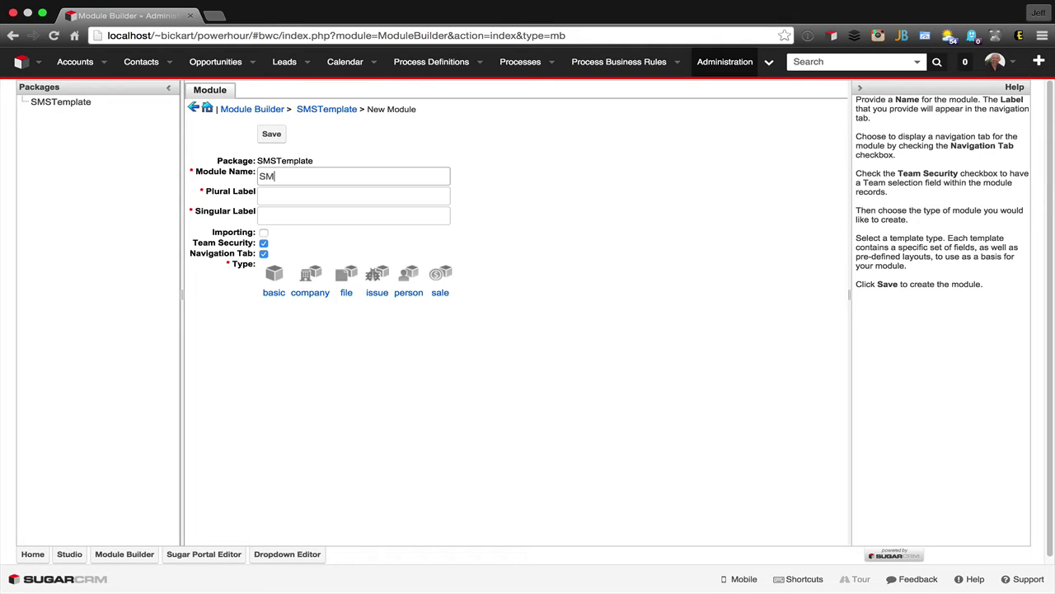
text(STemplate)
- Set the module's plural label to SMS Templates and its singular label to SMS Template
key(Tab)
text(SM)
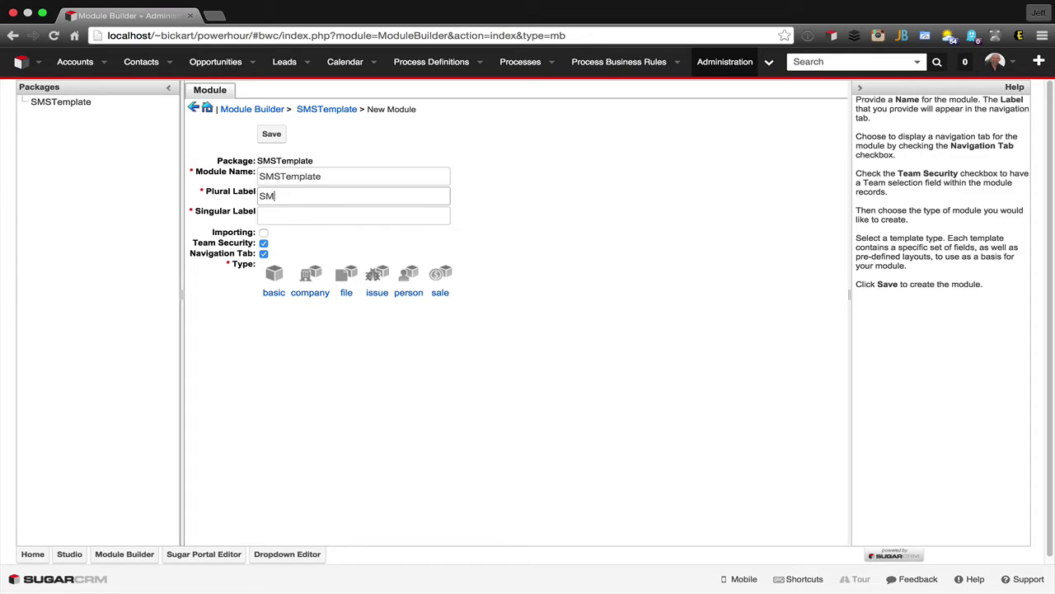
text(S Templates)
key(Tab)
text(SMS Ta)
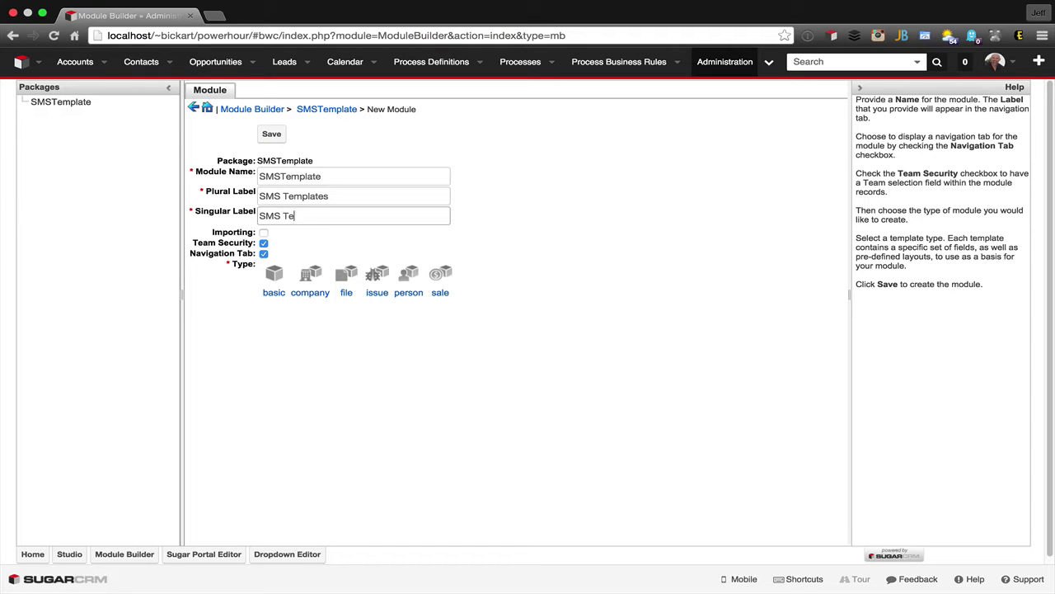
text(mplate)
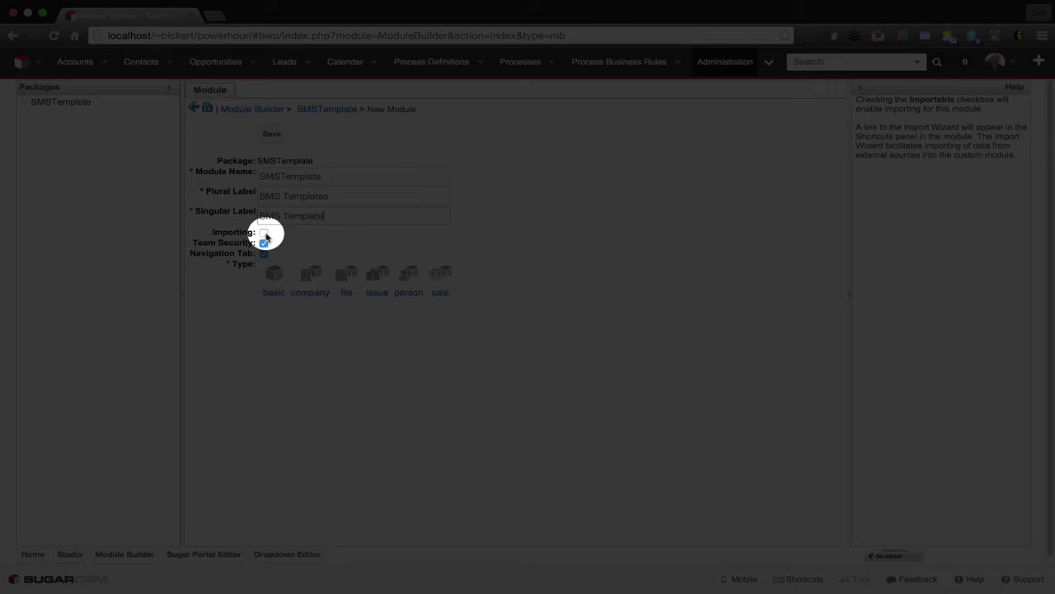
- Enable importing for the module, choose the basic template type, and save the module
click(264, 232)
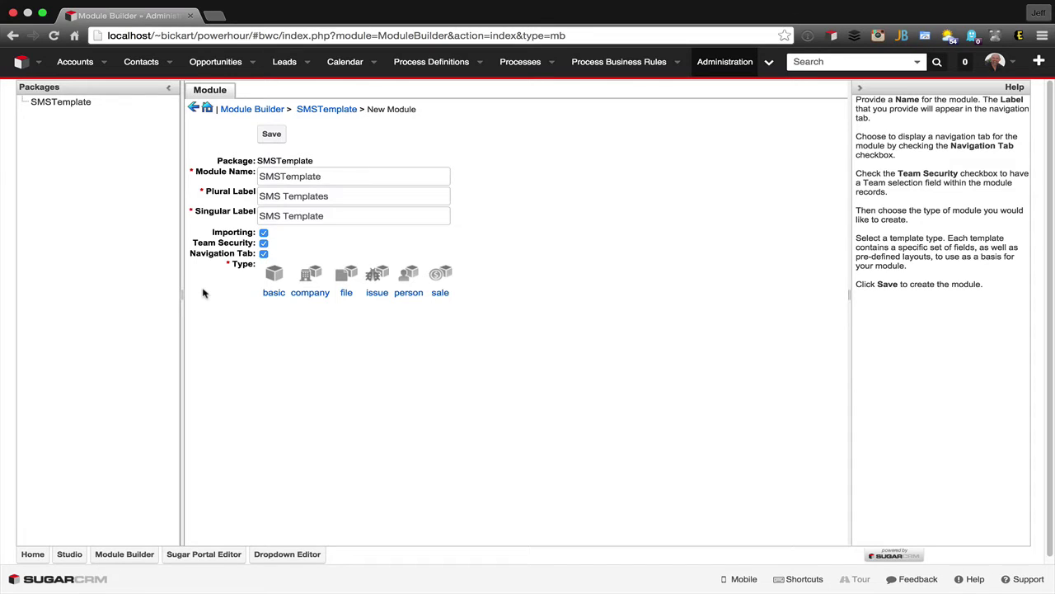
click(279, 276)
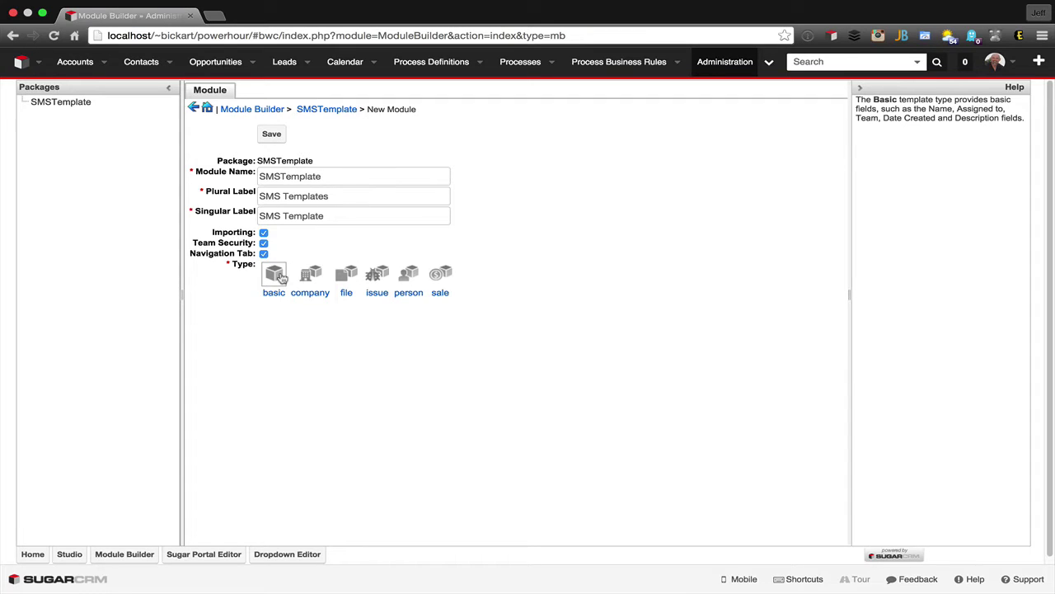
mouse_move(317, 279)
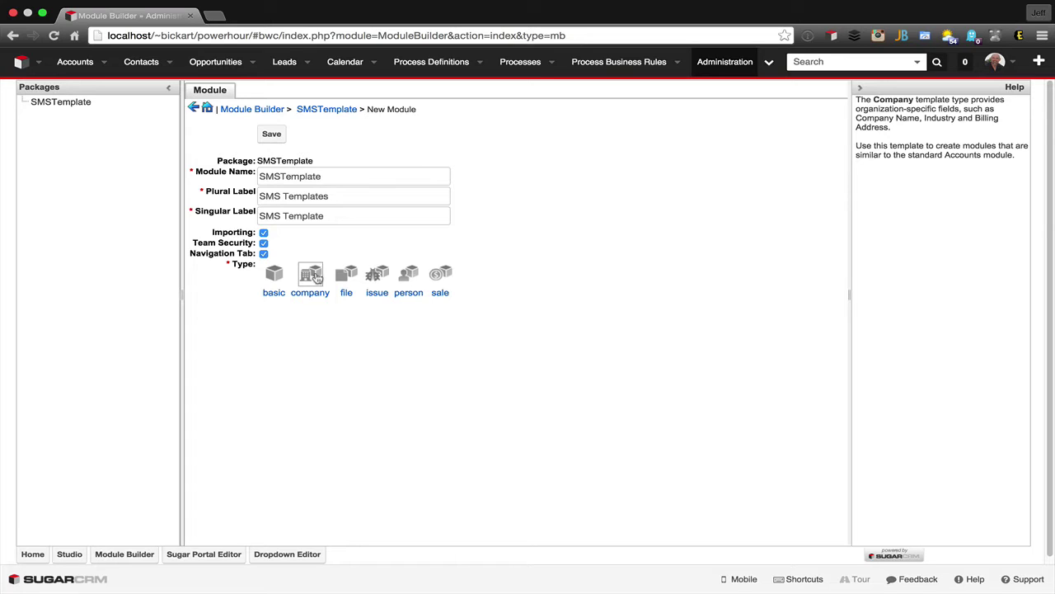
mouse_move(349, 277)
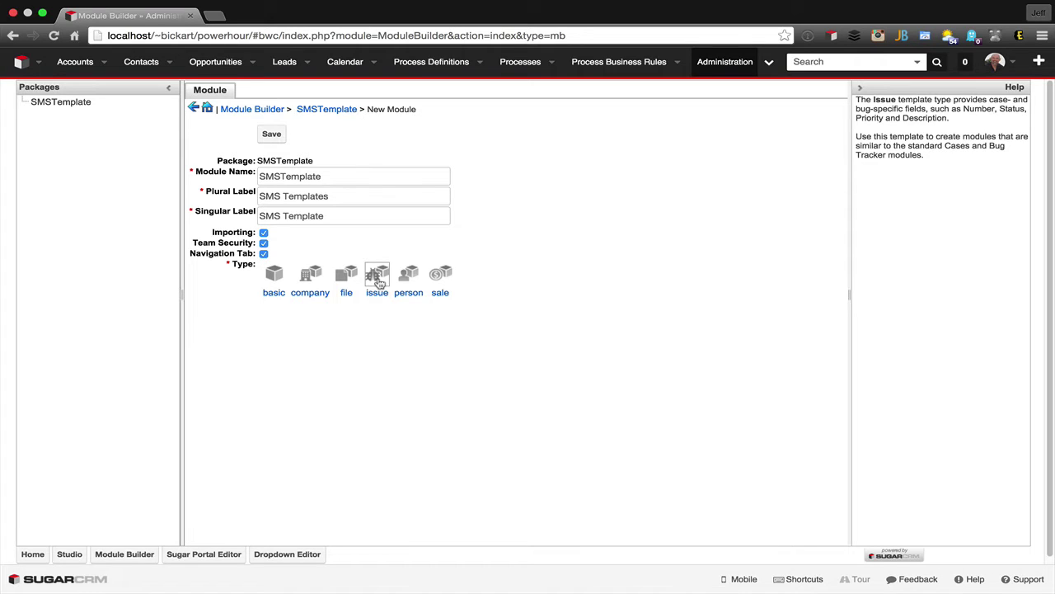
mouse_move(417, 280)
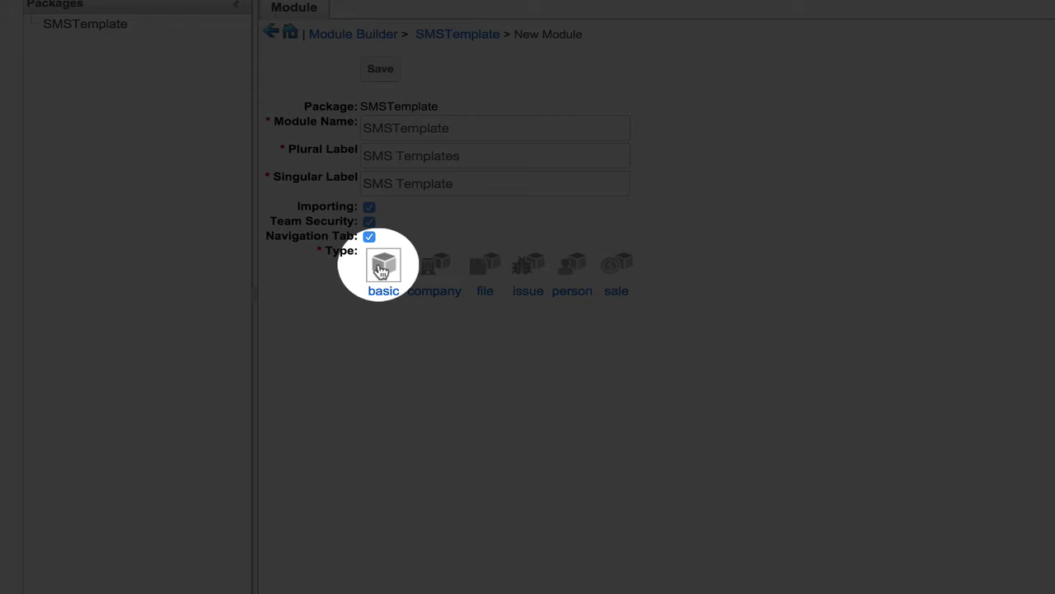
click(382, 267)
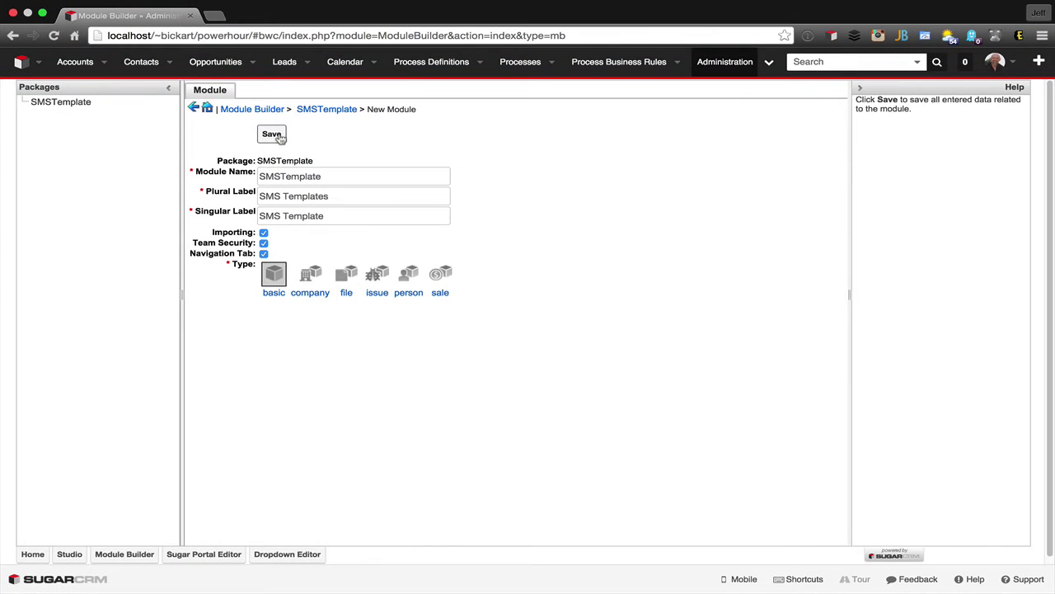
click(271, 135)
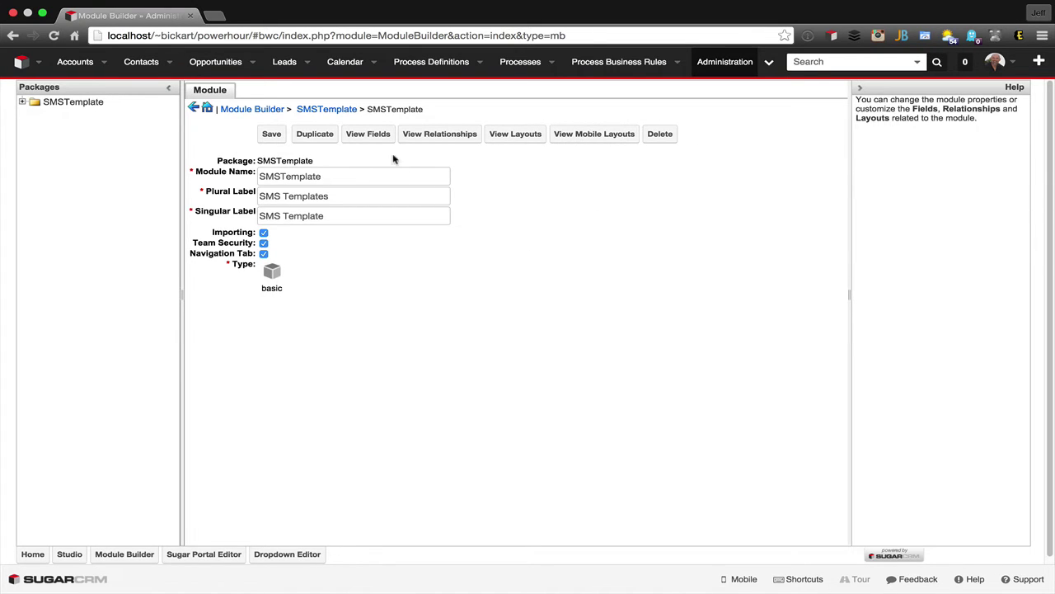
- Set the description field's display label to Message, make the field required and audited, and save it
click(368, 136)
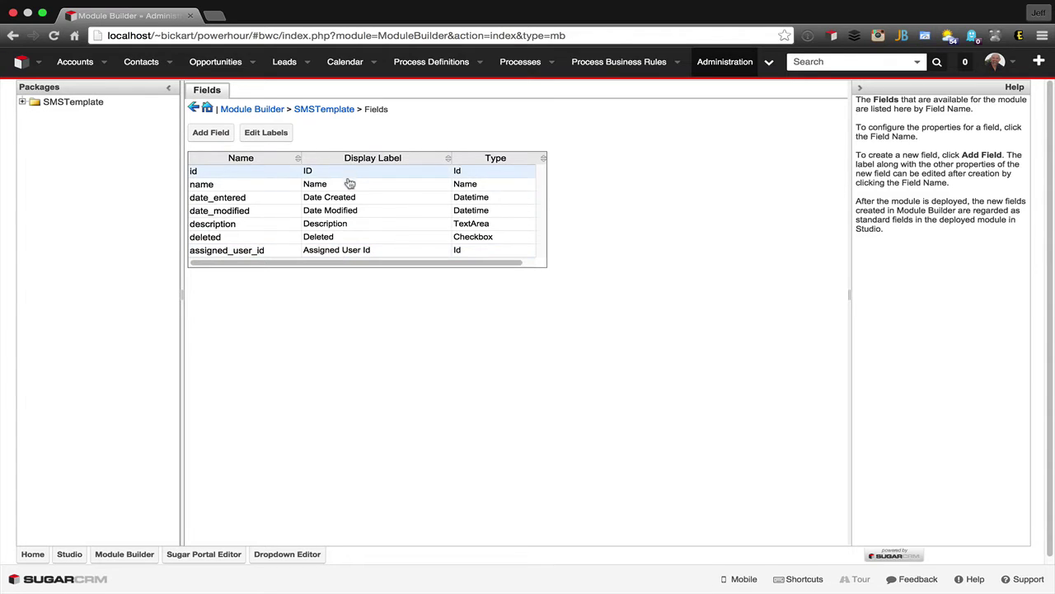
click(343, 229)
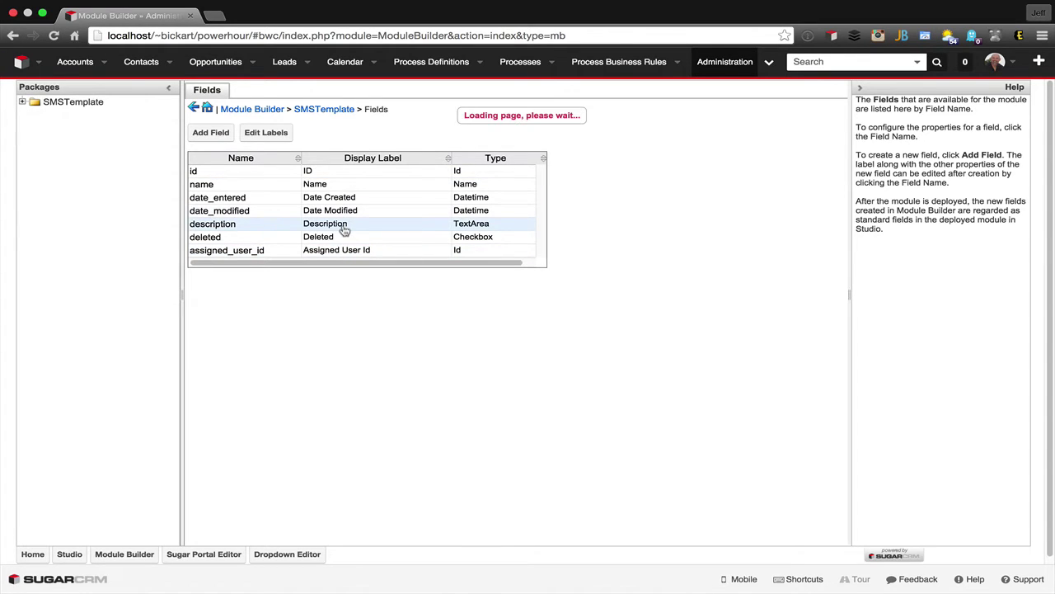
double_click(303, 168)
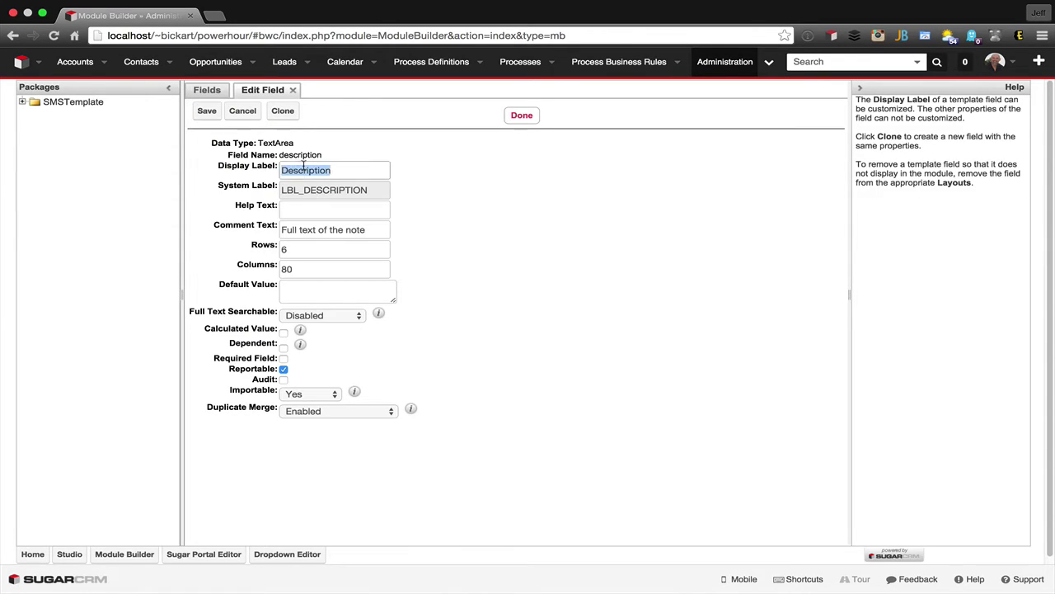
text(Message)
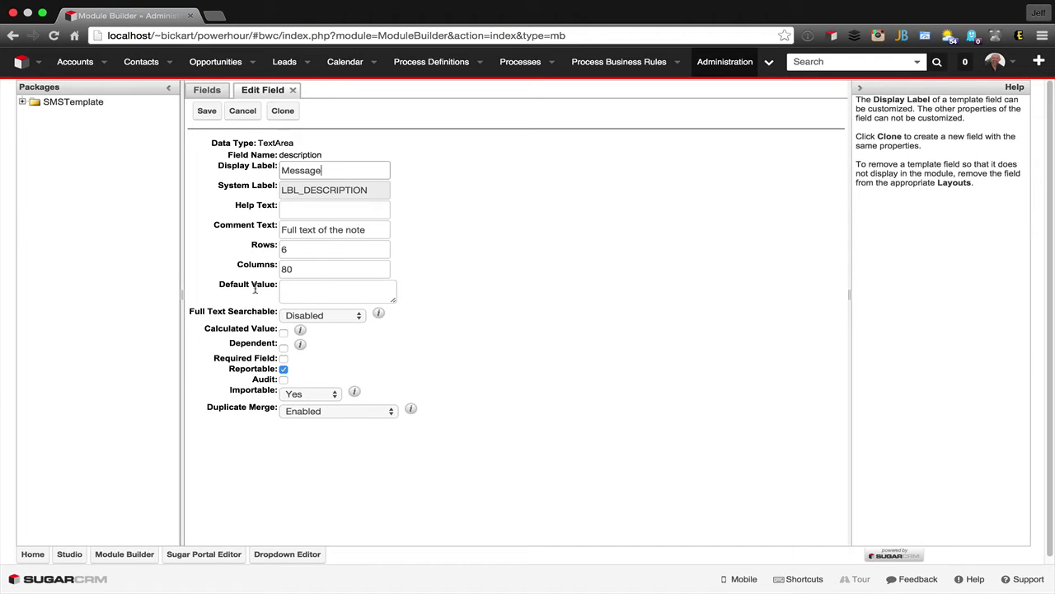
click(283, 359)
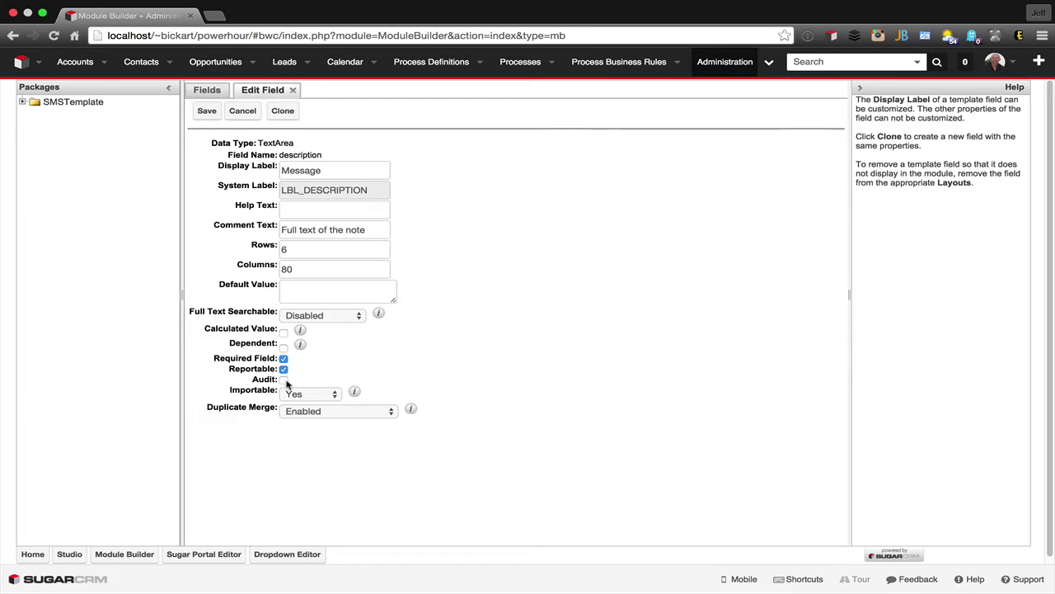
click(283, 380)
click(208, 112)
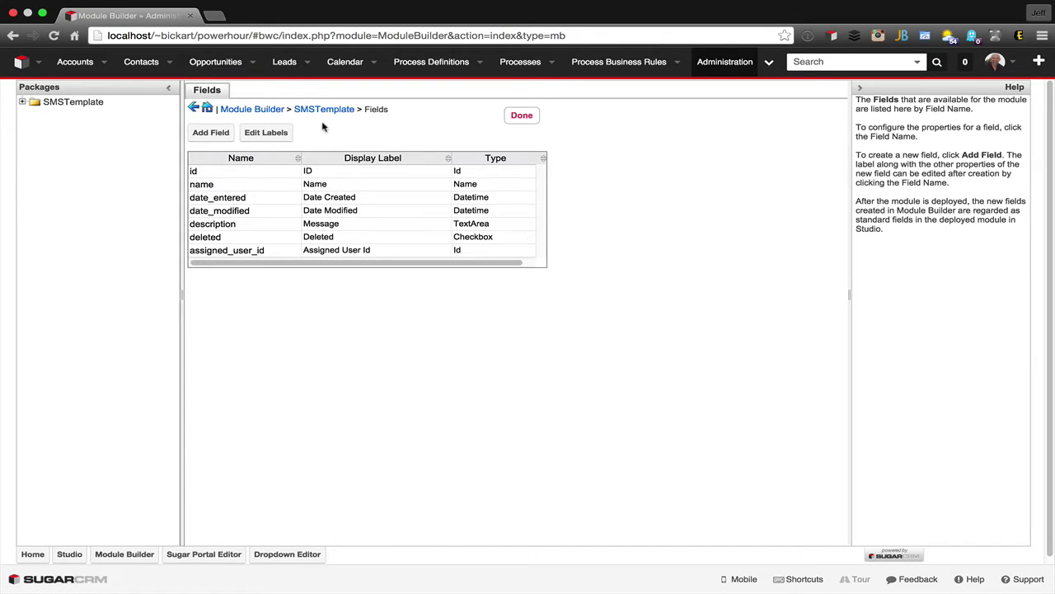
- Open the Record View layout of the SMSTemplate module for editing
click(325, 110)
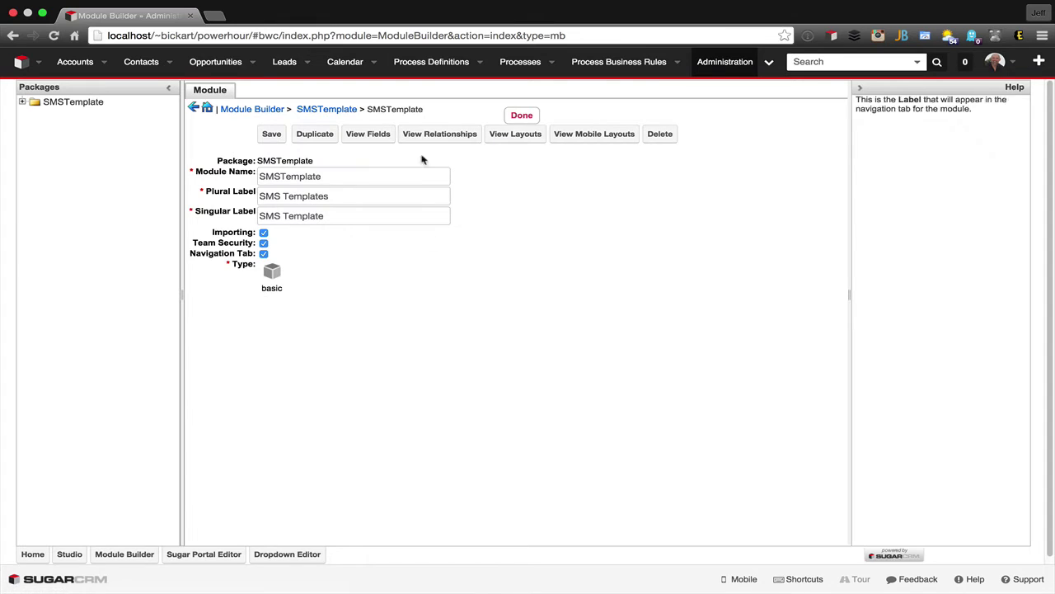
click(517, 134)
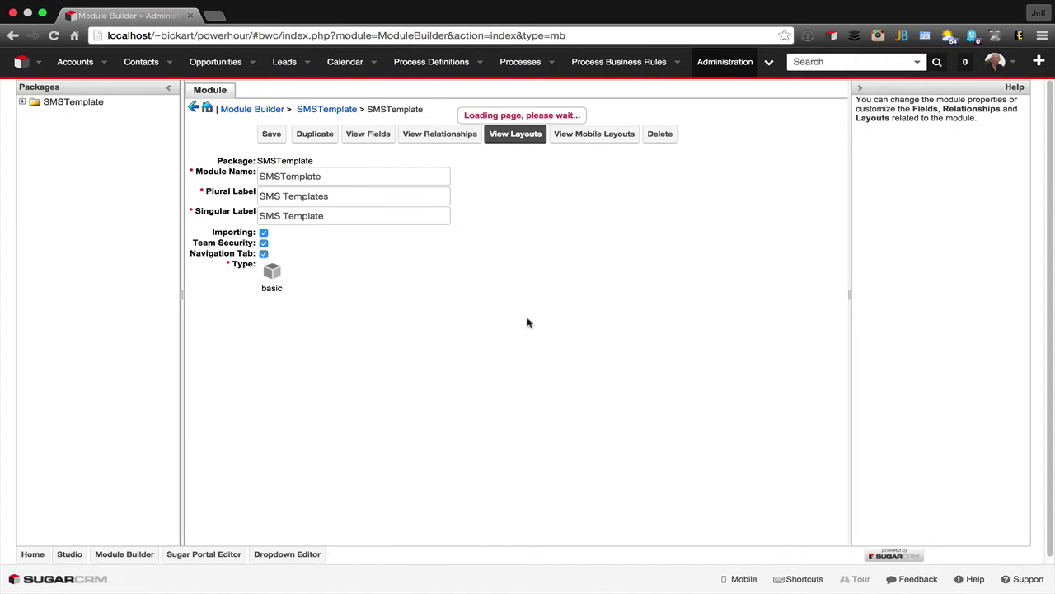
click(324, 167)
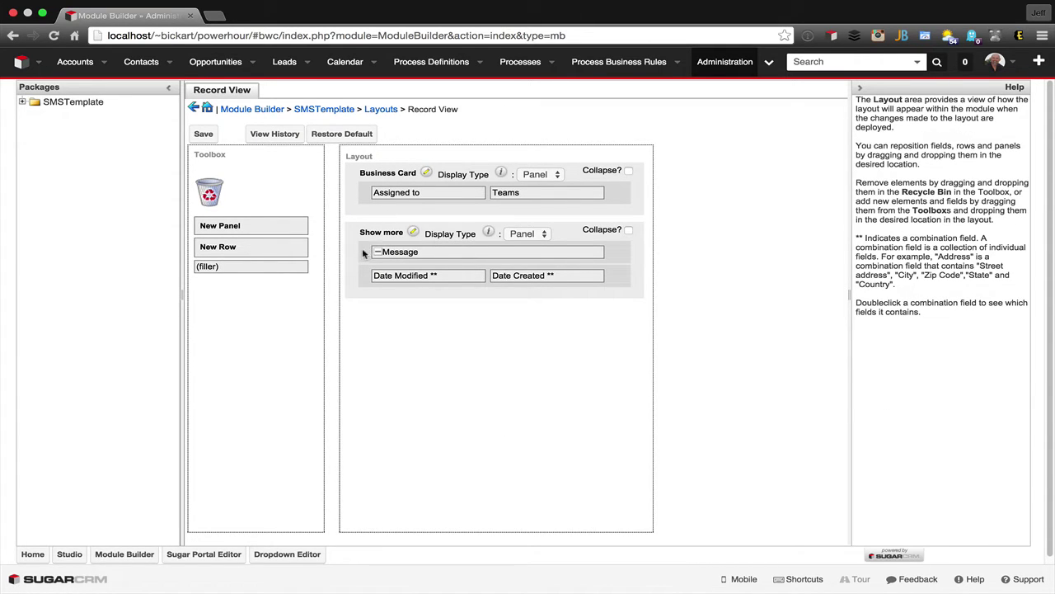
- Move the Message row into Business Card and the Assigned to/Teams row into Show more, set Show more to collapse, and save the Record View
drag(366, 252, 367, 195)
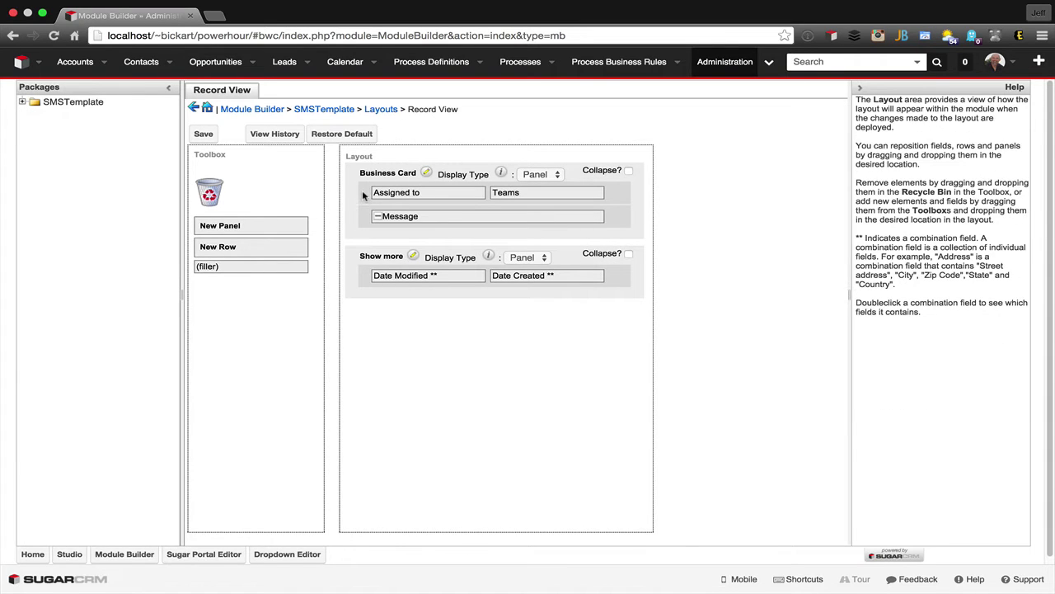
drag(362, 194, 360, 252)
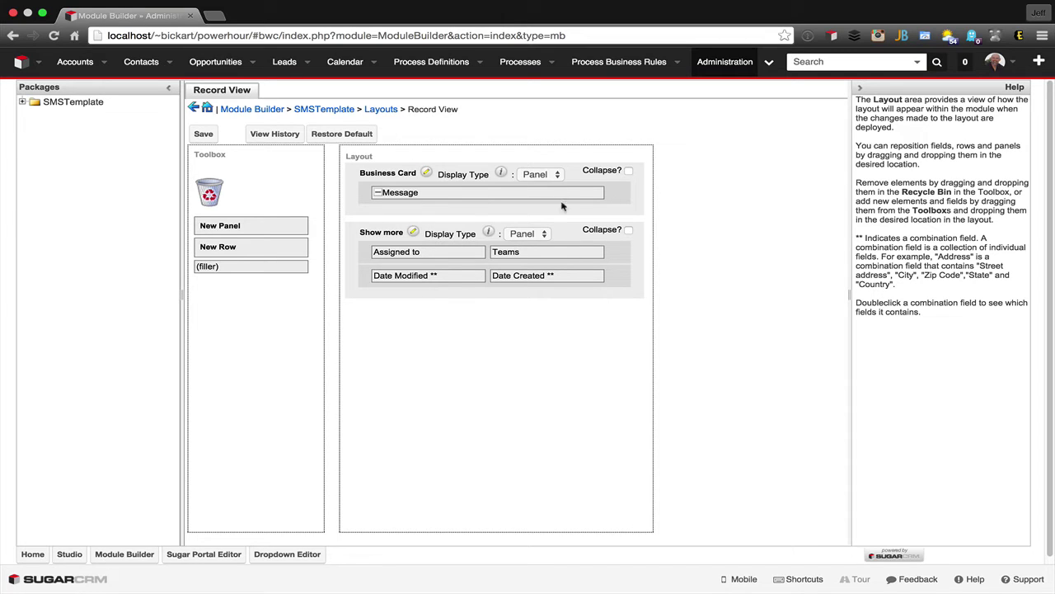
click(546, 175)
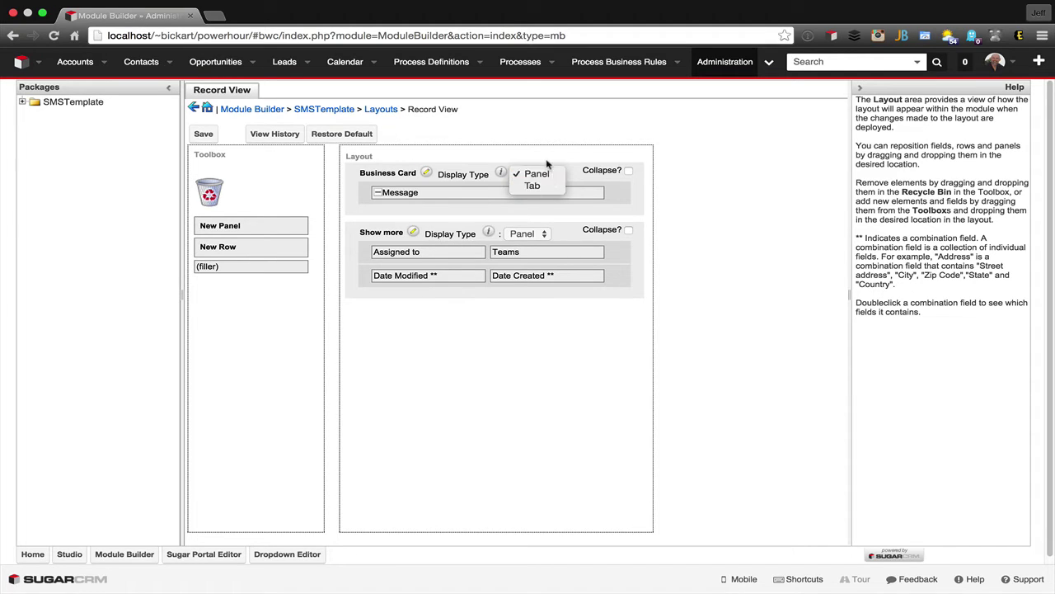
click(546, 159)
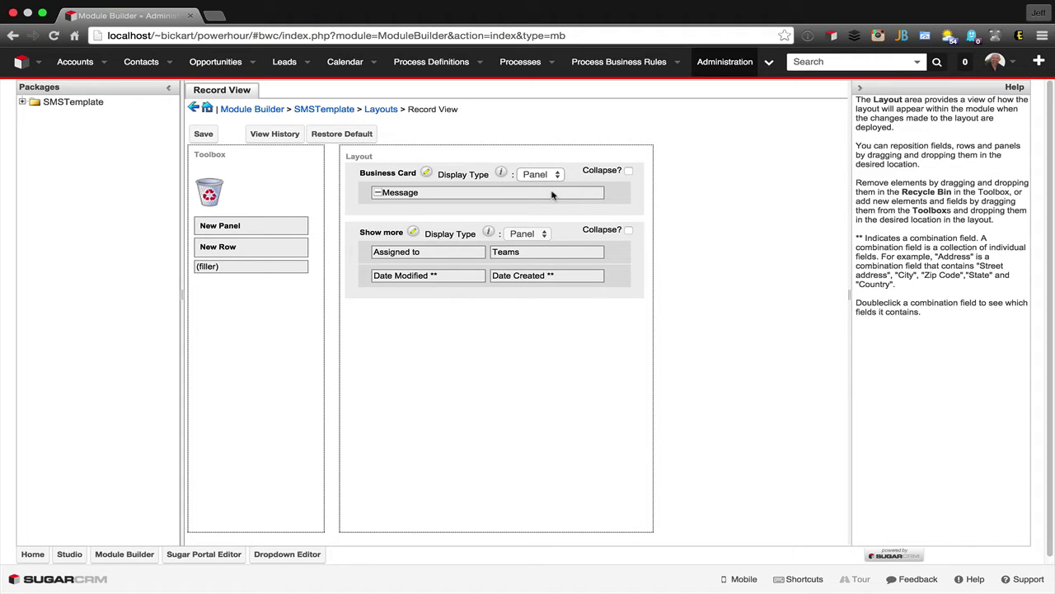
click(628, 230)
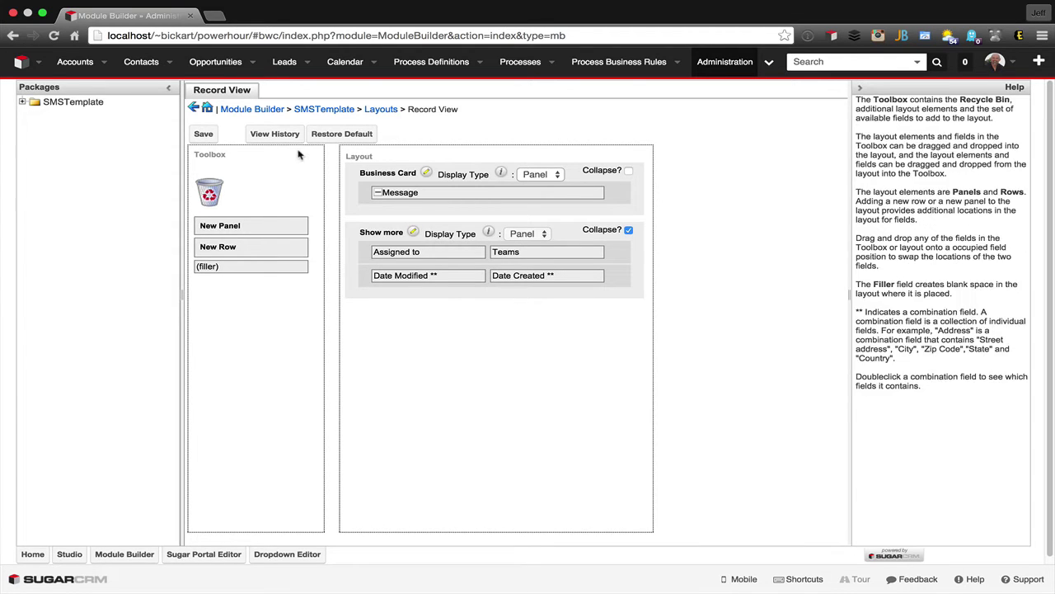
click(204, 133)
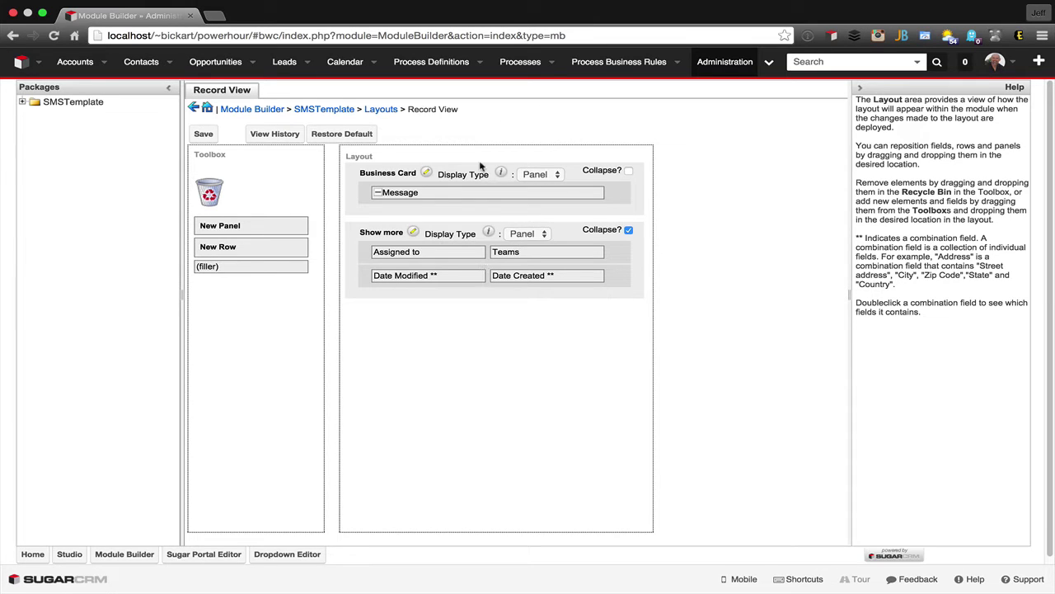
- In the List View layout, make Message a default column after Name, move Date Modified, Date Created and Modified By to Available, and save
click(380, 110)
click(526, 160)
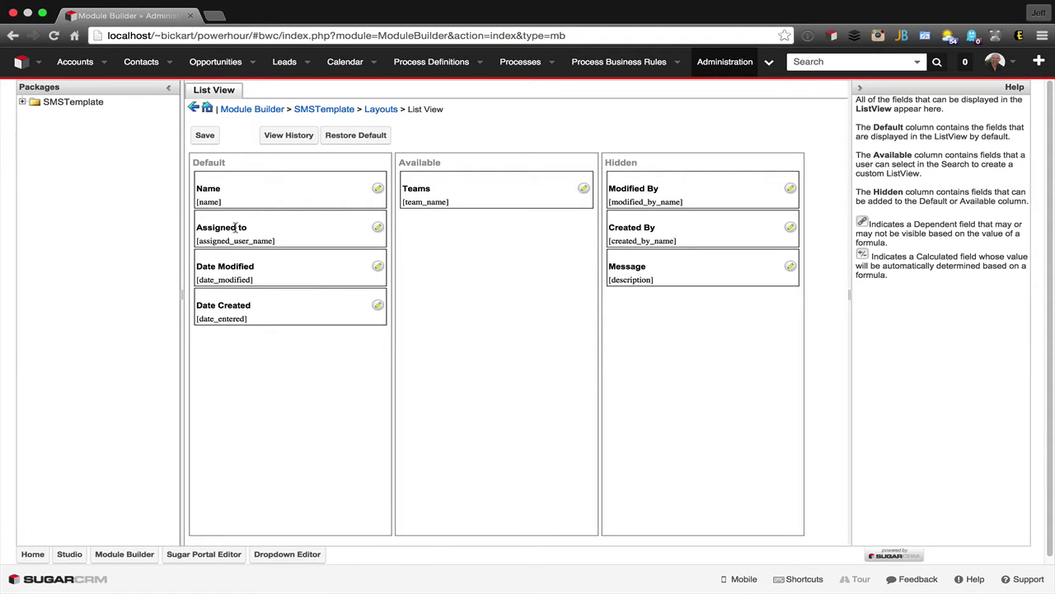
drag(666, 262, 258, 221)
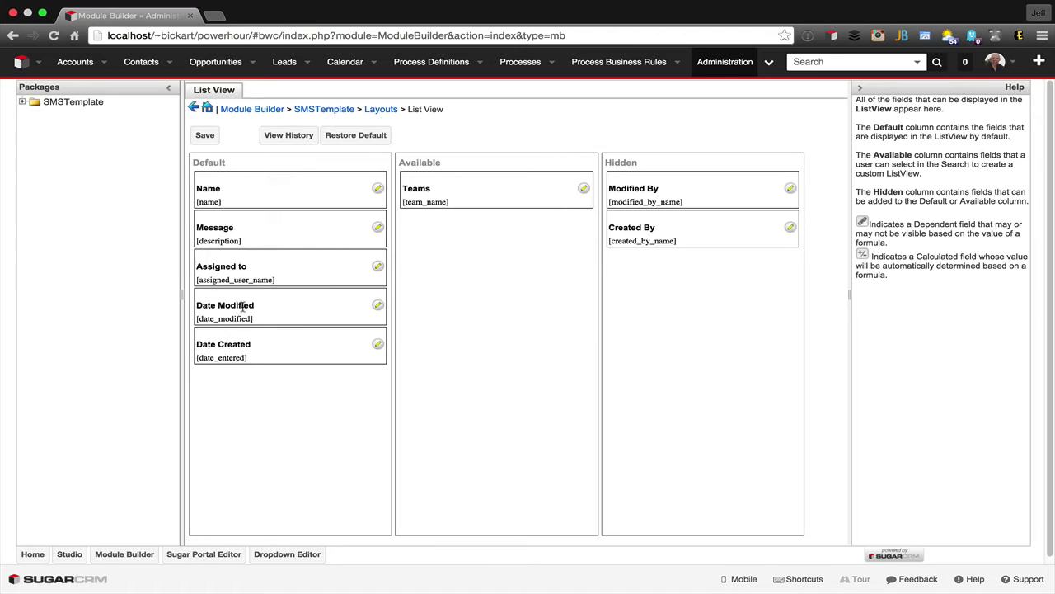
drag(241, 306, 439, 210)
drag(244, 303, 449, 214)
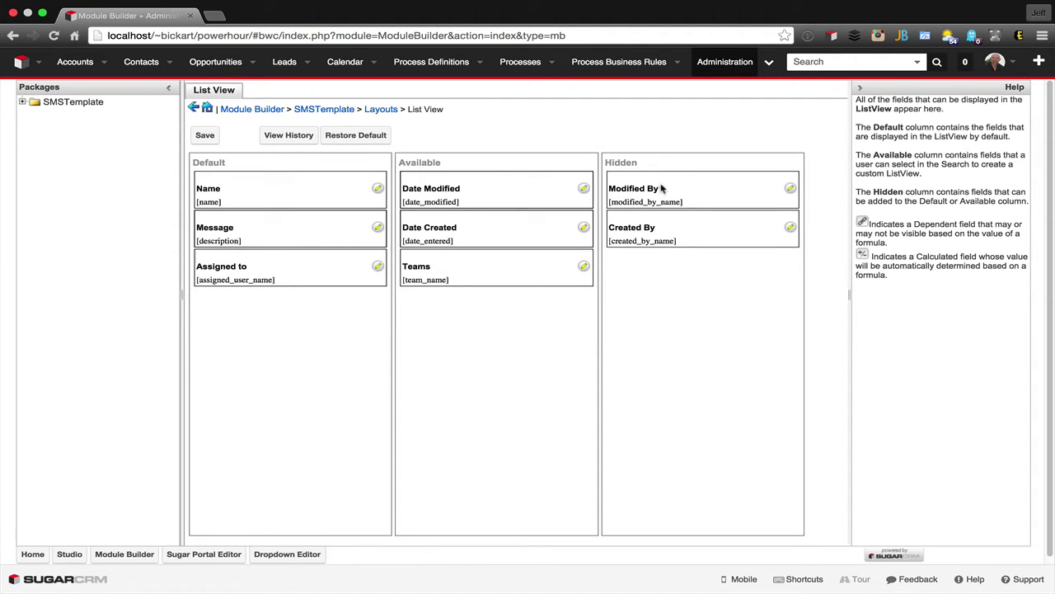
drag(661, 189, 463, 215)
click(205, 136)
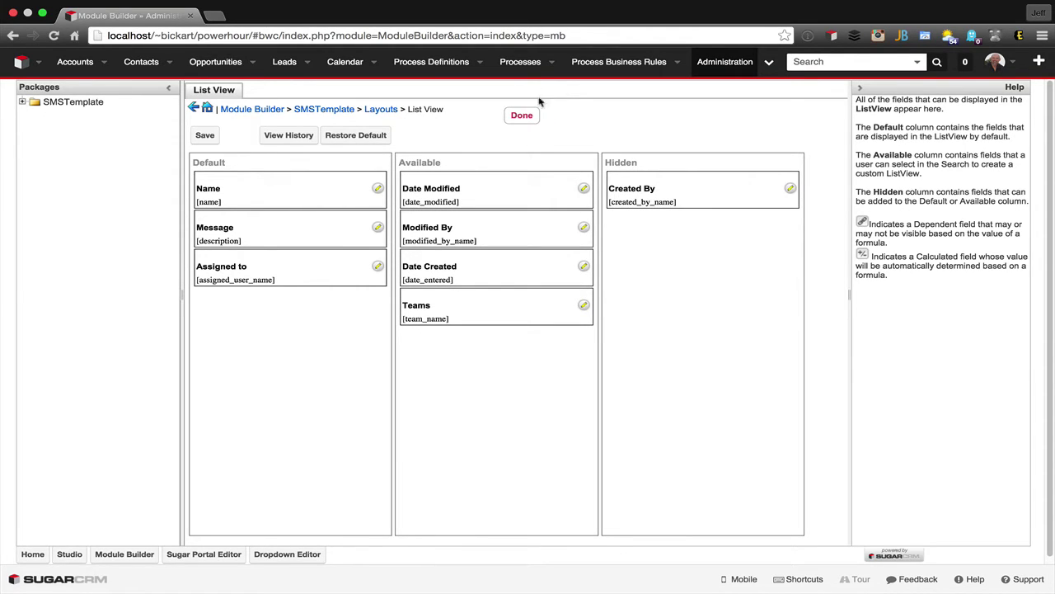
- View the module's PopupView layout options, then return to the SMSTemplate module settings
click(384, 109)
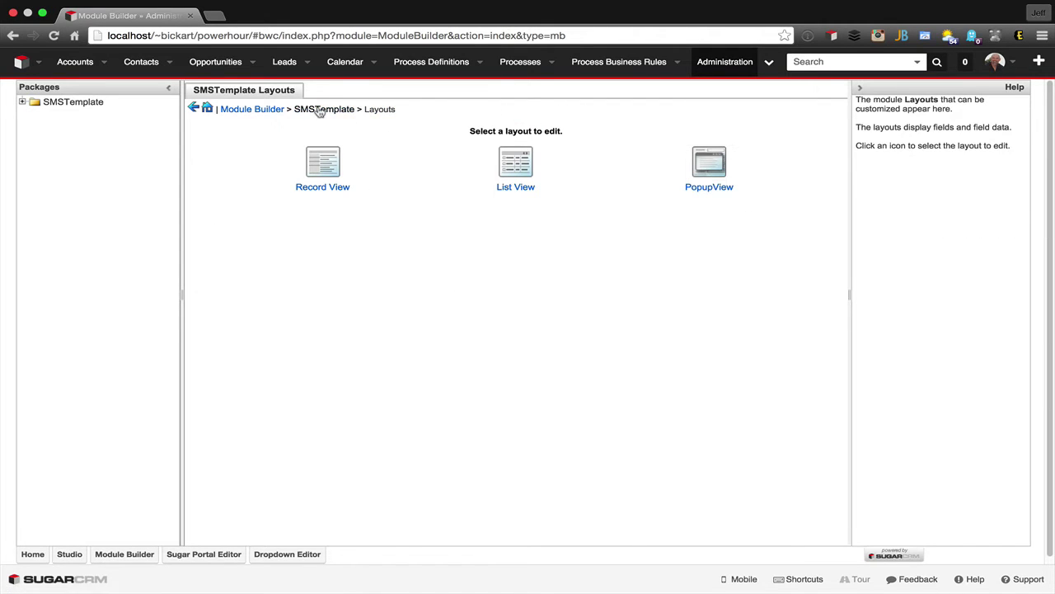
click(702, 160)
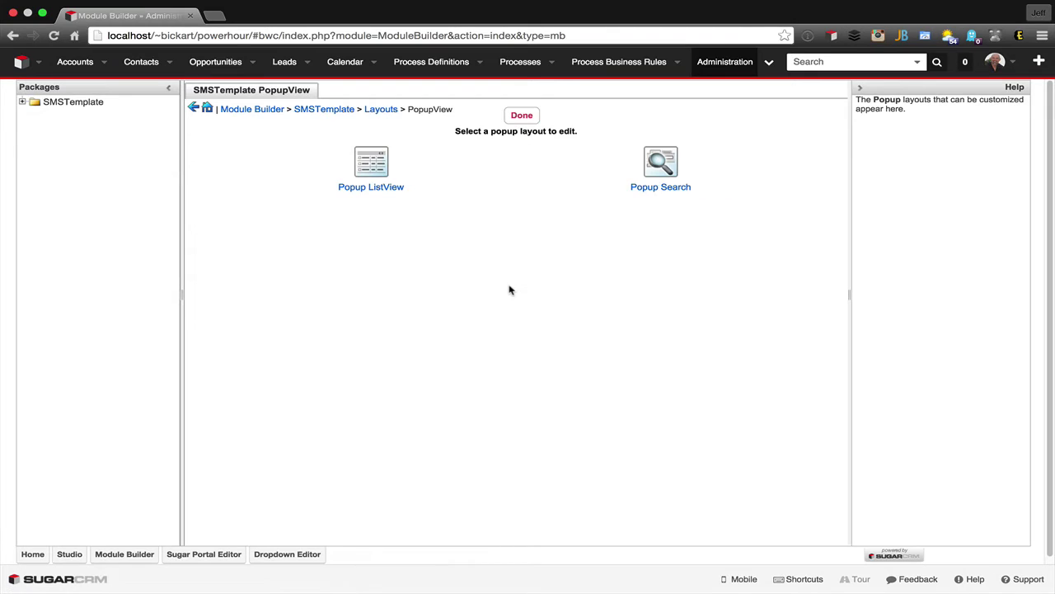
click(322, 110)
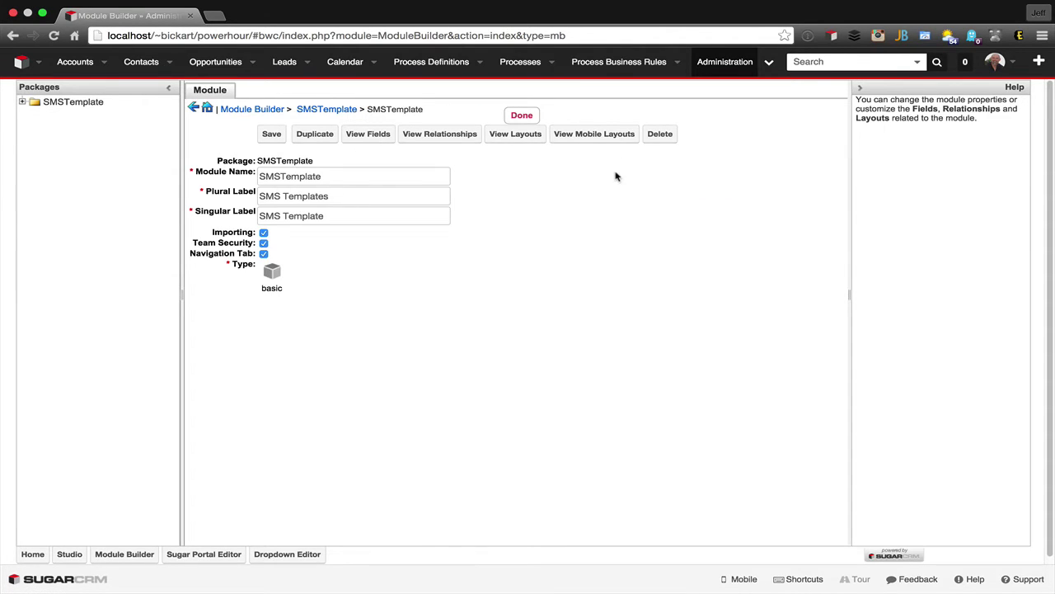
- In the Mobile ListView layout, make Message a default field after Name, move Assigned to and Teams to Available, and save
click(602, 136)
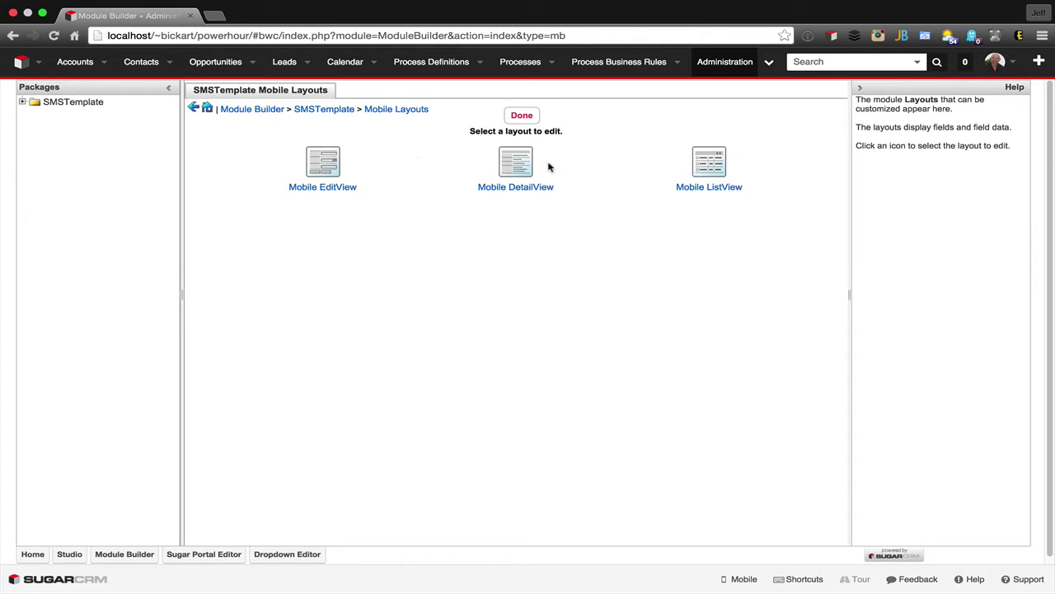
click(709, 163)
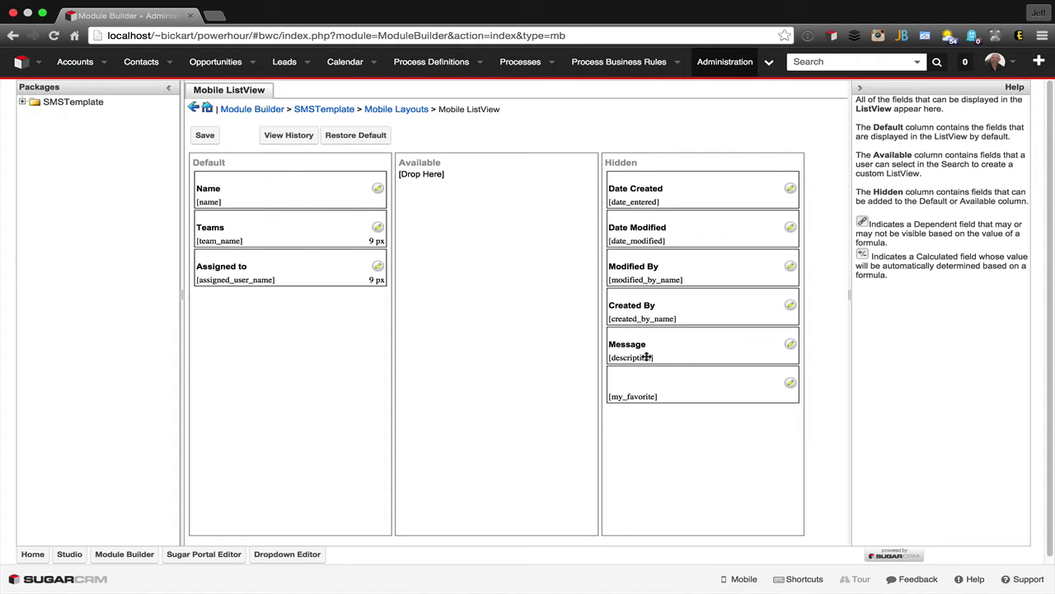
drag(644, 354, 437, 183)
drag(242, 284, 445, 271)
click(205, 135)
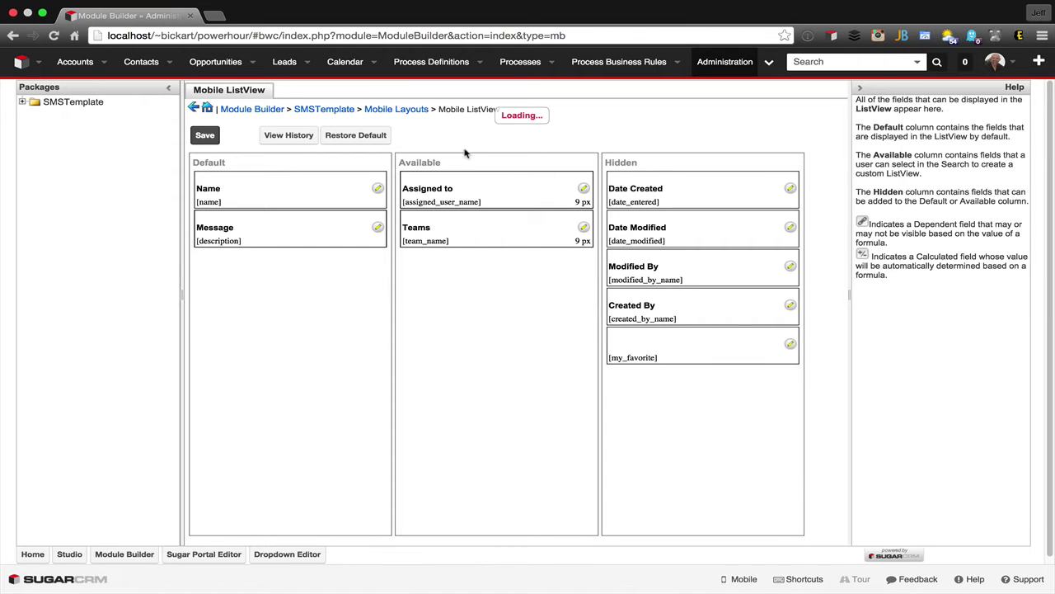
click(410, 111)
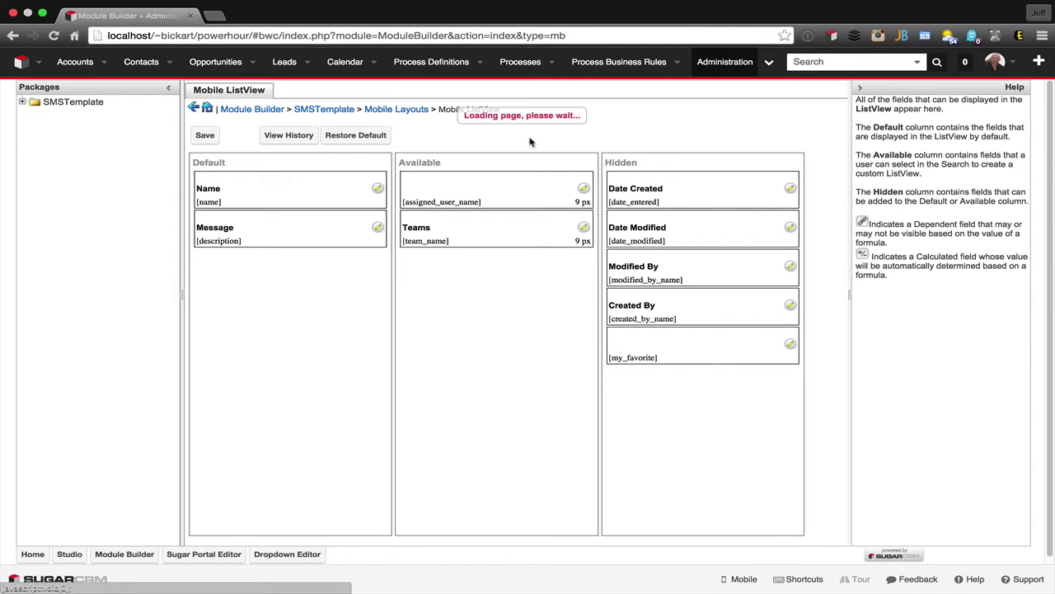
click(333, 169)
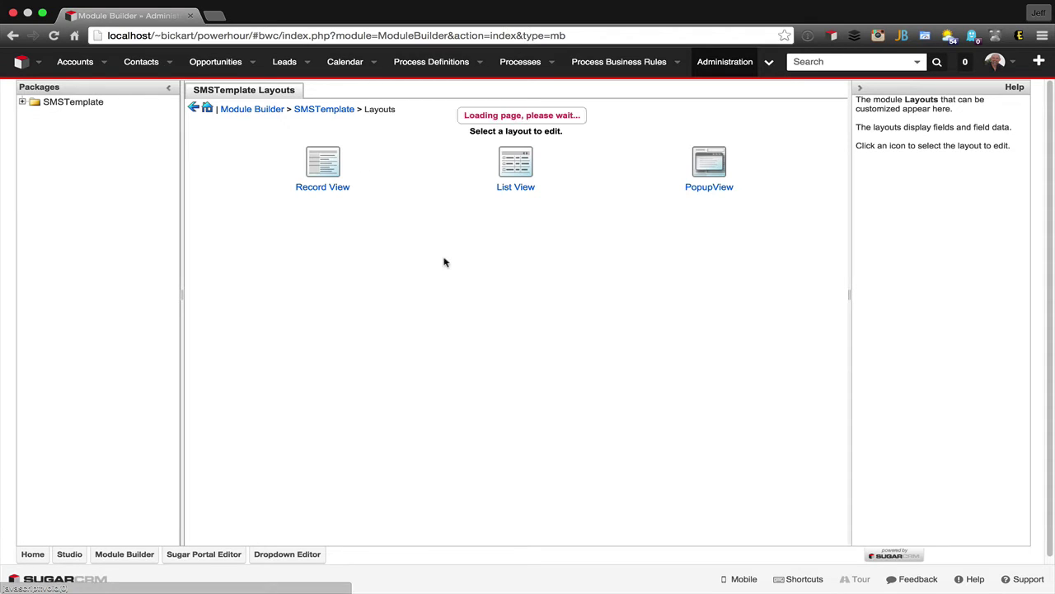
click(336, 115)
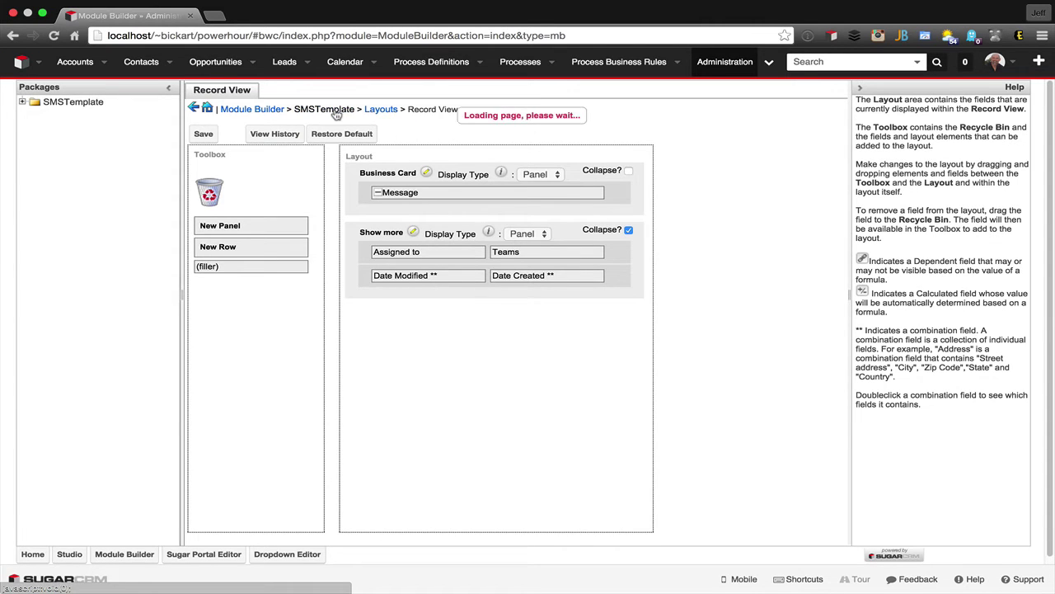
- In the Mobile EditView layout, add a row below Name holding the Message field and save the layout
click(584, 137)
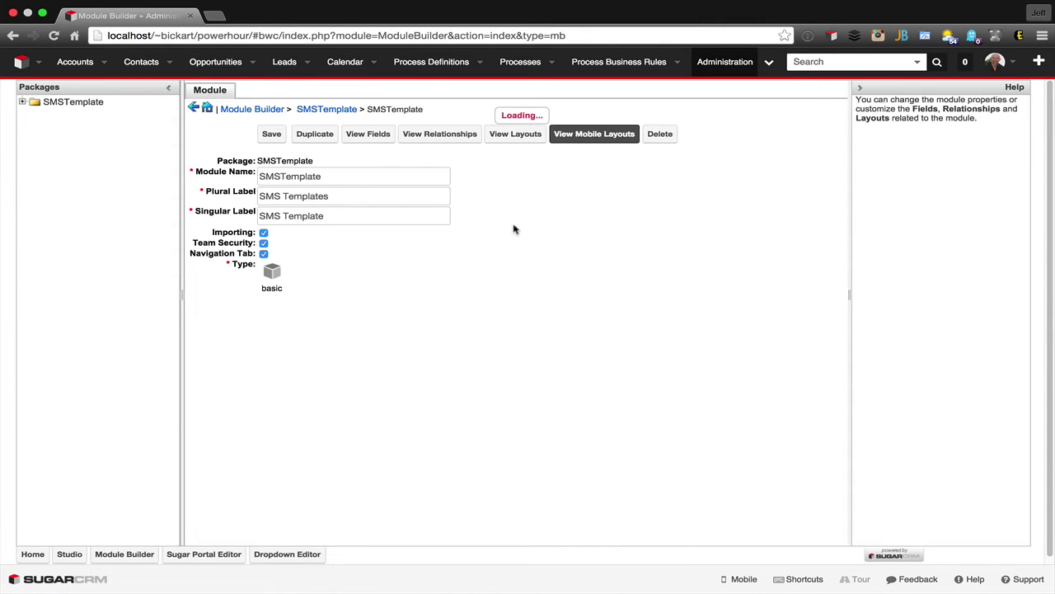
click(313, 172)
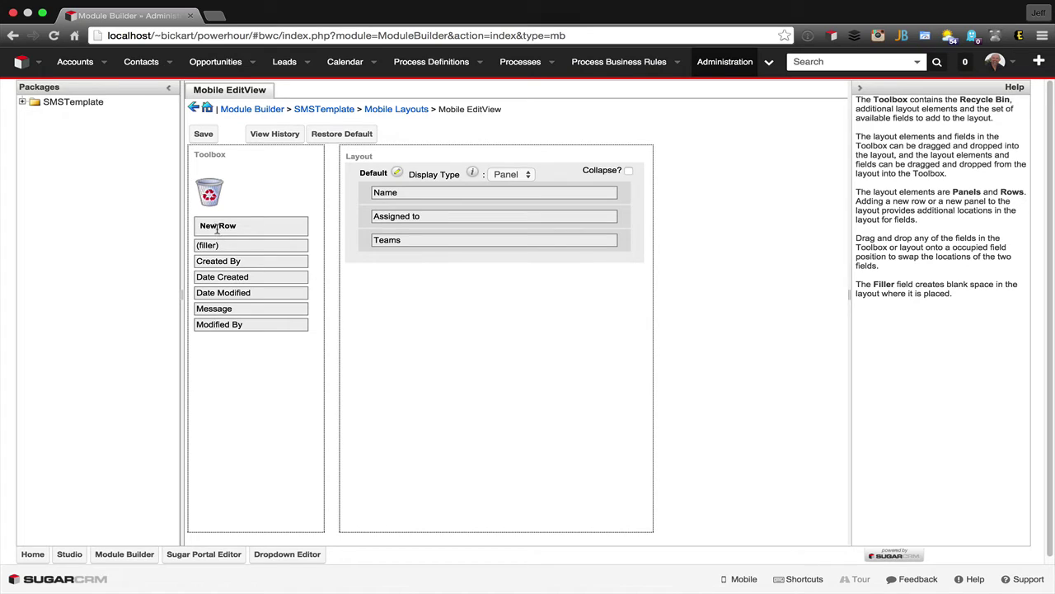
drag(220, 225, 391, 208)
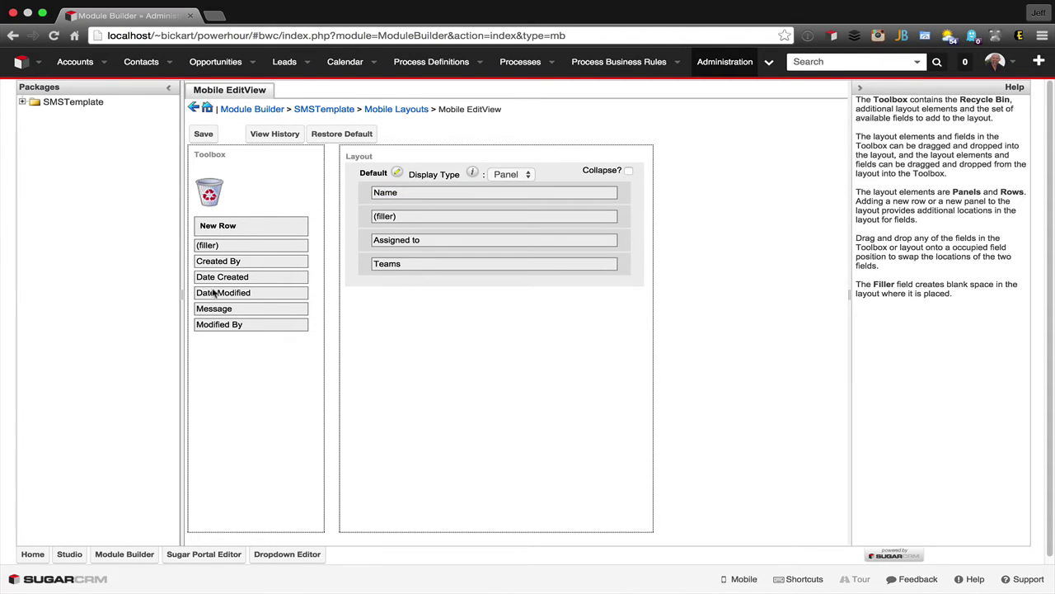
drag(198, 308, 373, 216)
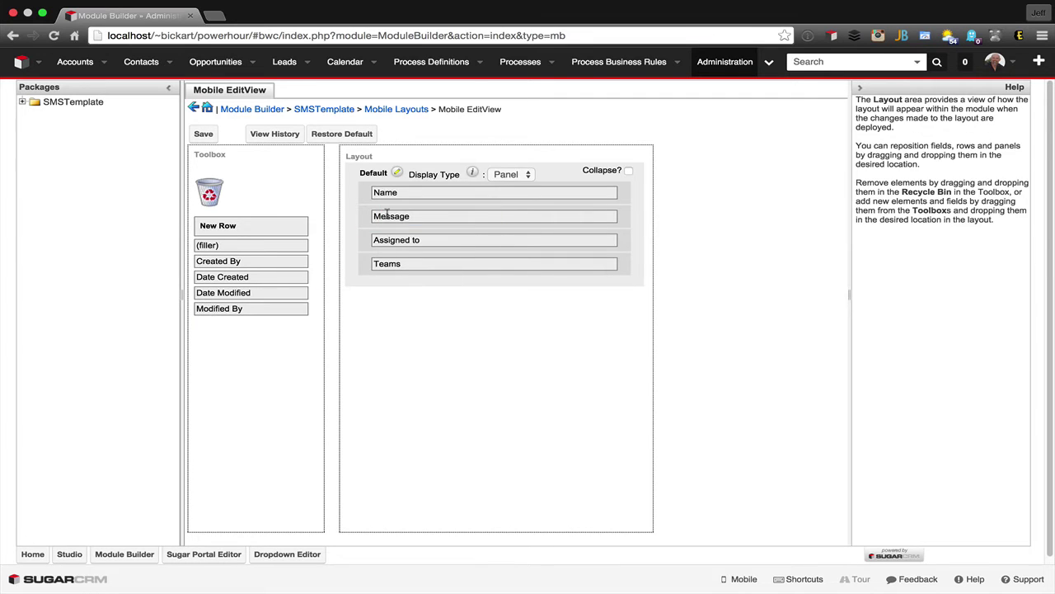
click(203, 133)
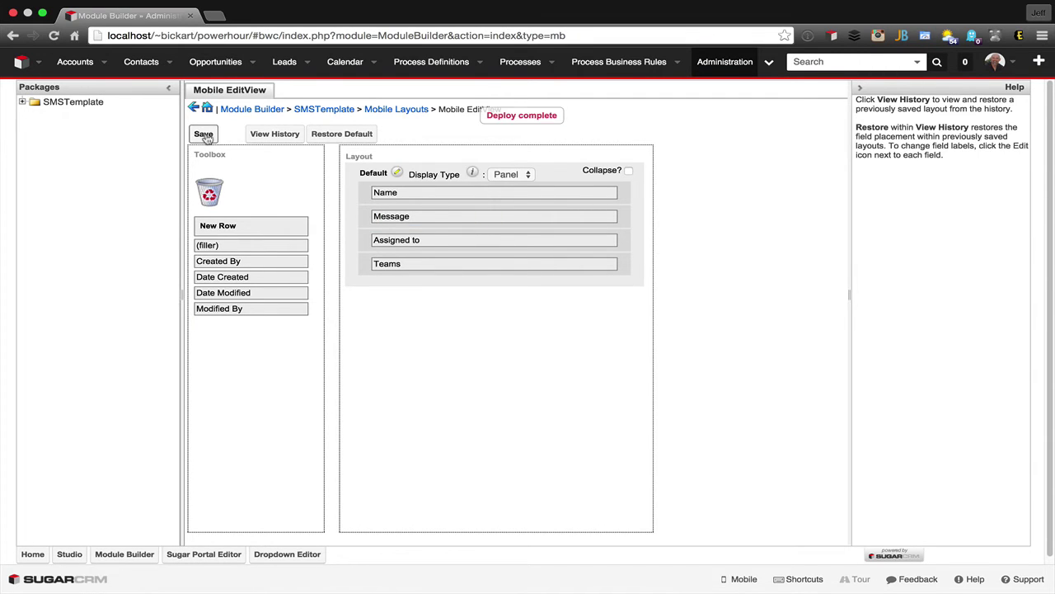
- In the Mobile DetailView layout, insert a row under Name, place the Message field in it, and save
click(415, 116)
click(515, 164)
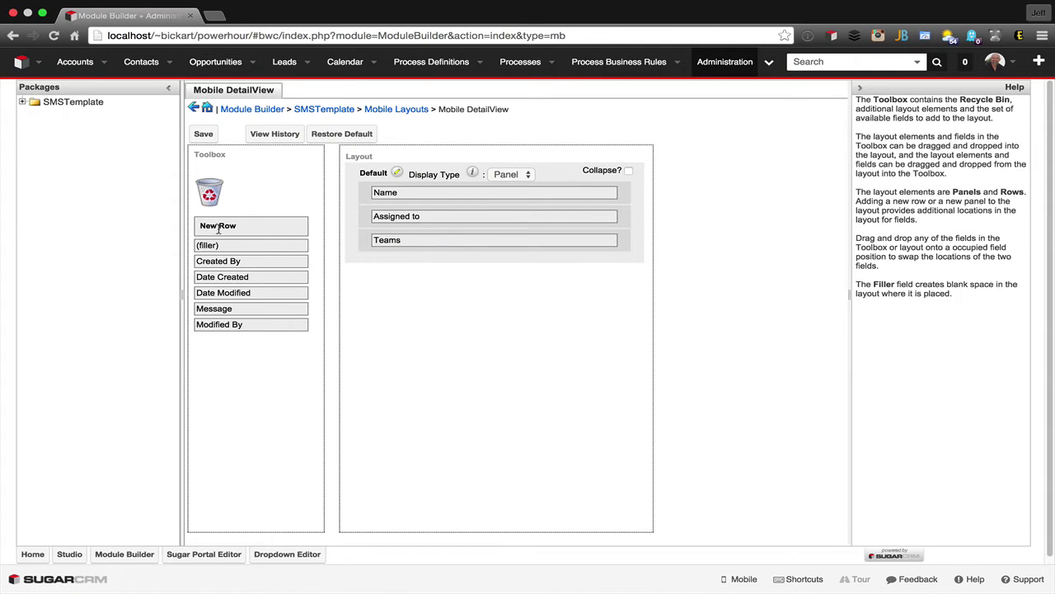
drag(217, 231, 360, 206)
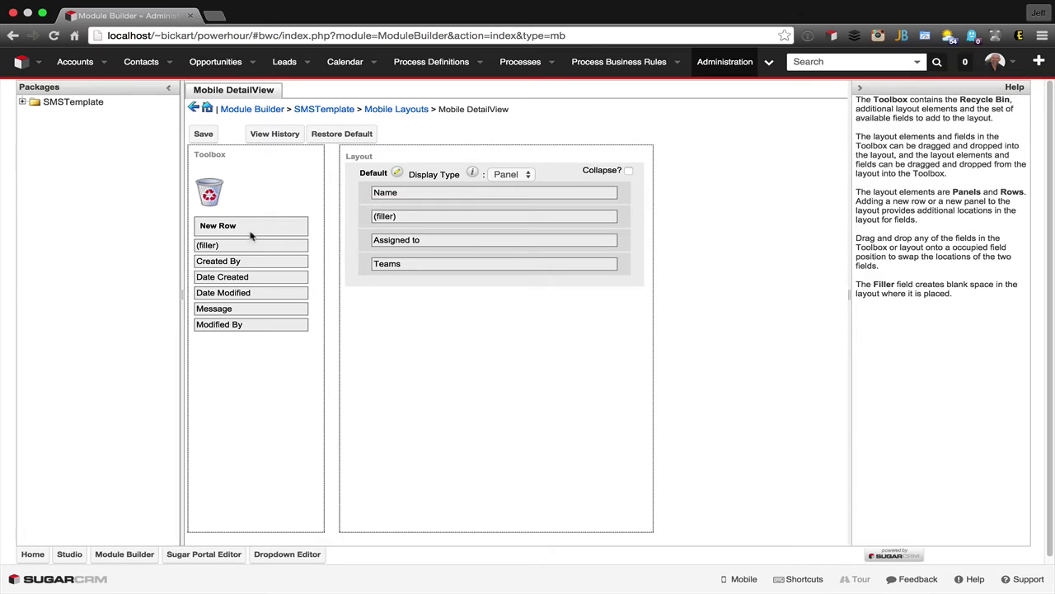
drag(214, 308, 368, 215)
click(202, 133)
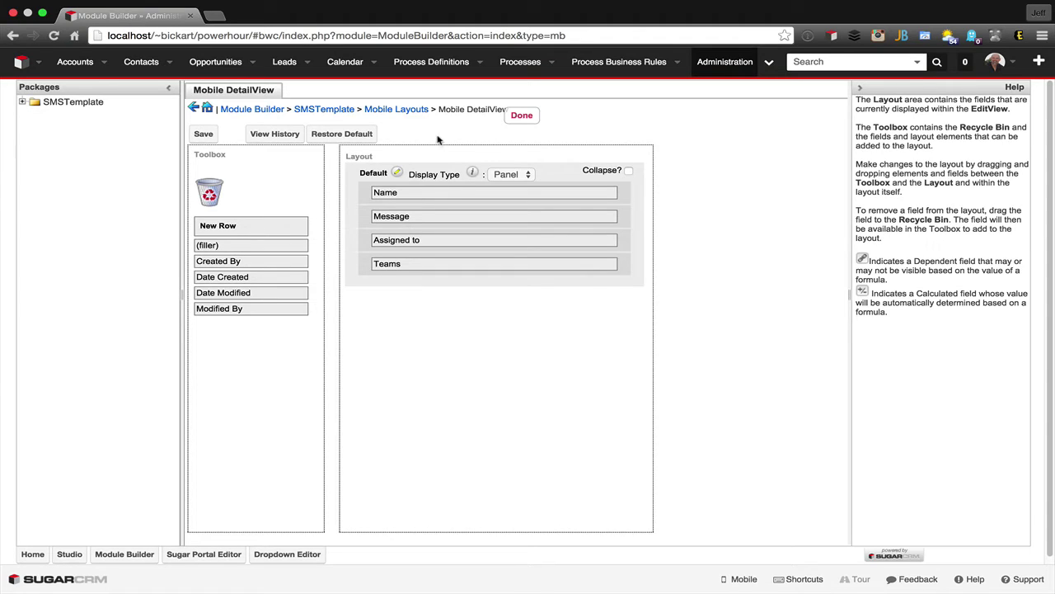
- Save the SMSTemplate module, return to its package, and save the package
click(316, 111)
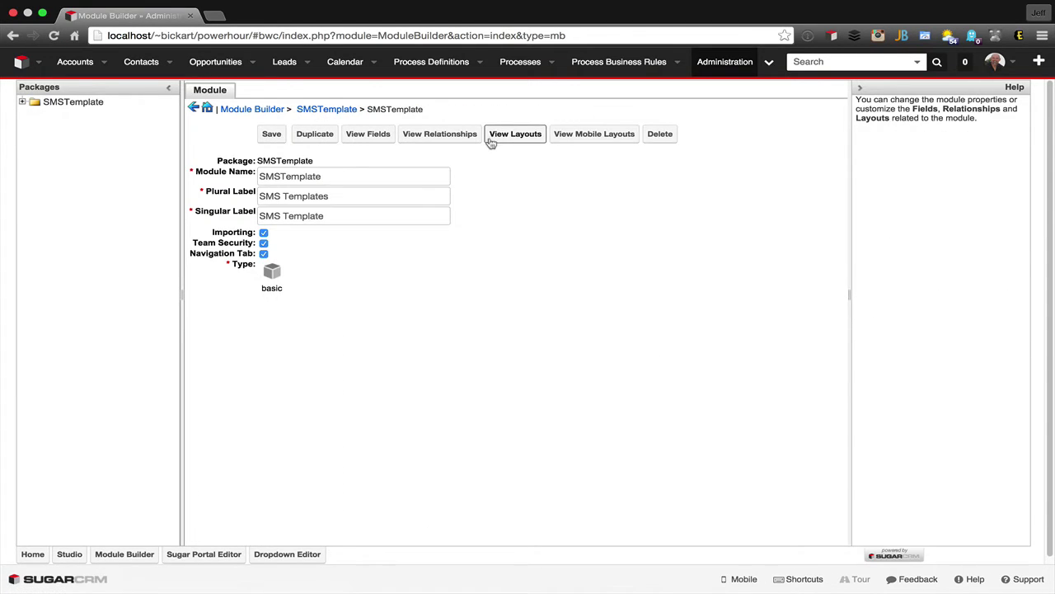
click(273, 137)
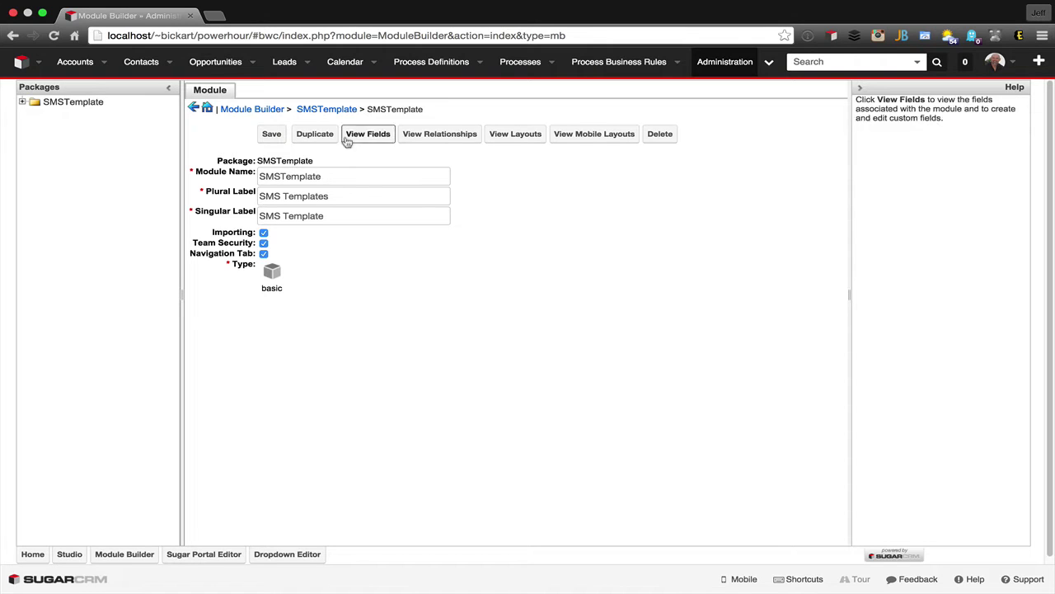
click(317, 110)
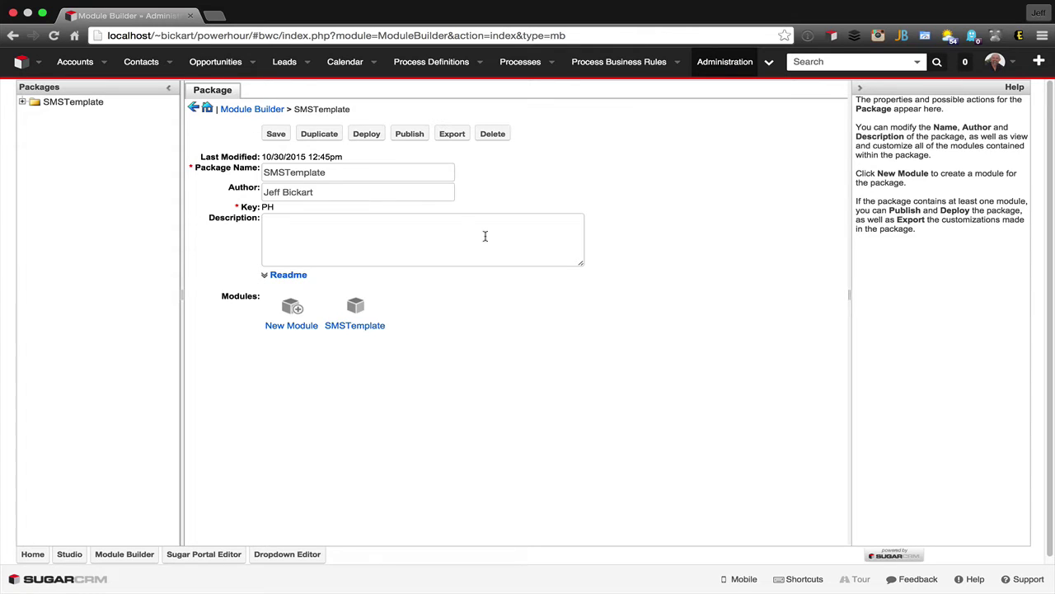
click(275, 134)
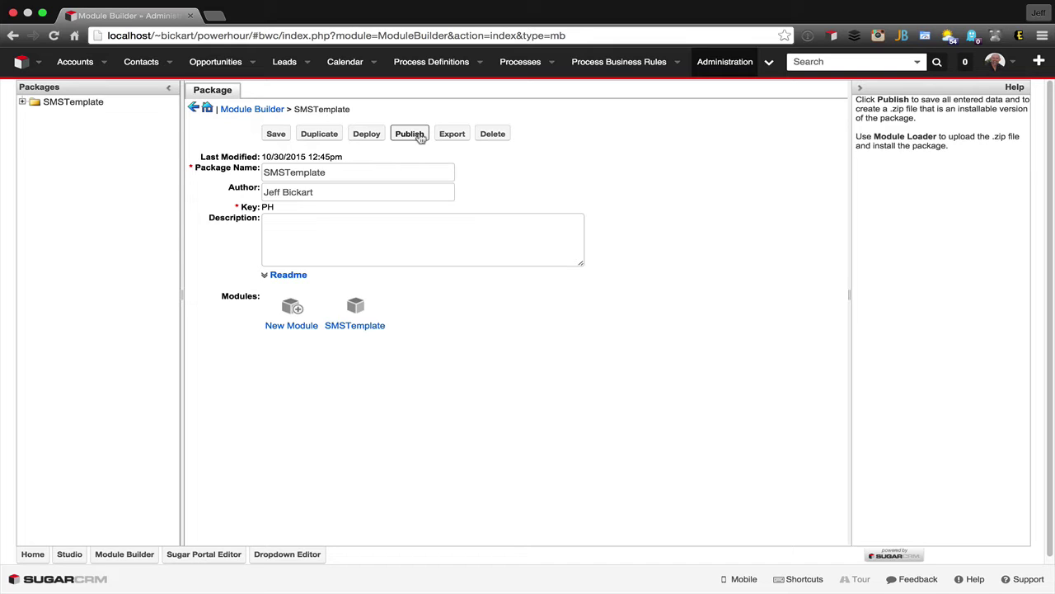
- Deploy the SMSTemplate package
mouse_move(455, 136)
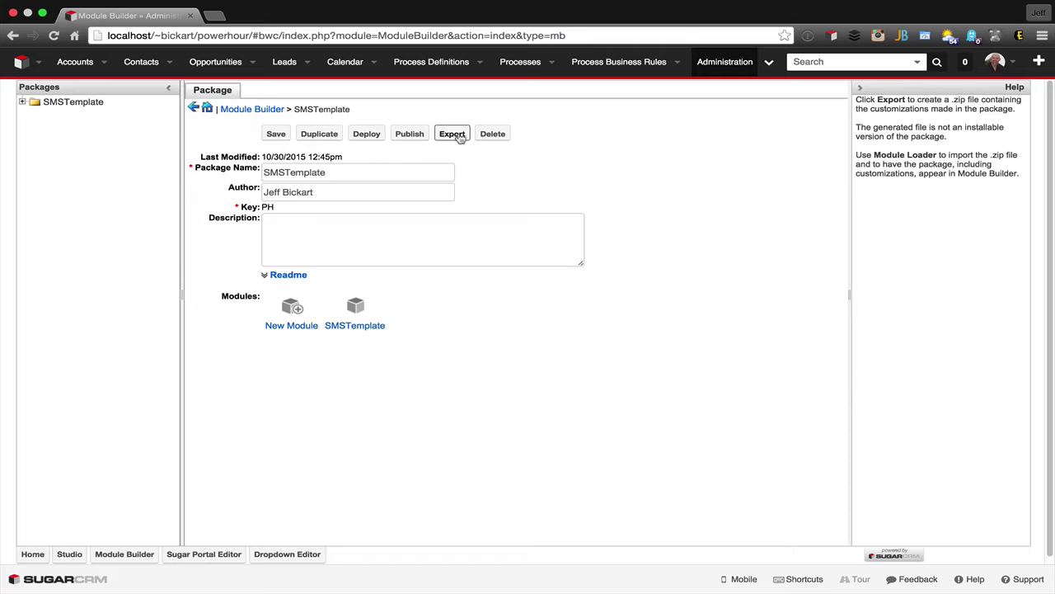
mouse_move(499, 143)
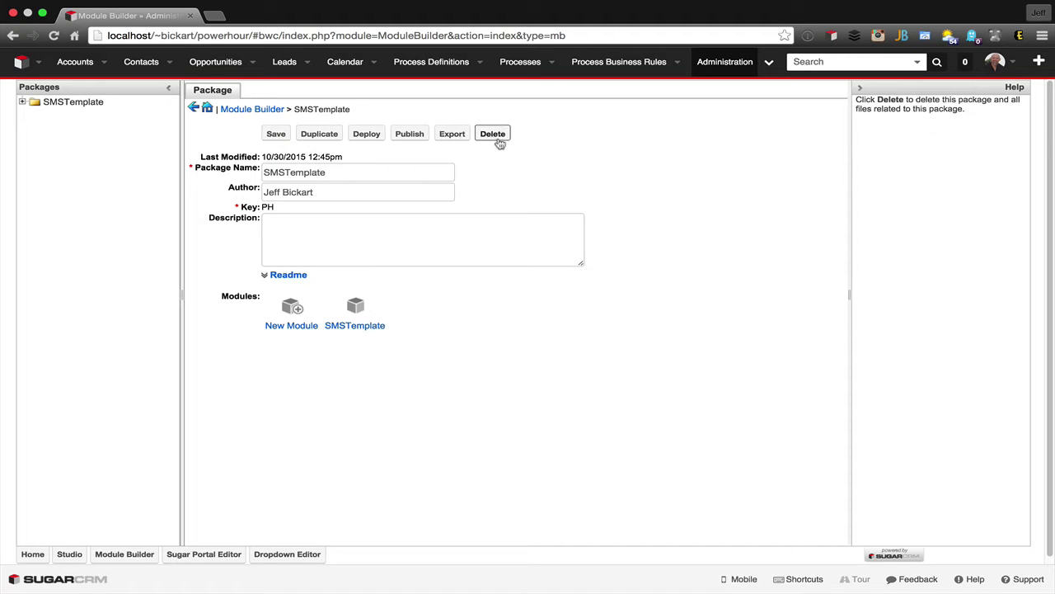
click(366, 133)
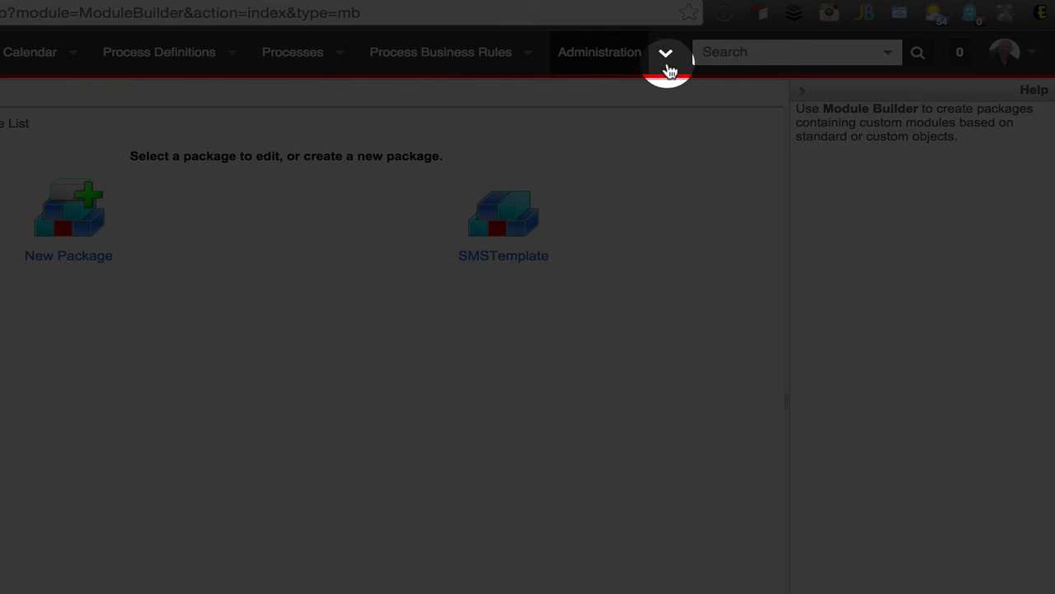
- Open the SMS Templates module and start a new record with the name Halloween Sale
click(770, 69)
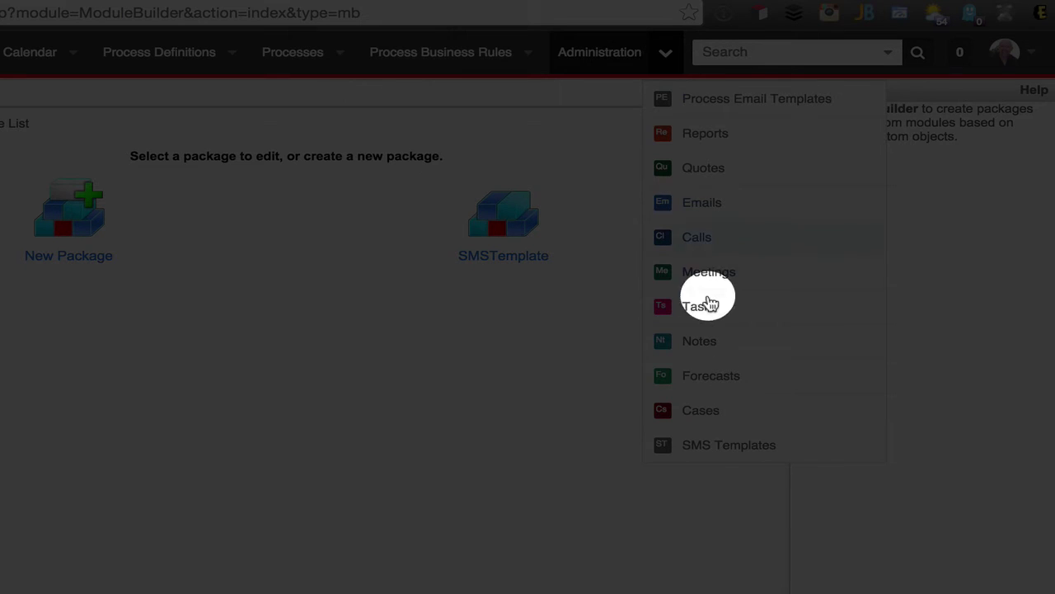
click(707, 441)
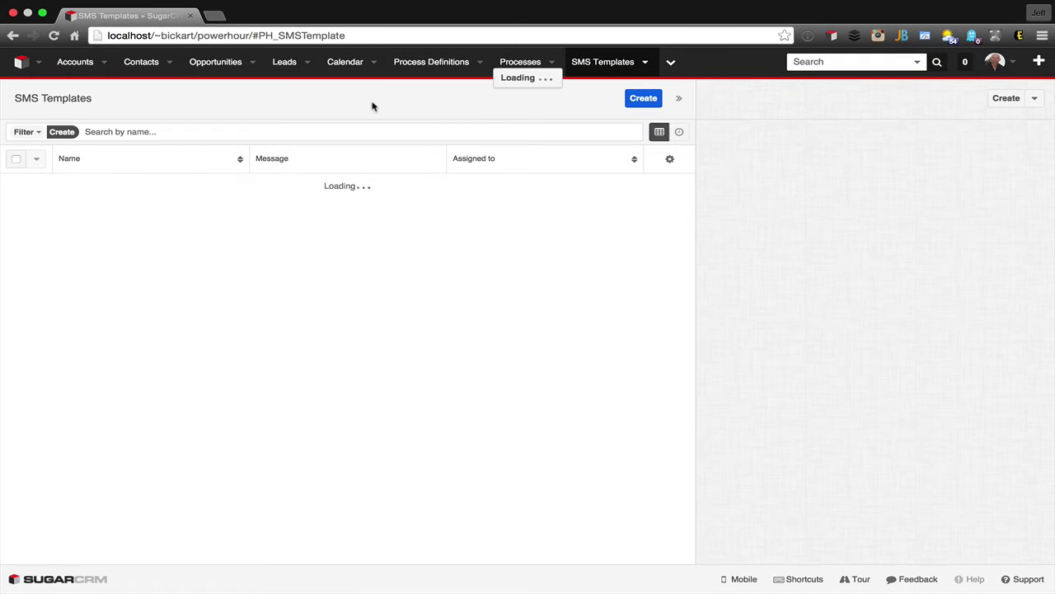
click(642, 98)
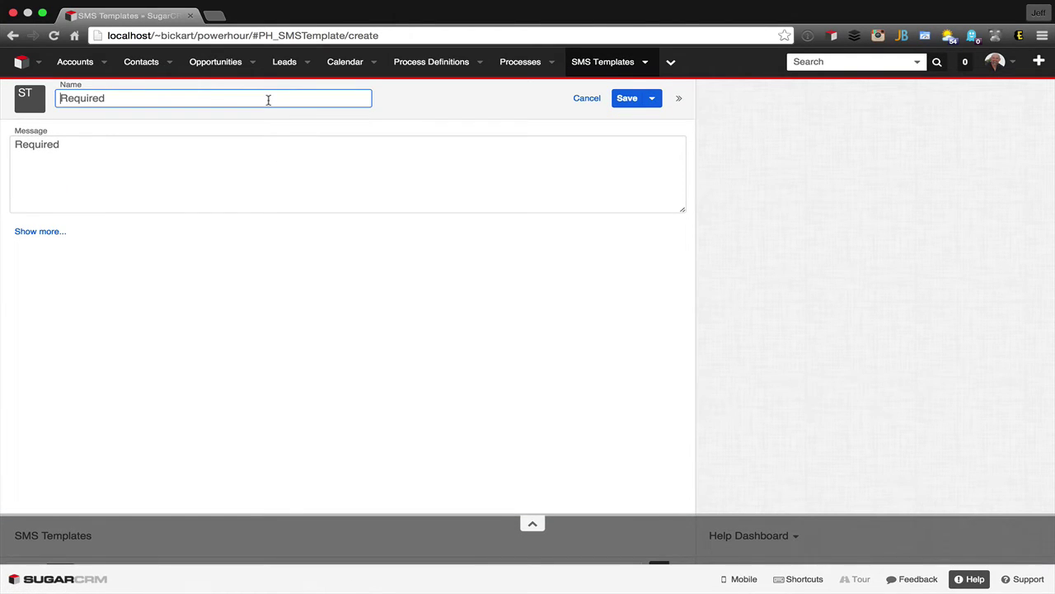
text(Halloween Sale)
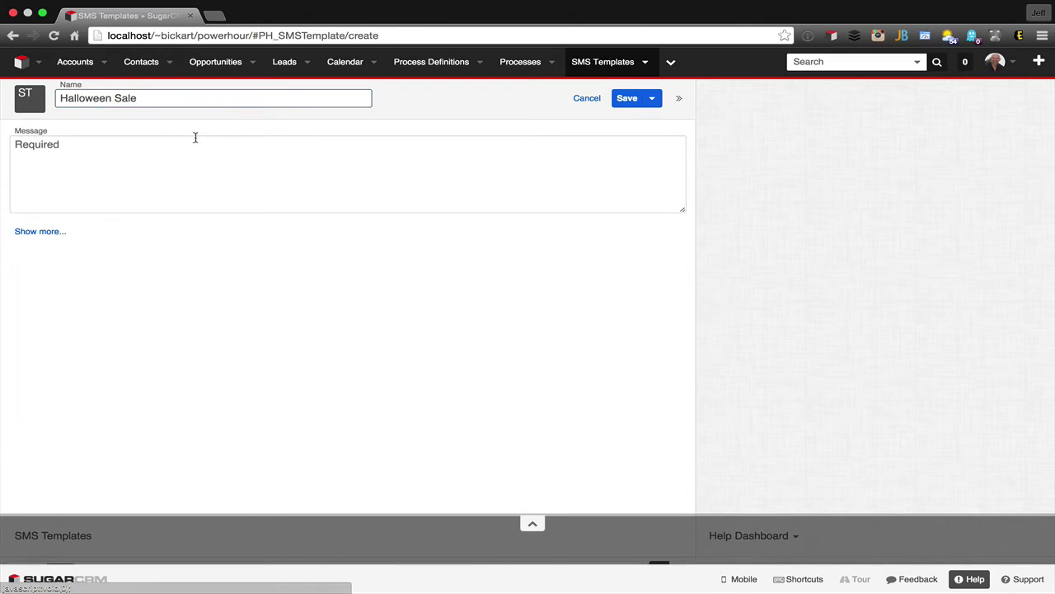
- Enter the message "Did you know we are having a sale?" in the new SMS template and save the record
click(145, 145)
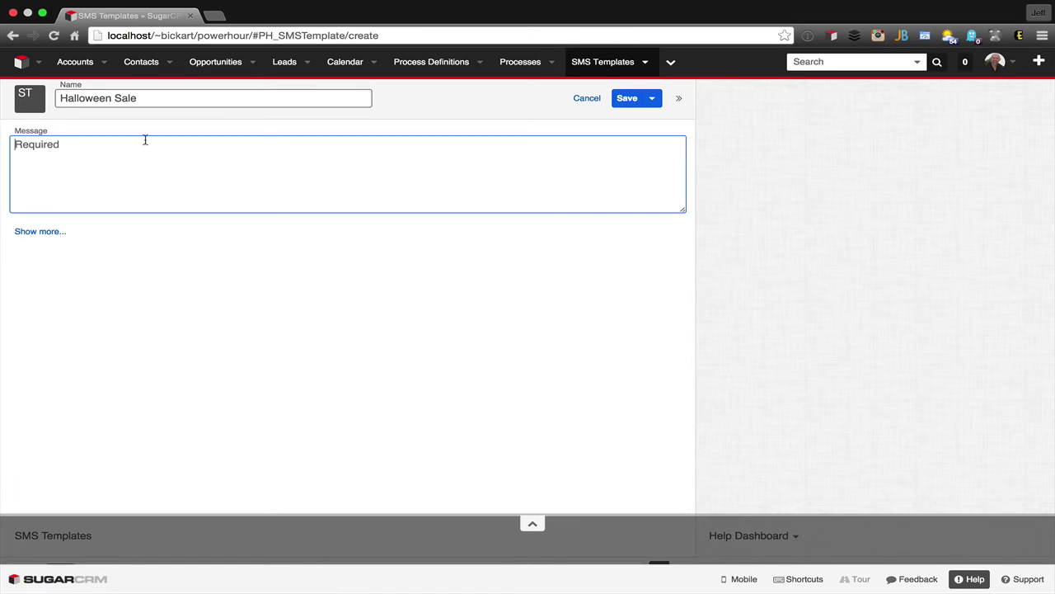
text(Did you know we are havig a)
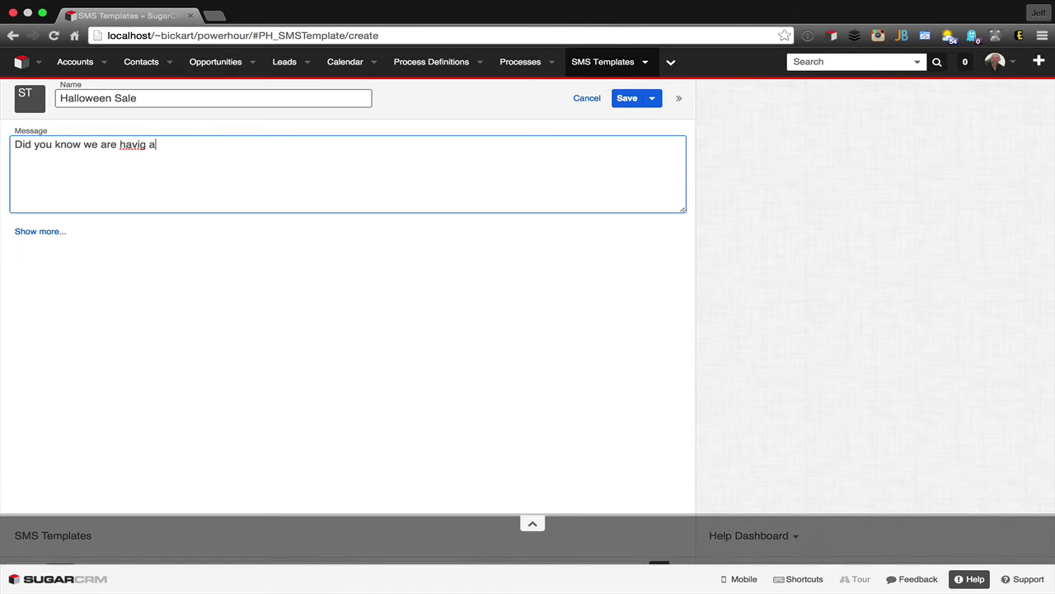
key(BackSpace)
key(BackSpace)
text(ng a sale?)
click(626, 98)
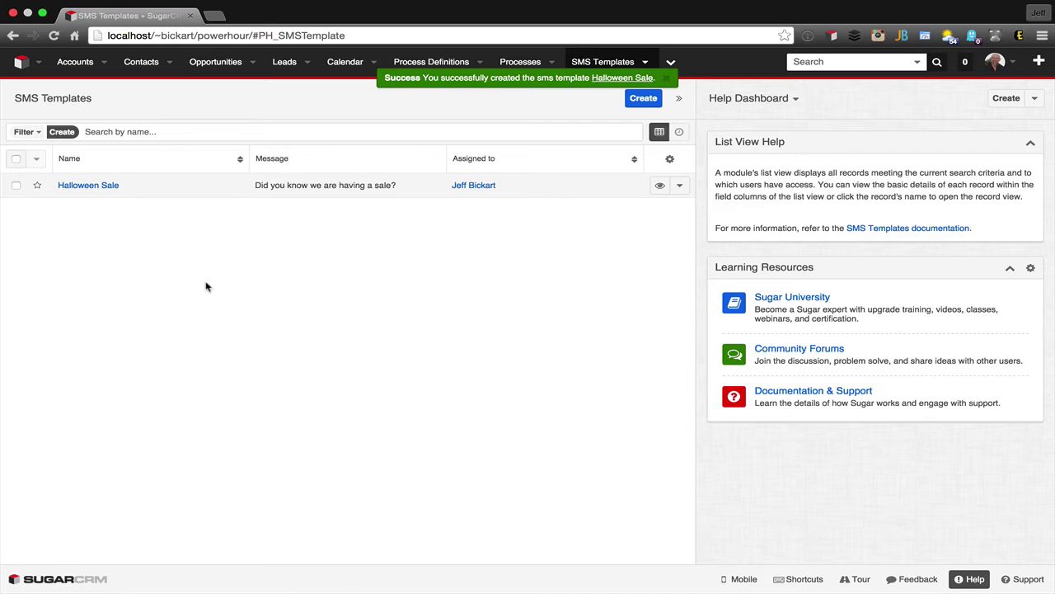
click(667, 77)
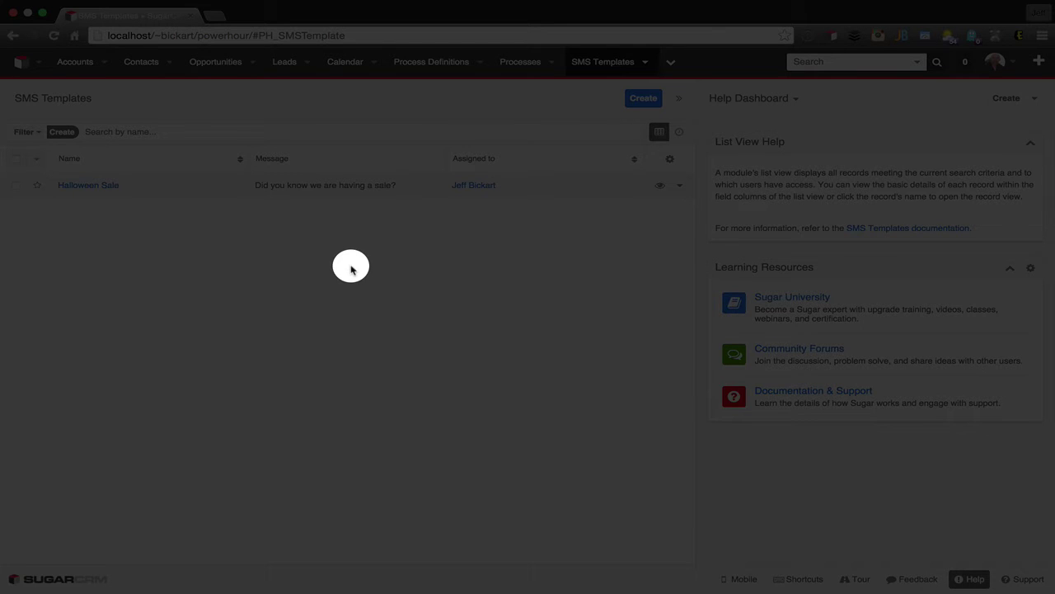
- Go to the Administration page and open Module Builder from the developer tools
click(995, 62)
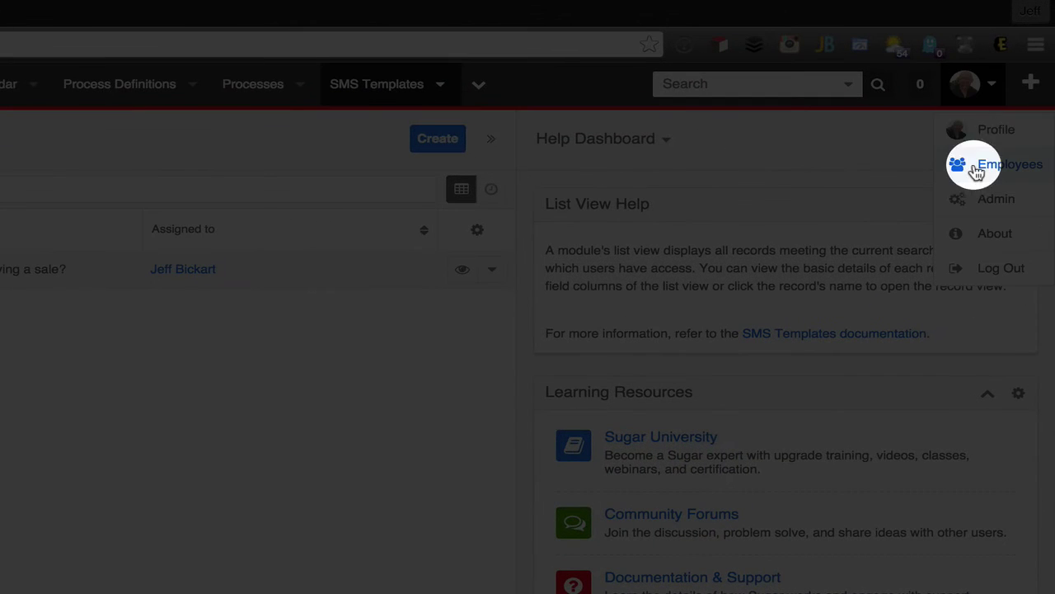
click(974, 201)
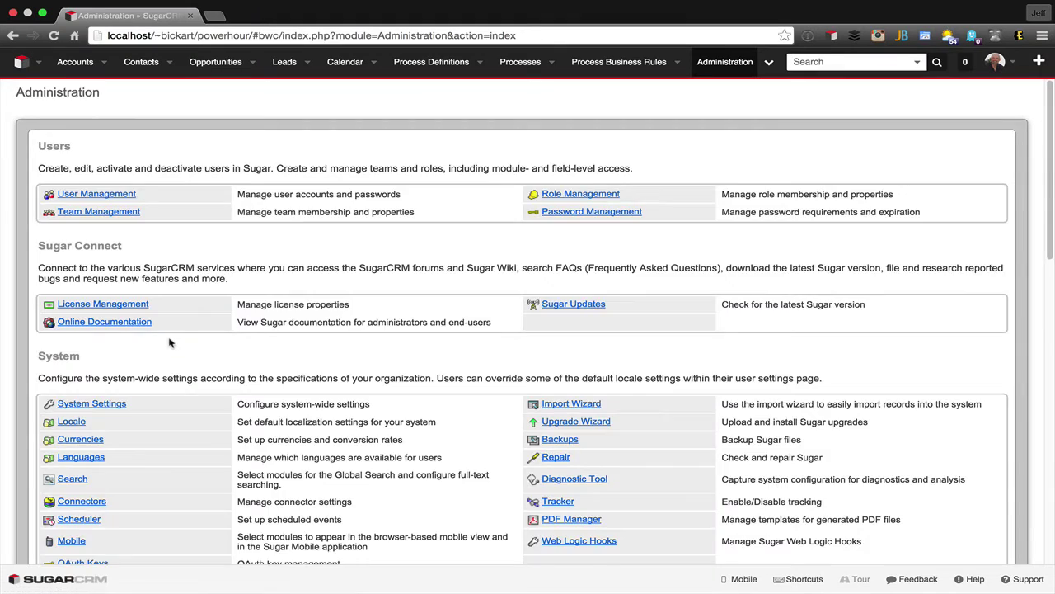
scroll(170, 343, down, 10)
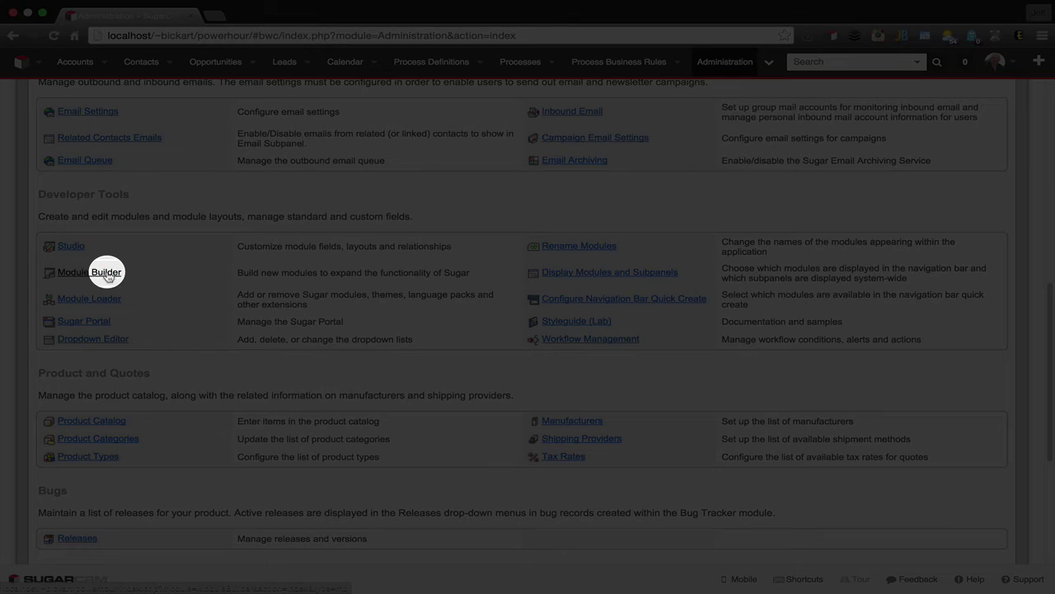
click(104, 273)
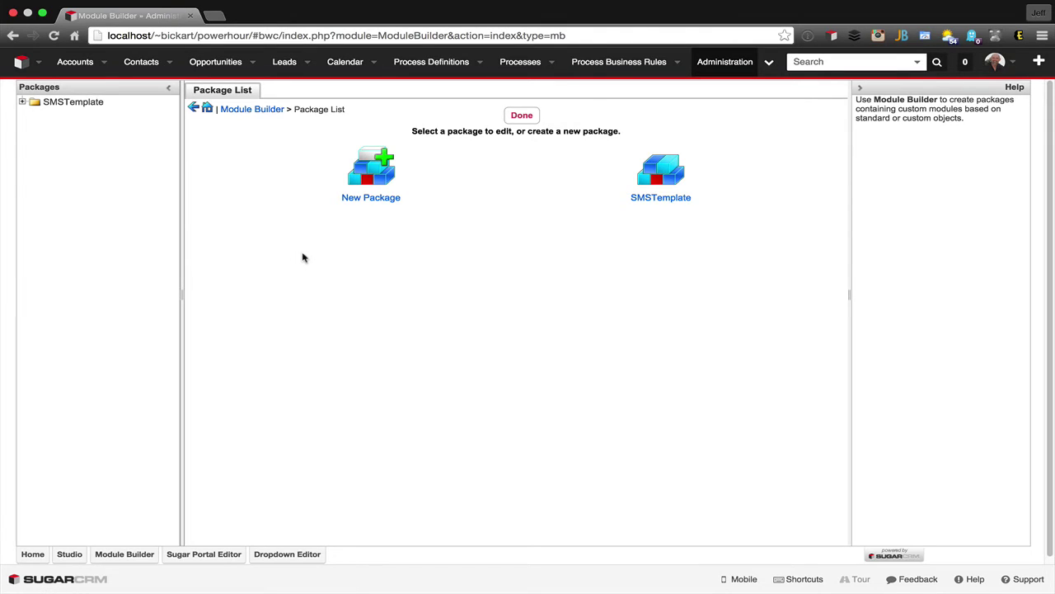
- Create and save a new package named SMSMessages with the author's full name and the key PH
click(371, 175)
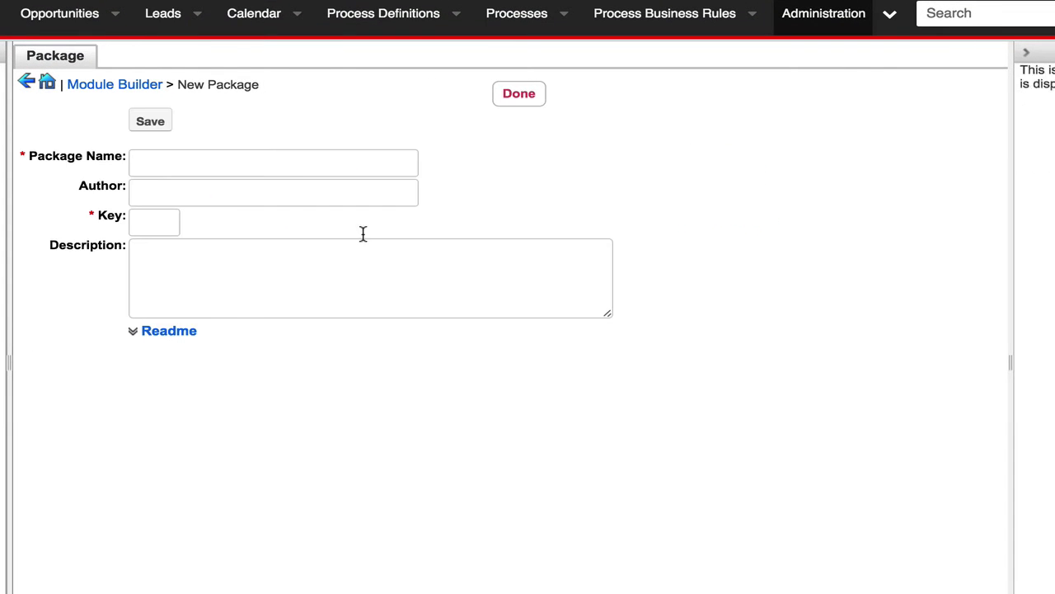
click(263, 165)
text(SMS)
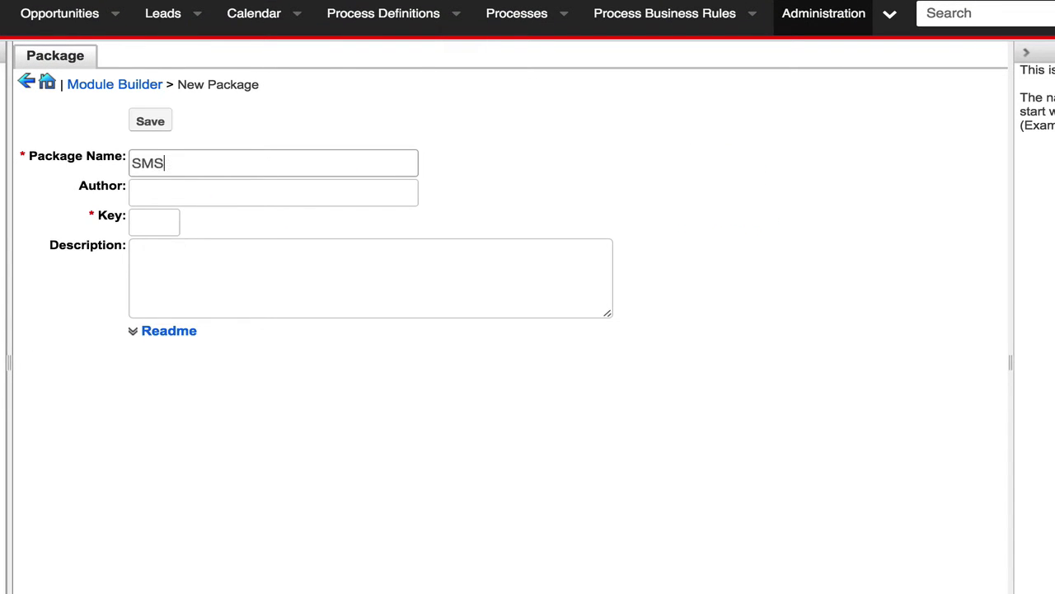
text(Messages)
key(Tab)
text(Jeff )
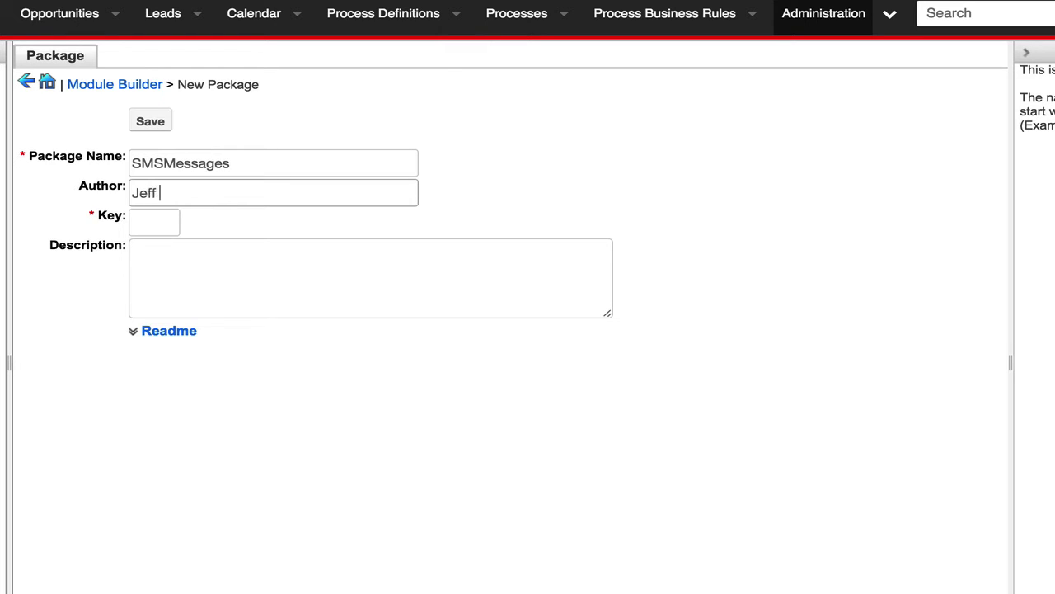
text(Bickart)
key(Tab)
text(PH)
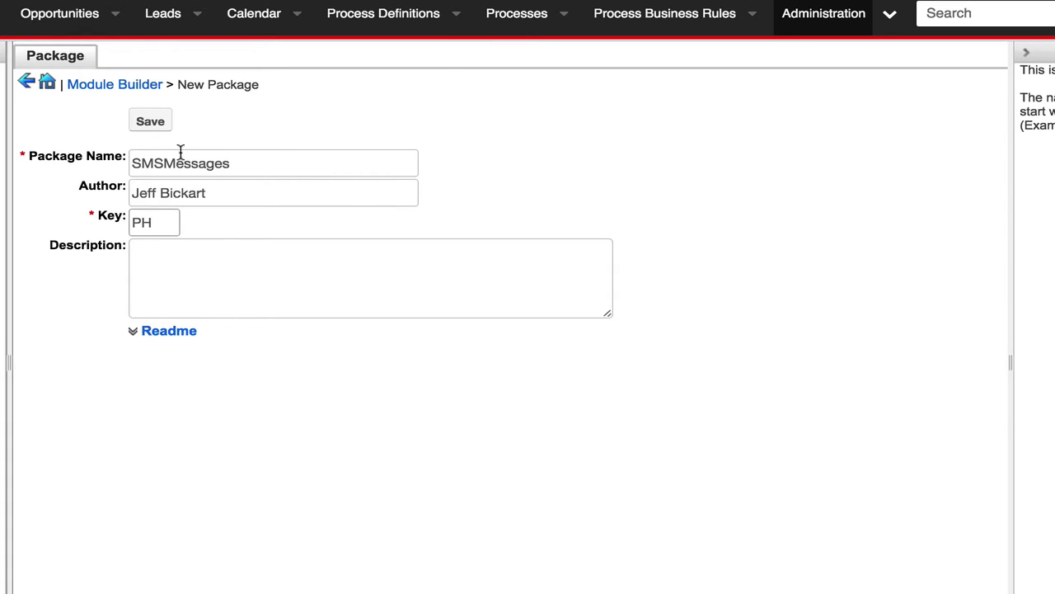
click(158, 128)
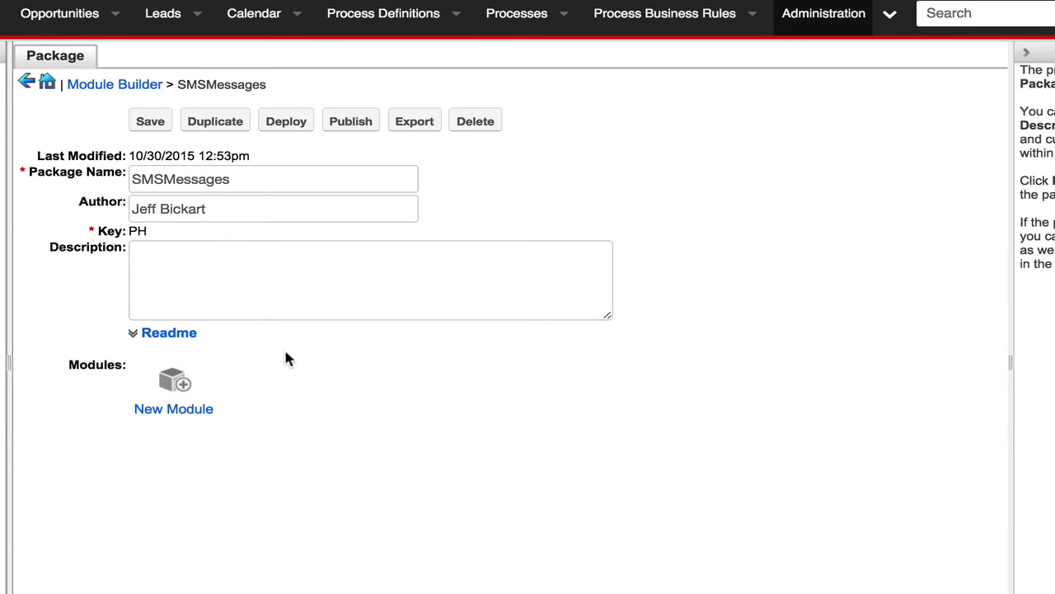
- Add a basic-type module named SMSMessages with plural label SMS Messages and singular label SMS Message, and save it
click(169, 384)
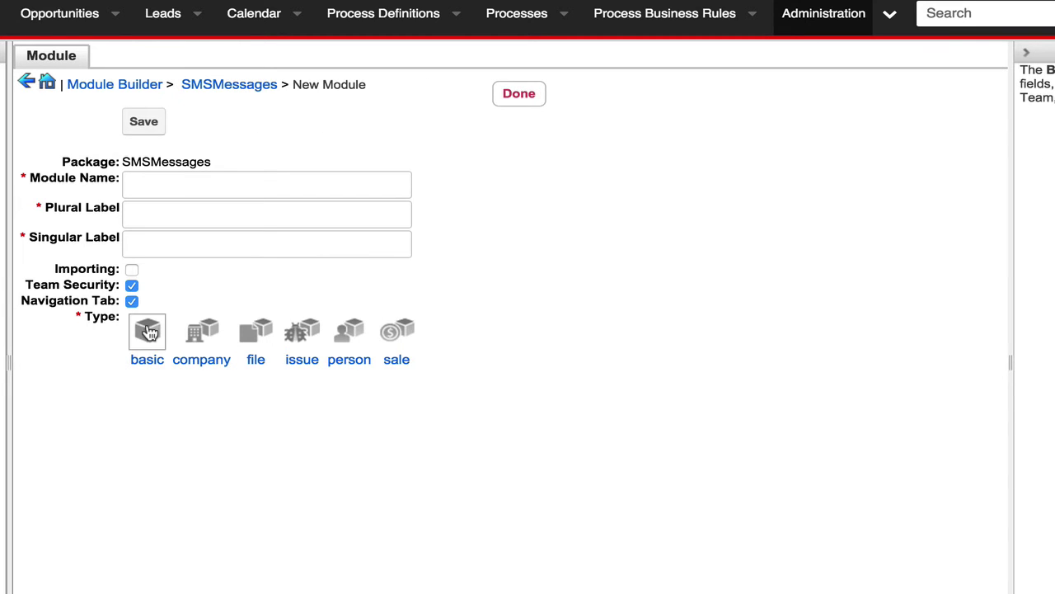
click(148, 332)
click(164, 183)
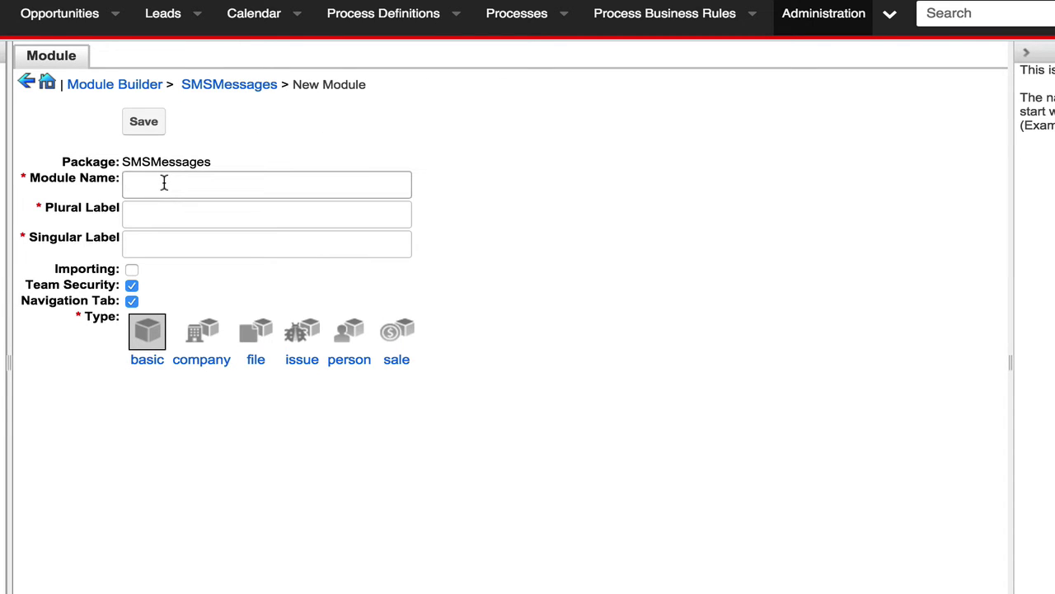
text(SMSMess)
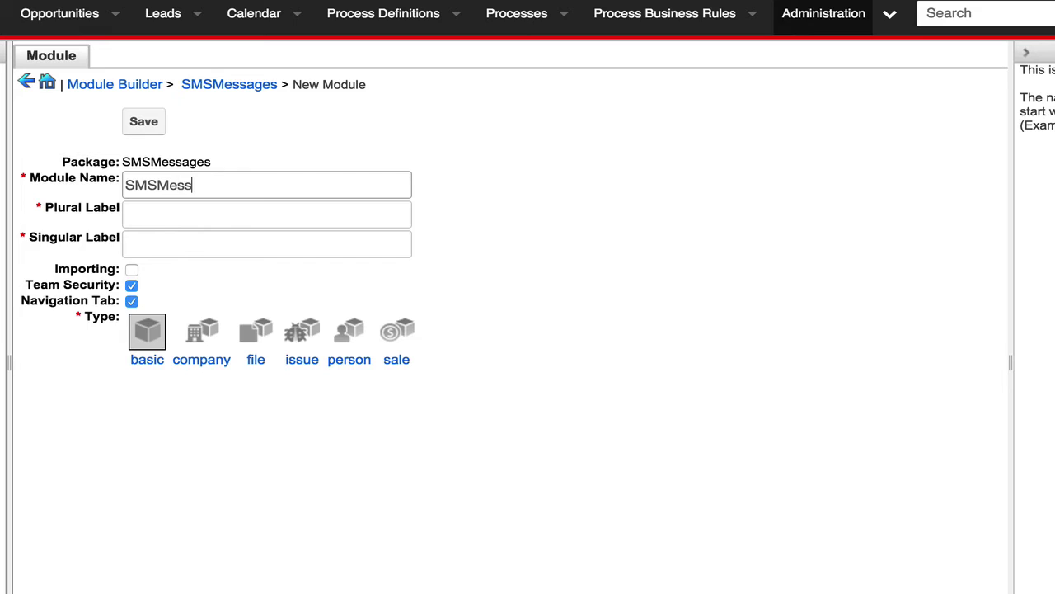
text(ages)
key(Tab)
text(SMS )
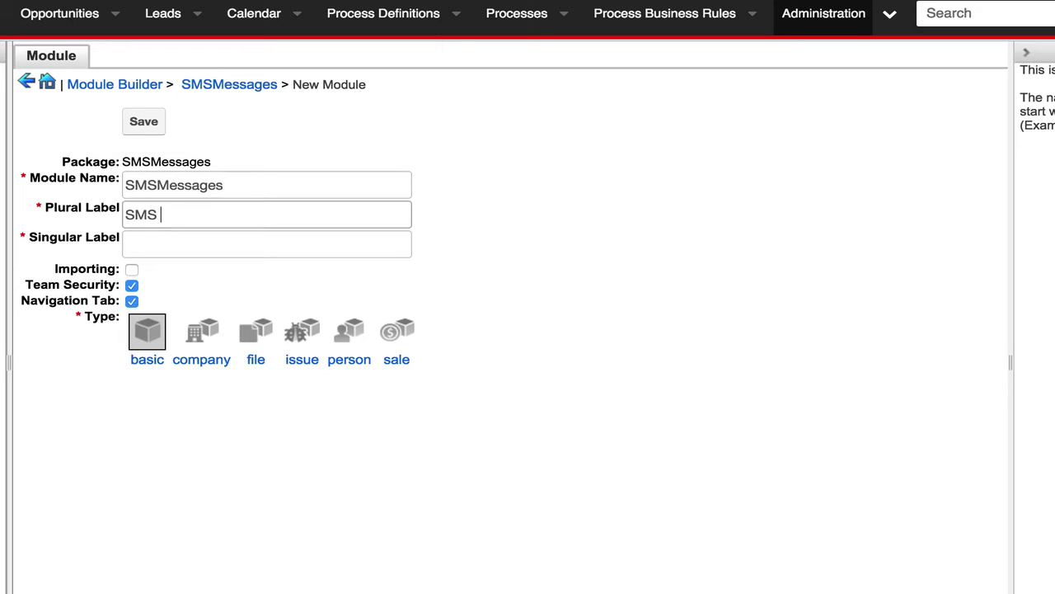
text(Messages)
key(Tab)
text(SMS Messa)
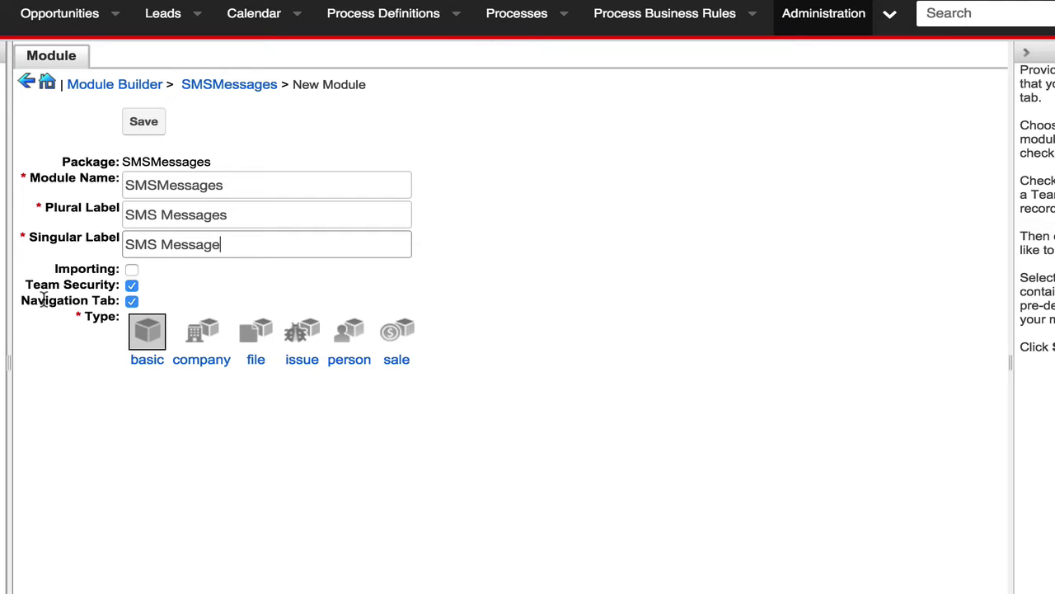
click(146, 125)
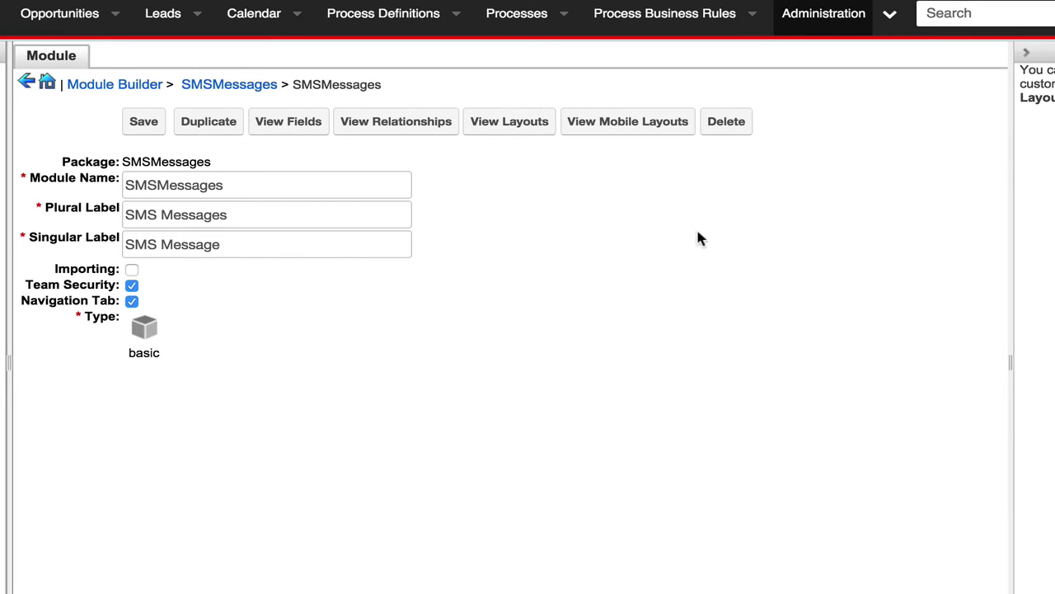
- In the SMSMessages module's fields, set the display label of the description field to Message and save it
click(304, 130)
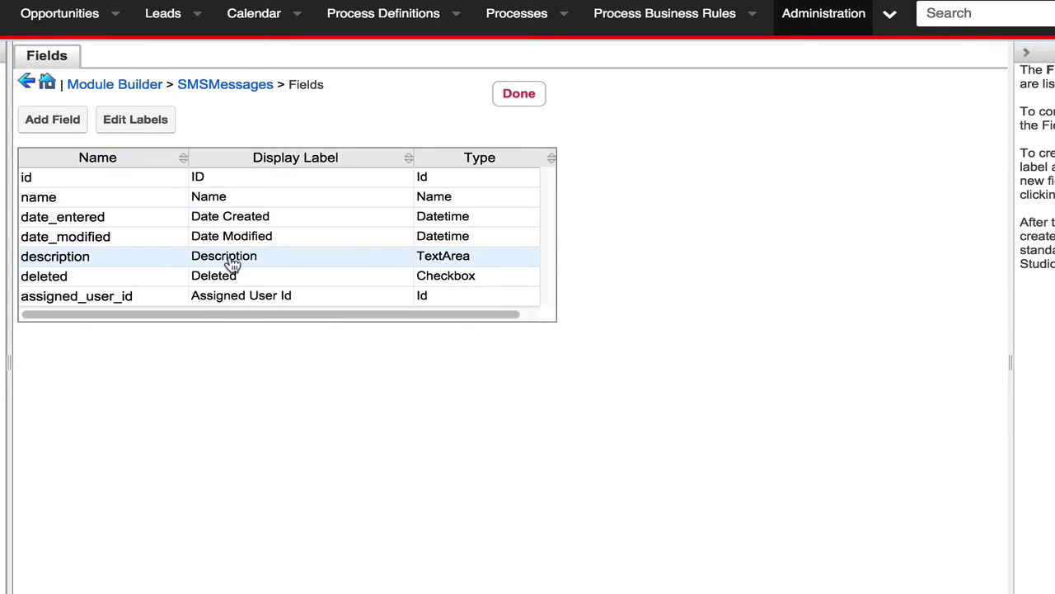
click(233, 263)
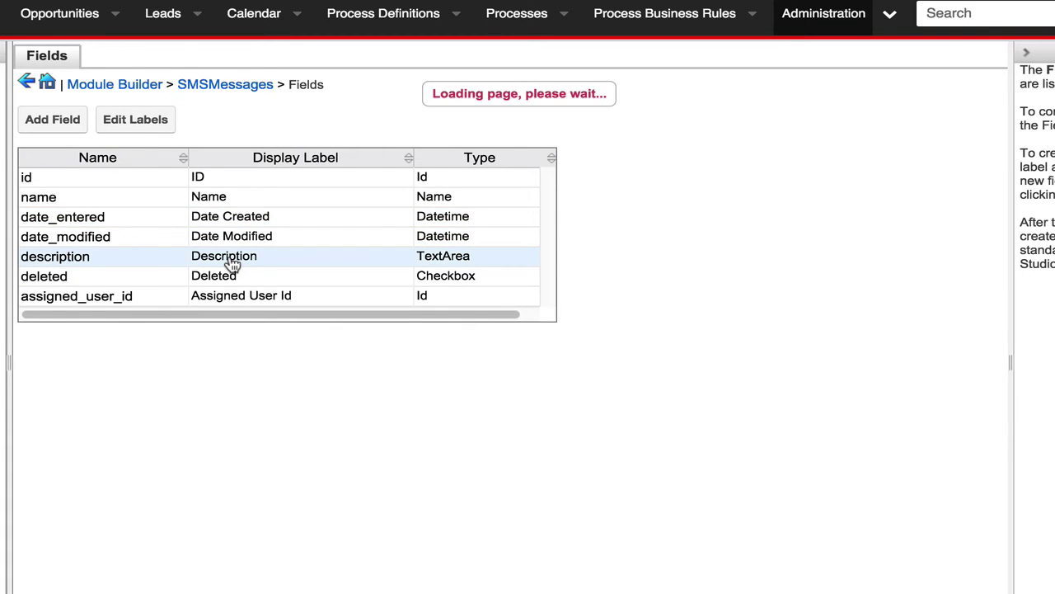
double_click(199, 174)
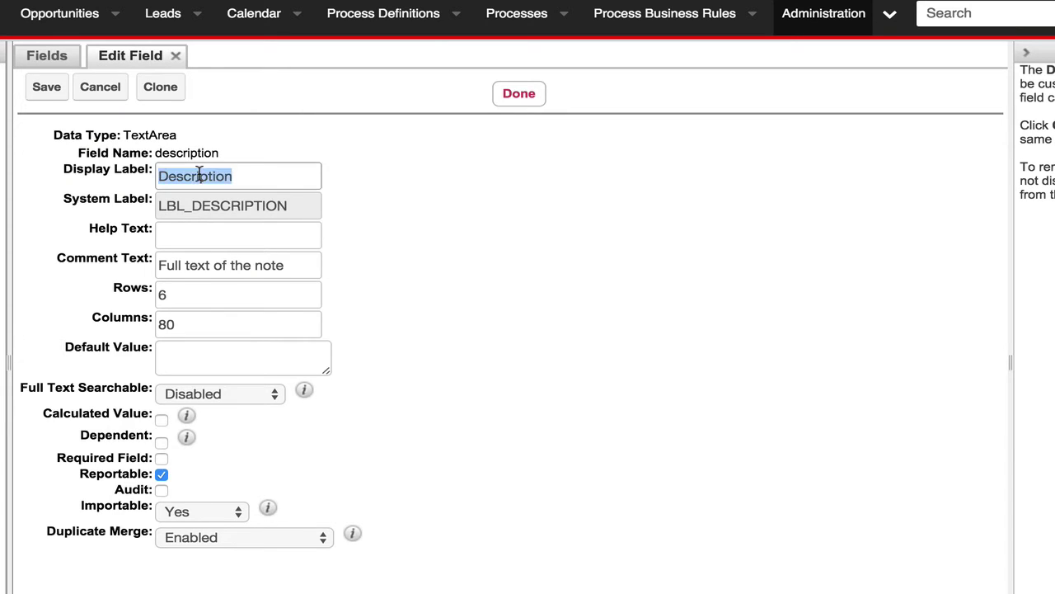
text(Message)
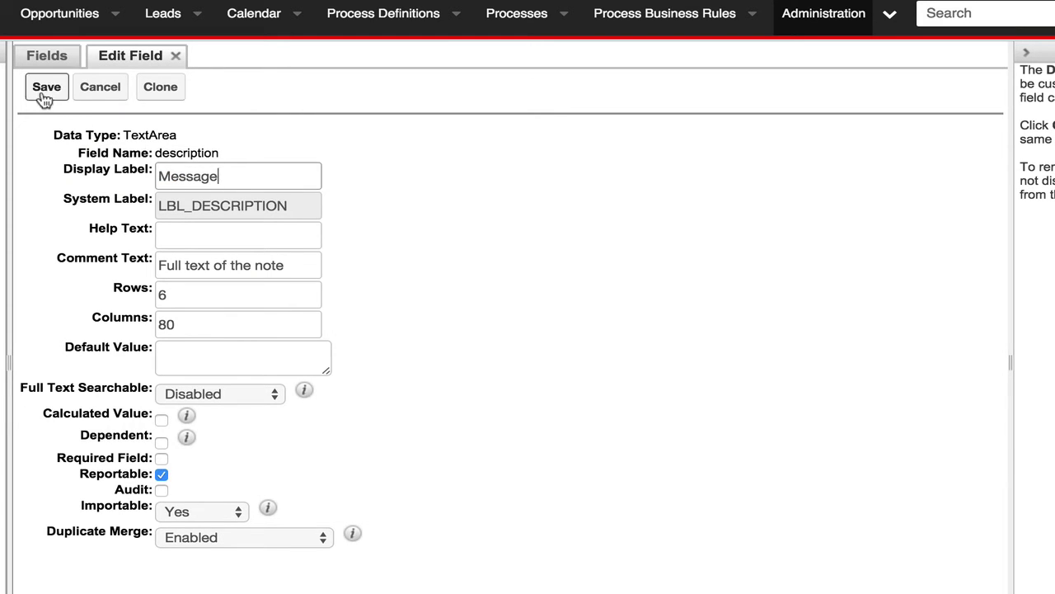
click(45, 93)
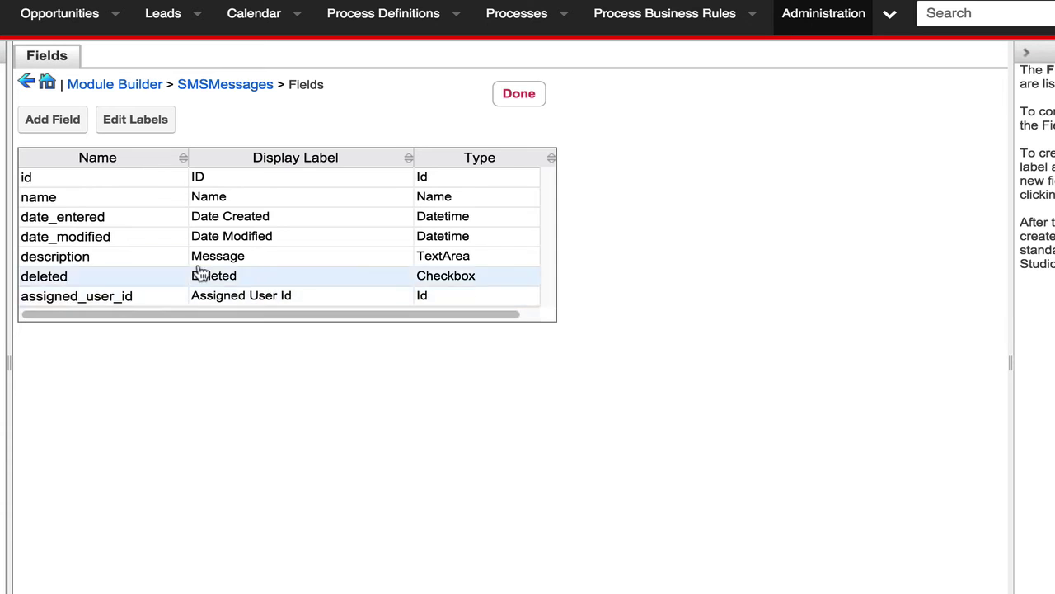
click(199, 177)
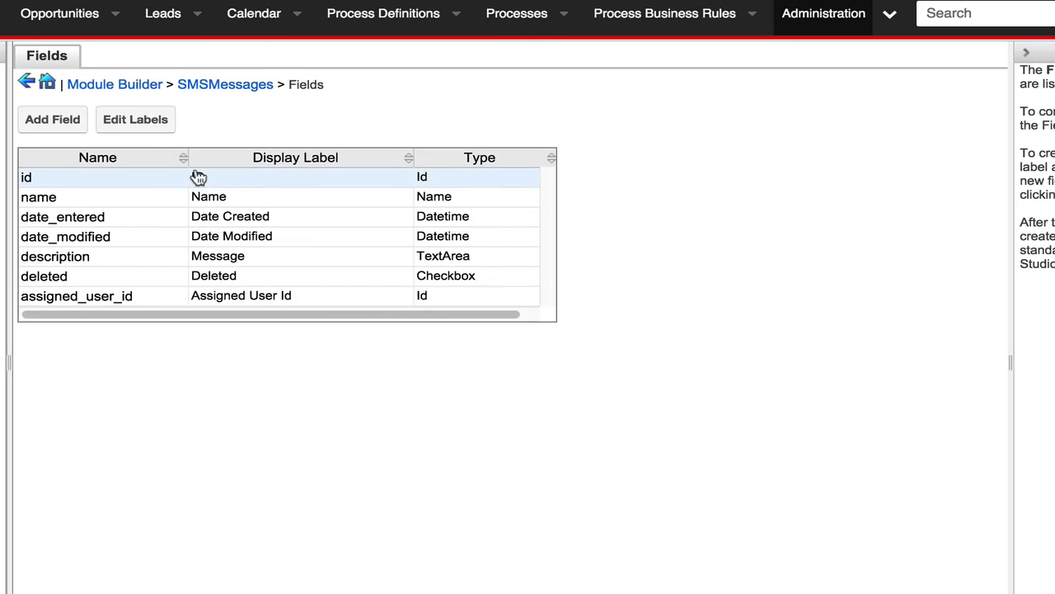
- Add a Phone-type field named phone_recipient with the display label Recipient to the SMSMessages module
click(71, 120)
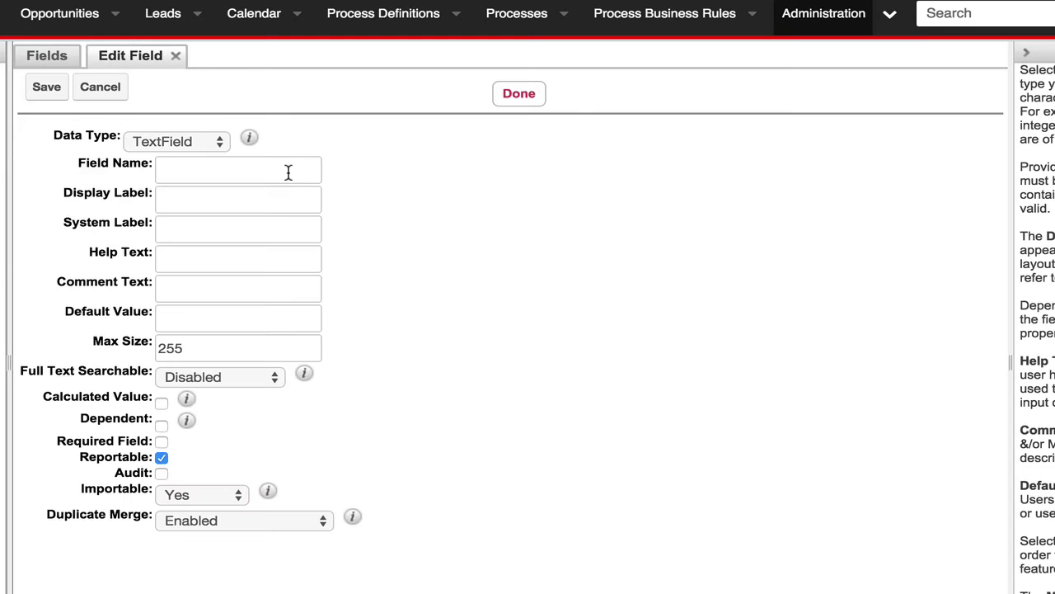
click(193, 141)
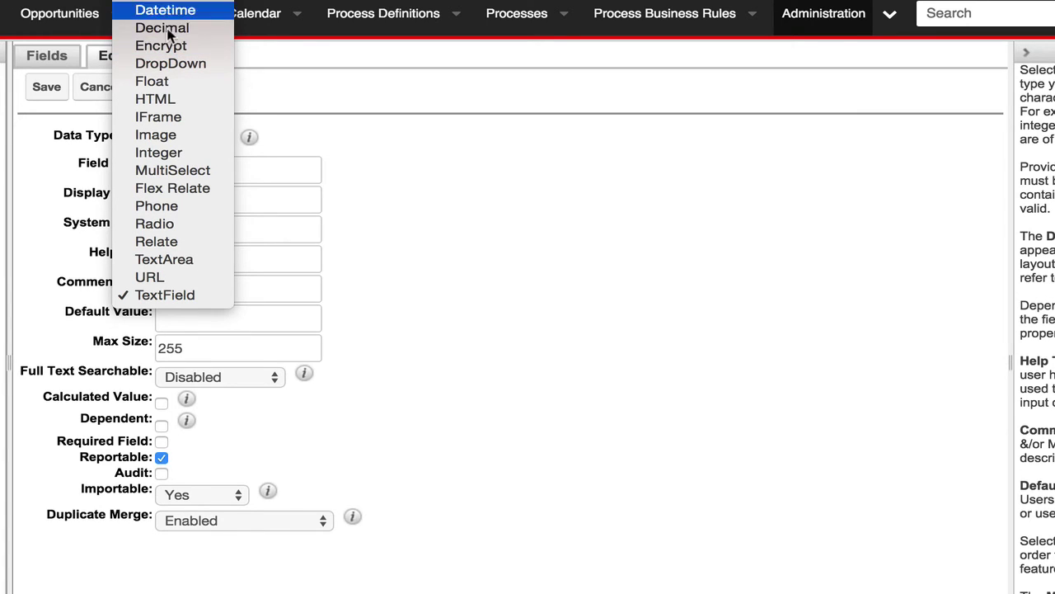
click(110, 213)
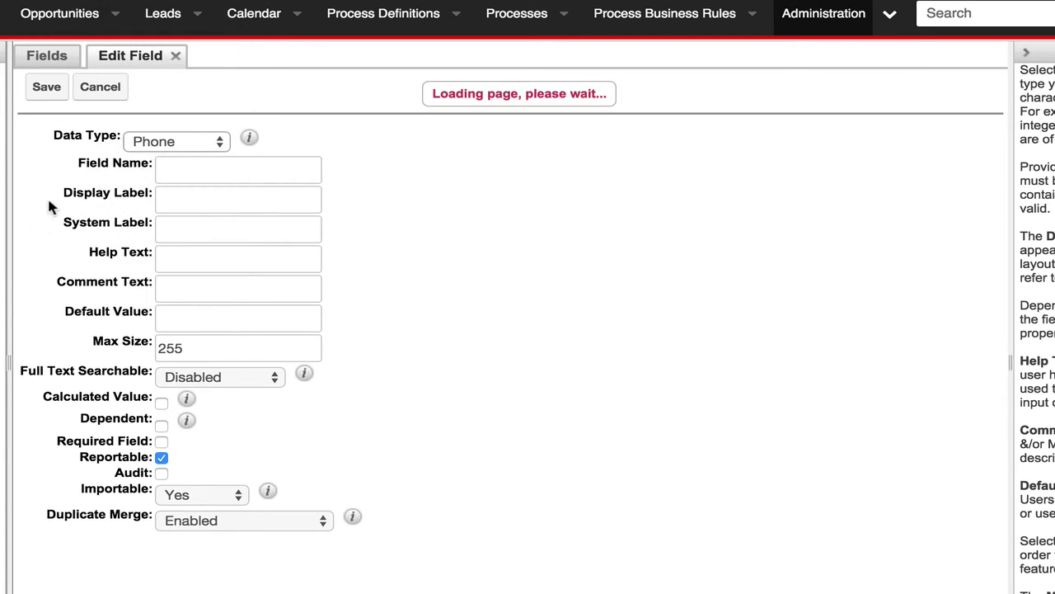
click(188, 167)
text(p)
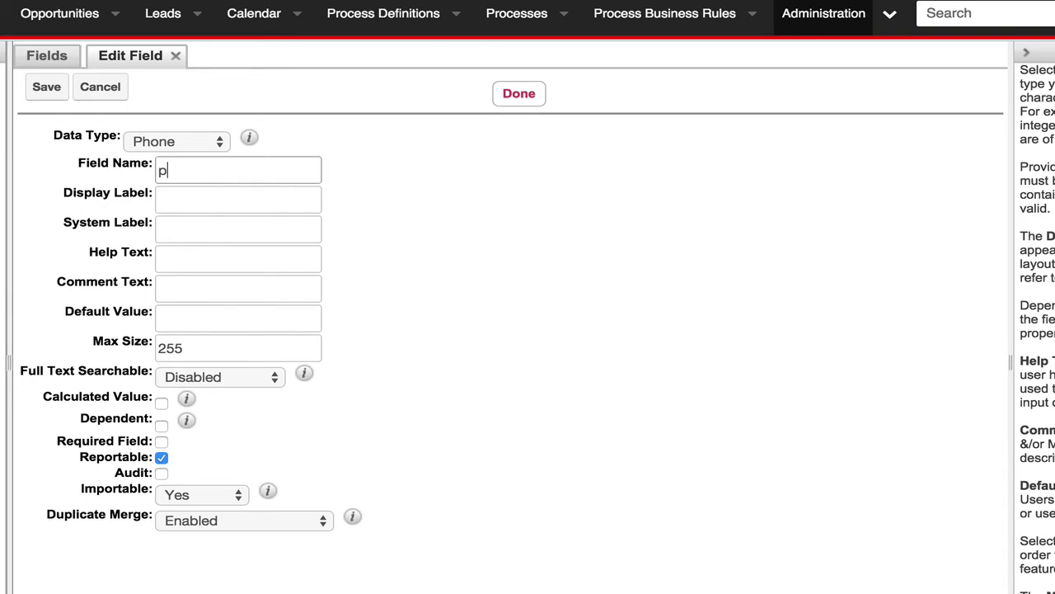
text(hone_recipent)
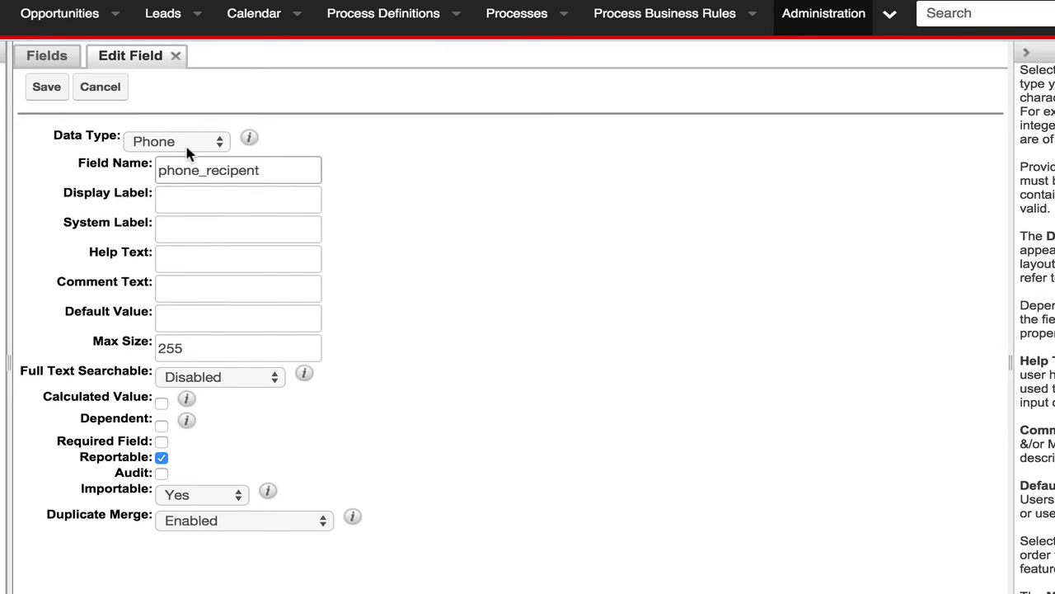
key(Tab)
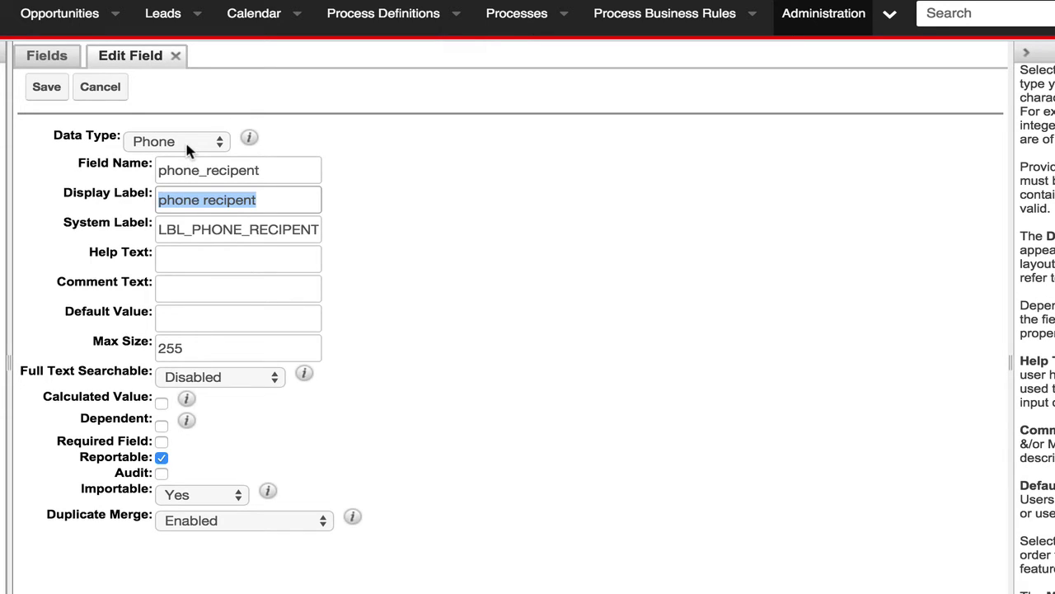
text(R)
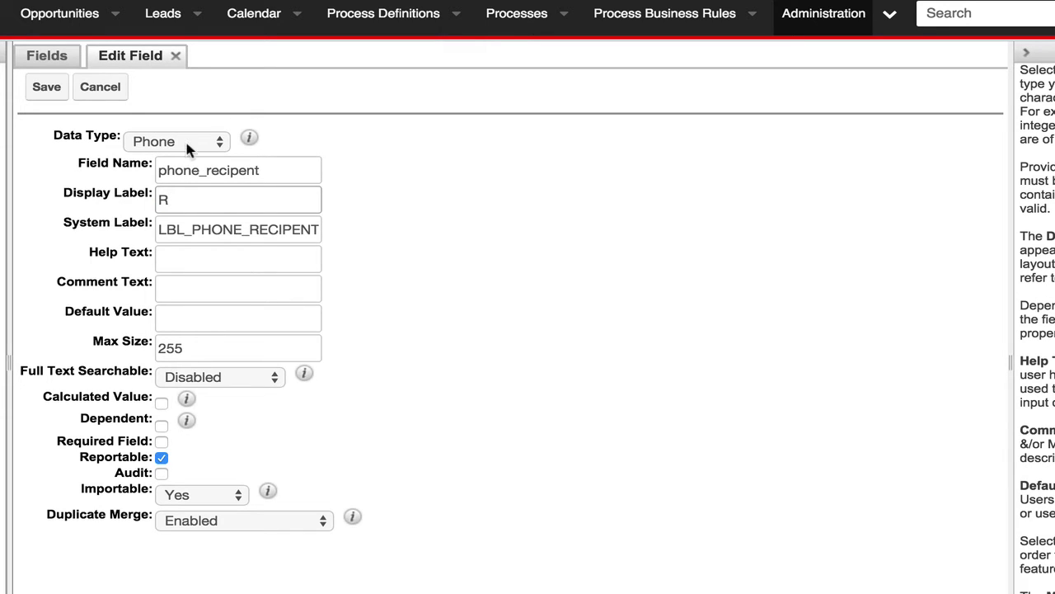
text(ecipient)
click(239, 171)
text(i)
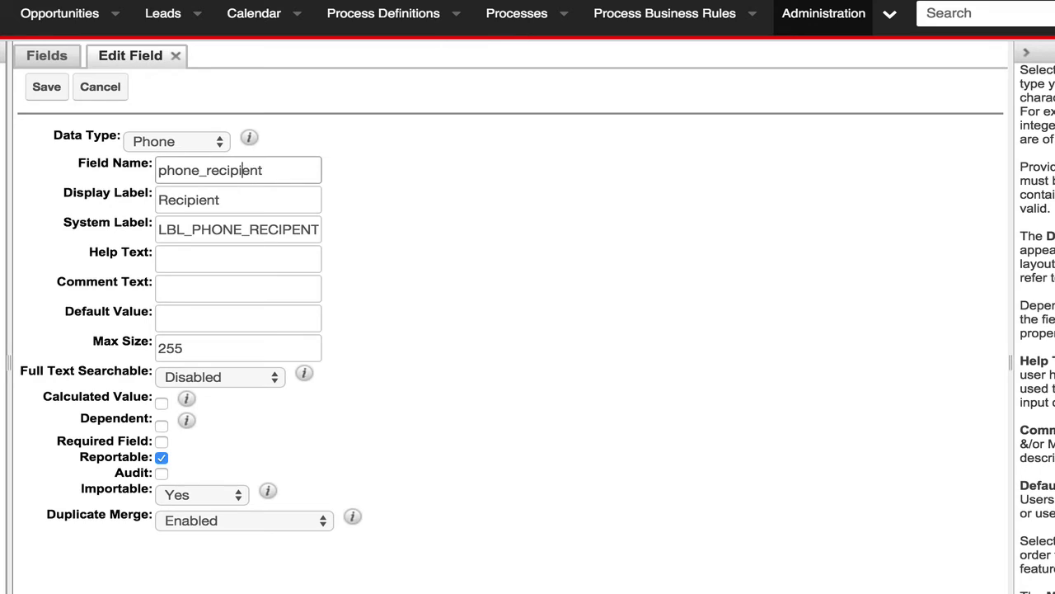
click(222, 261)
drag(208, 202, 90, 189)
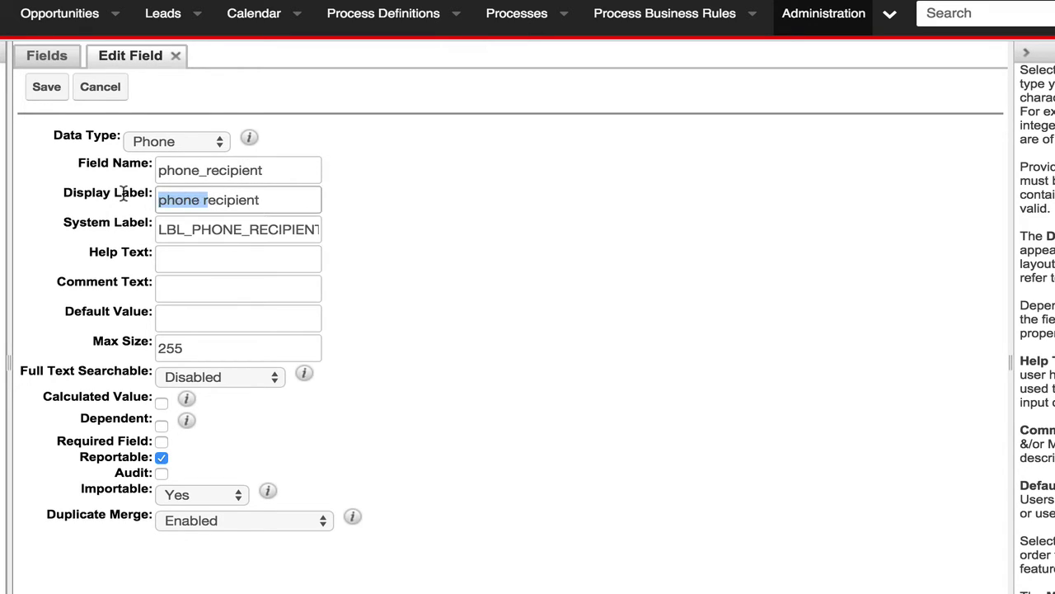
text(R)
- Enter "Phone Number of the Recipient" as the comment text of the phone_recipient field
click(190, 283)
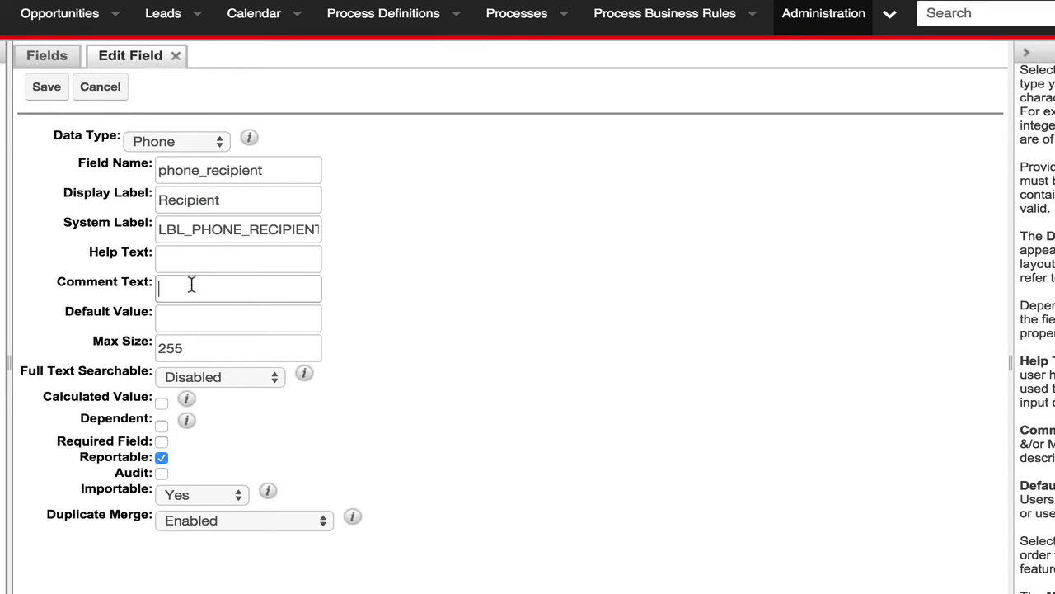
scroll(192, 284, down, 1)
text(Phun)
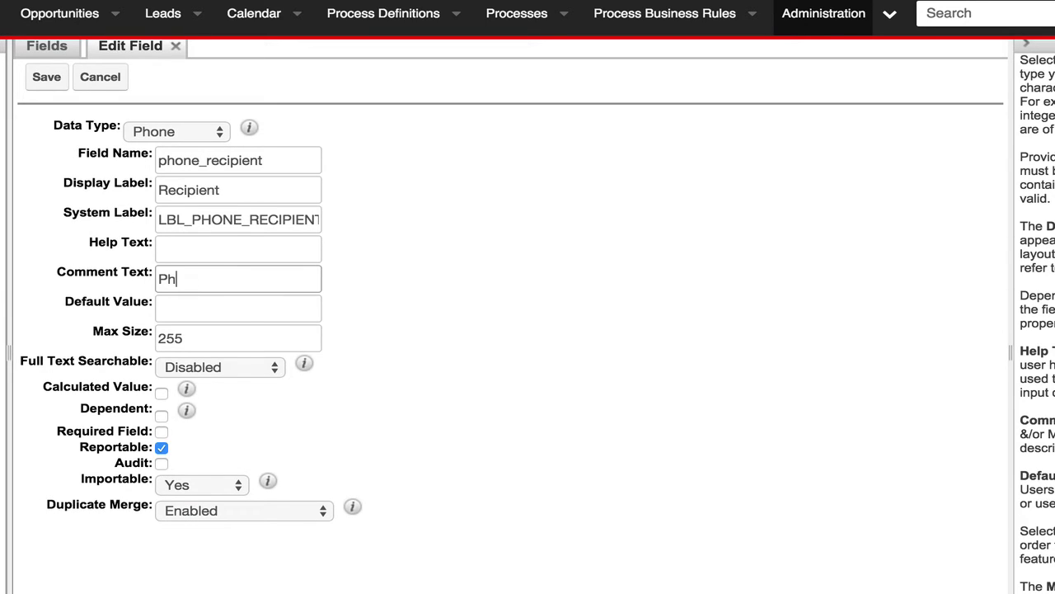
key(BackSpace)
key(BackSpace)
text(one N)
key(BackSpace)
text(Number of the Rec)
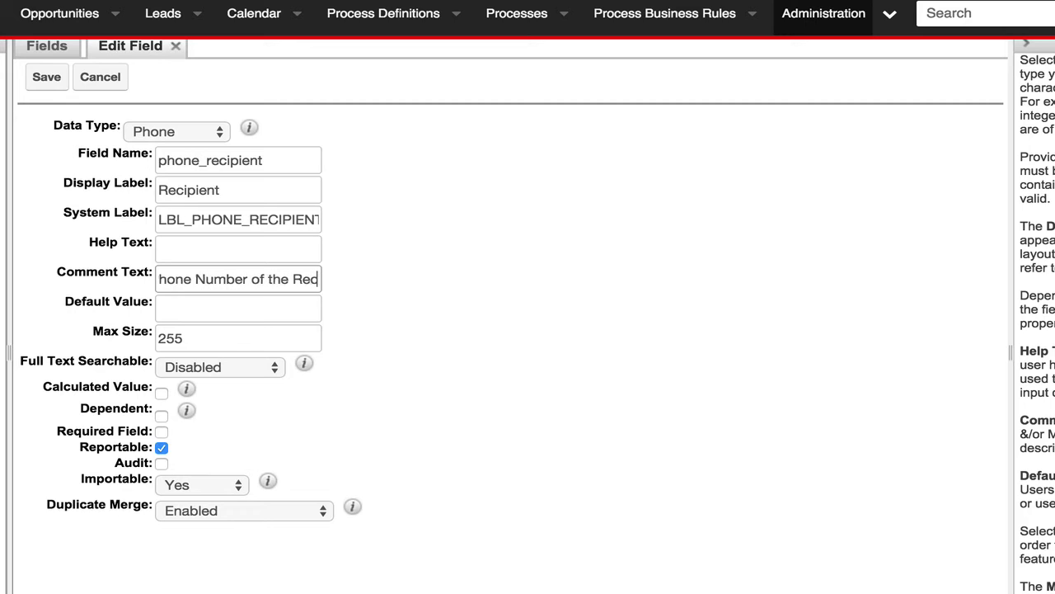
text(ipient)
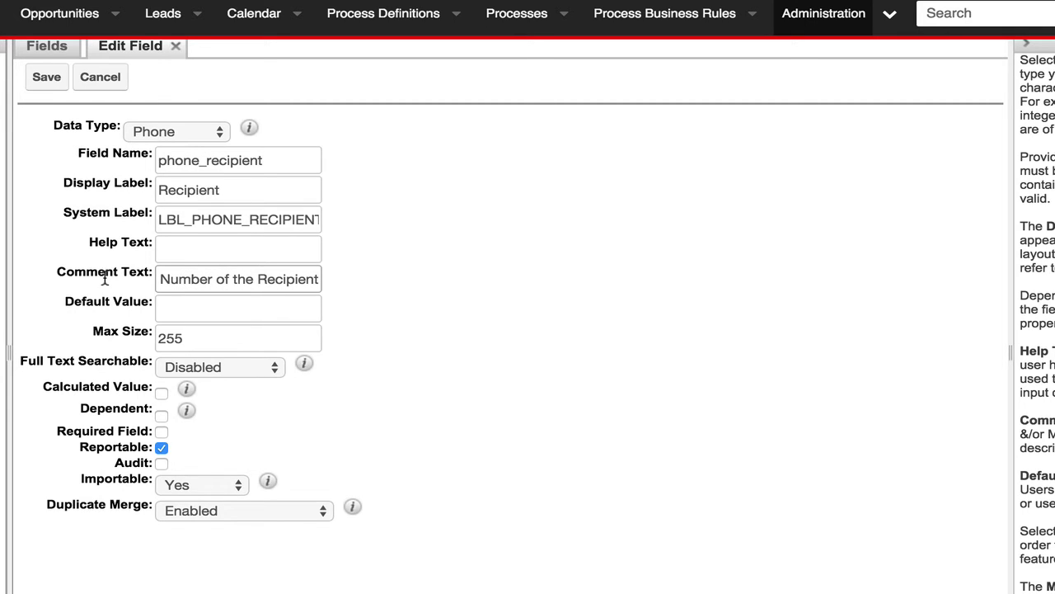
- Make the phone_recipient field audited and required, and save it
double_click(198, 339)
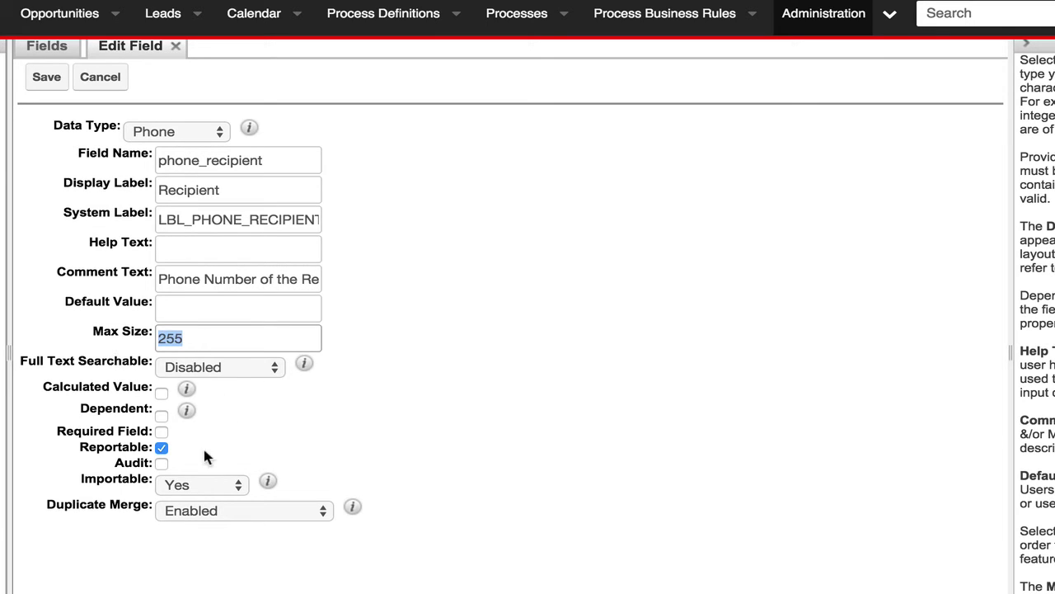
click(162, 463)
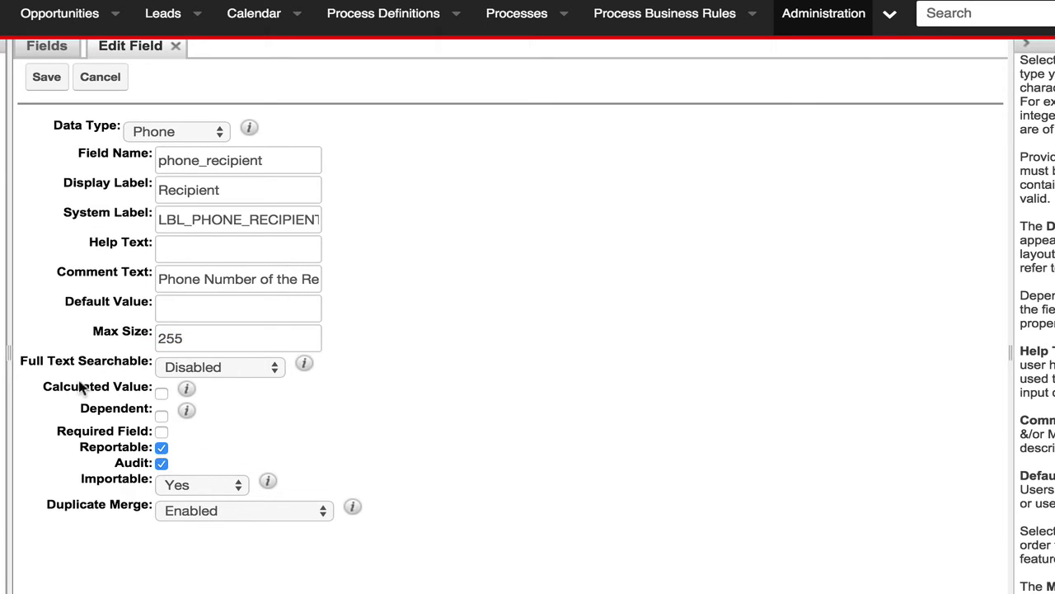
click(161, 432)
click(51, 79)
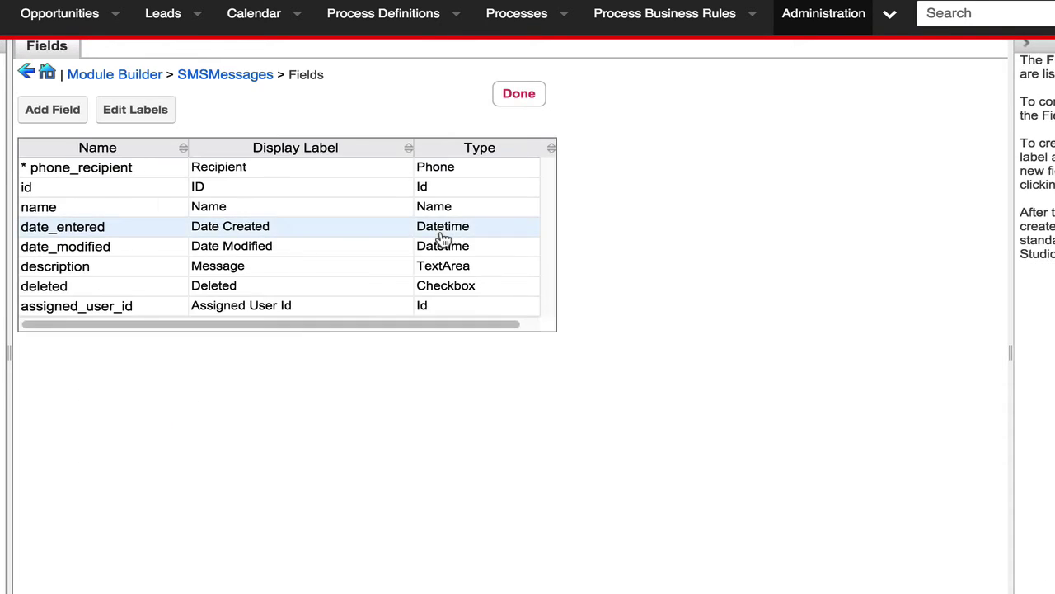
- Add another Phone-type field named phone_sender with the display label Sender
click(69, 111)
click(184, 133)
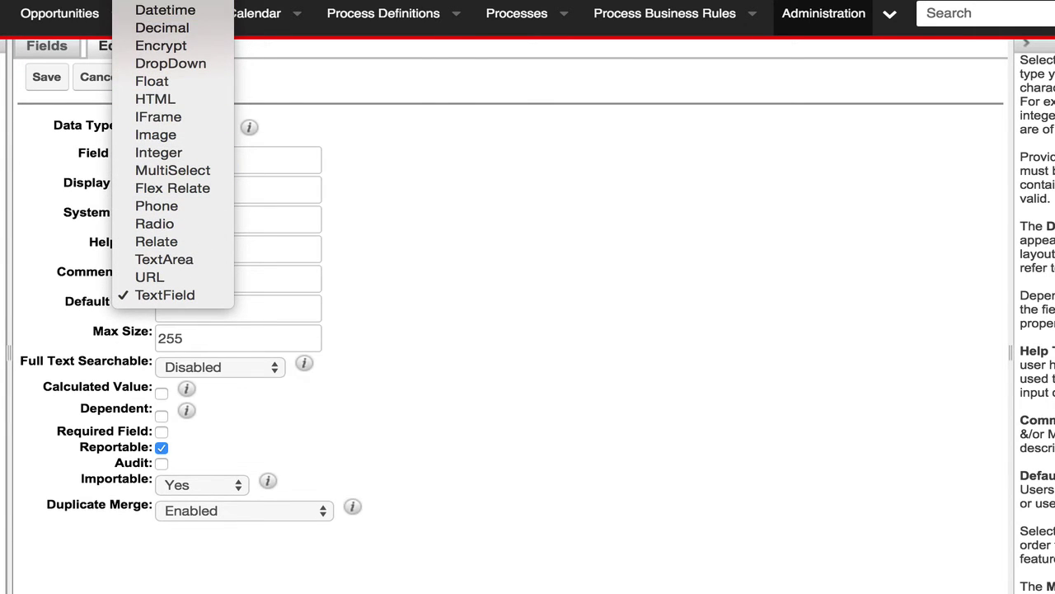
click(158, 206)
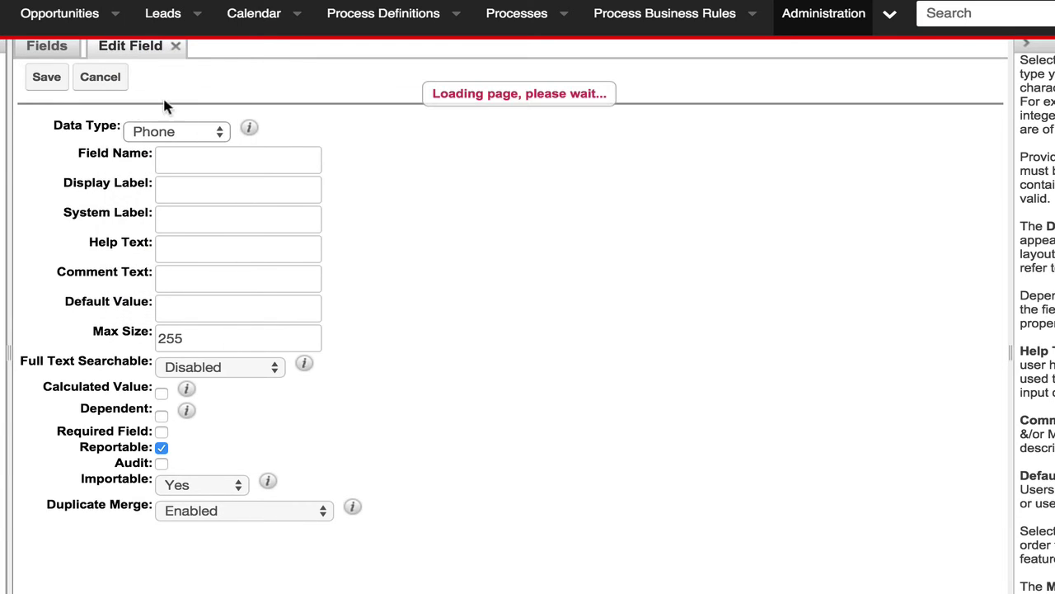
click(216, 158)
text(phone_sender)
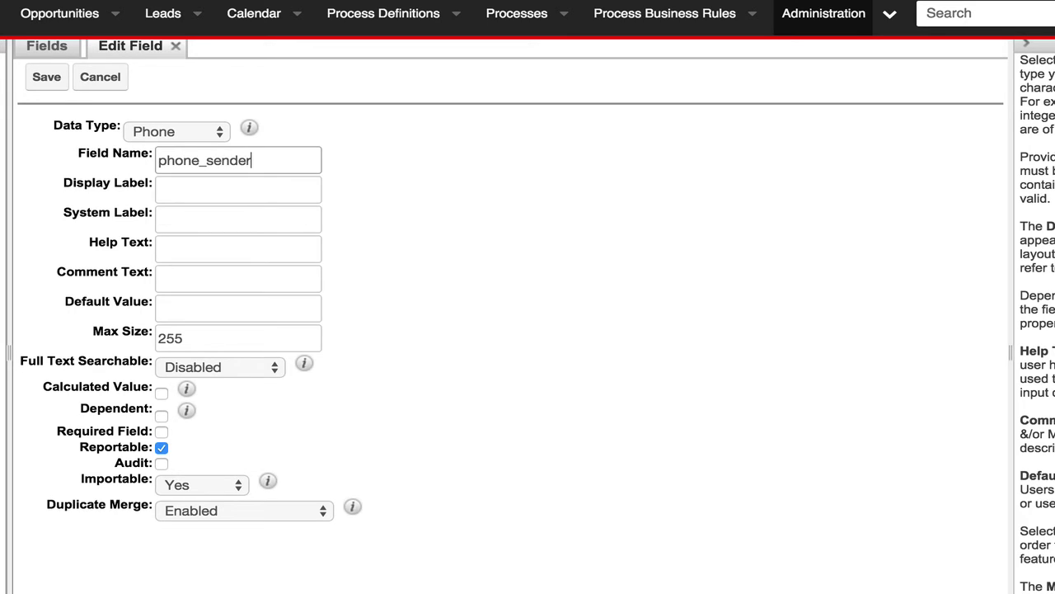
key(Tab)
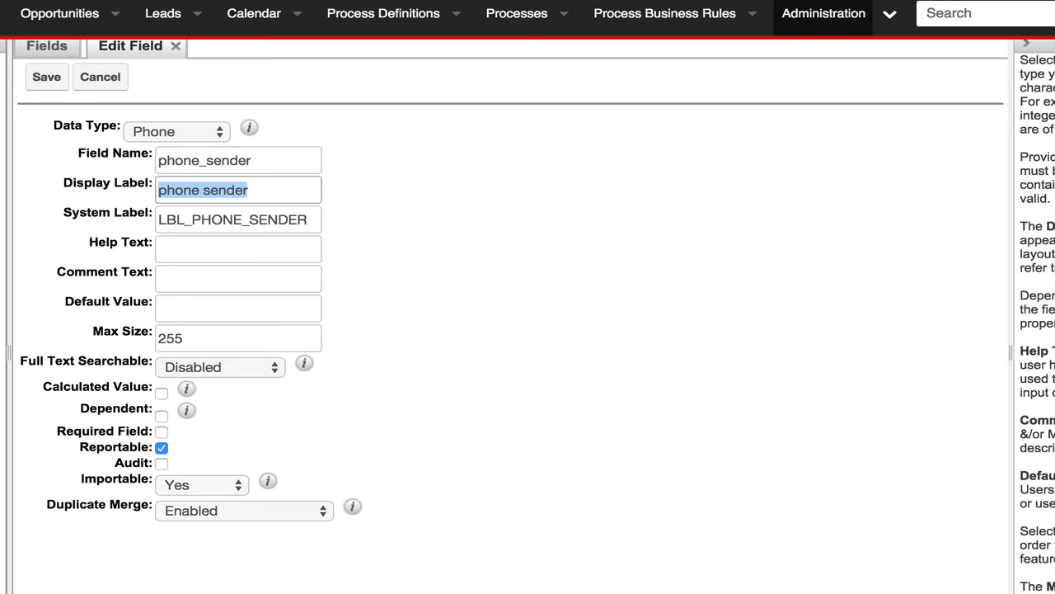
key(Left)
key(shift+Right)
key(shift+Right)
key(shift+Right)
key(shift+Right)
key(shift+Right)
key(shift+Right)
key(shift+Right)
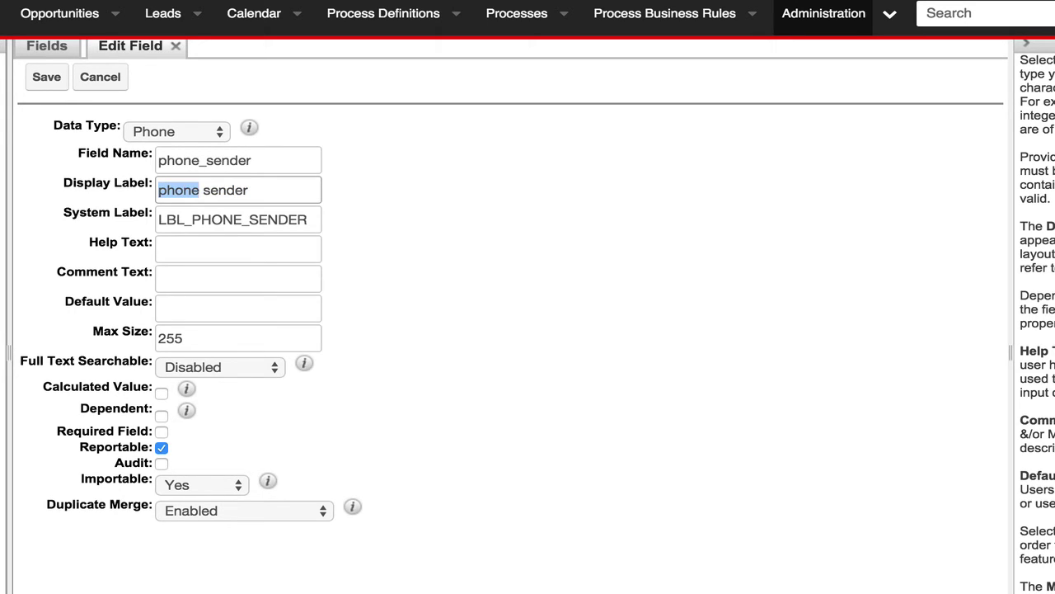
text(S)
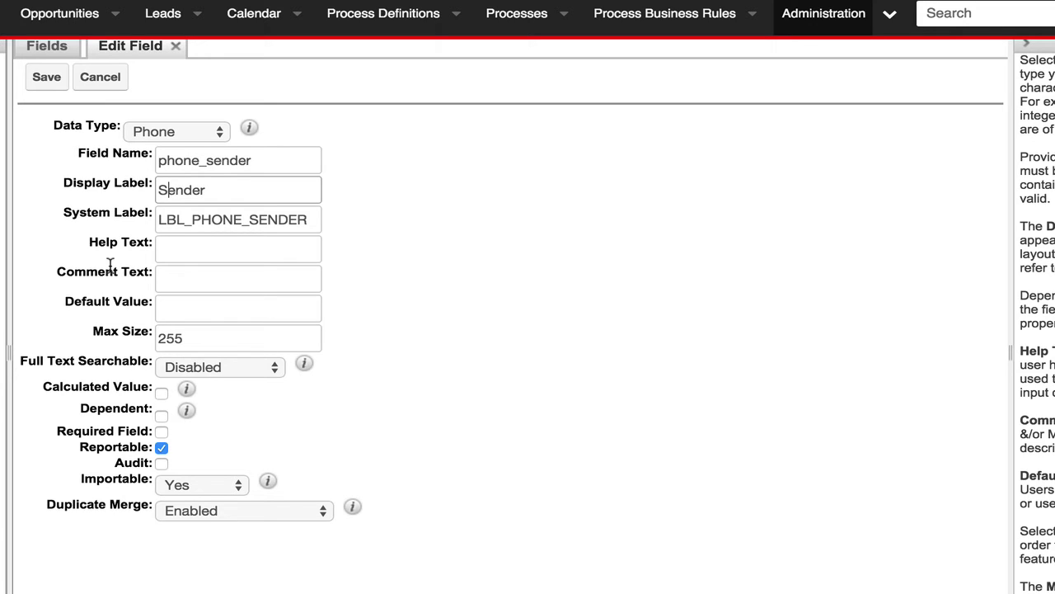
- Make the phone_sender field audited and required, and save it
click(161, 464)
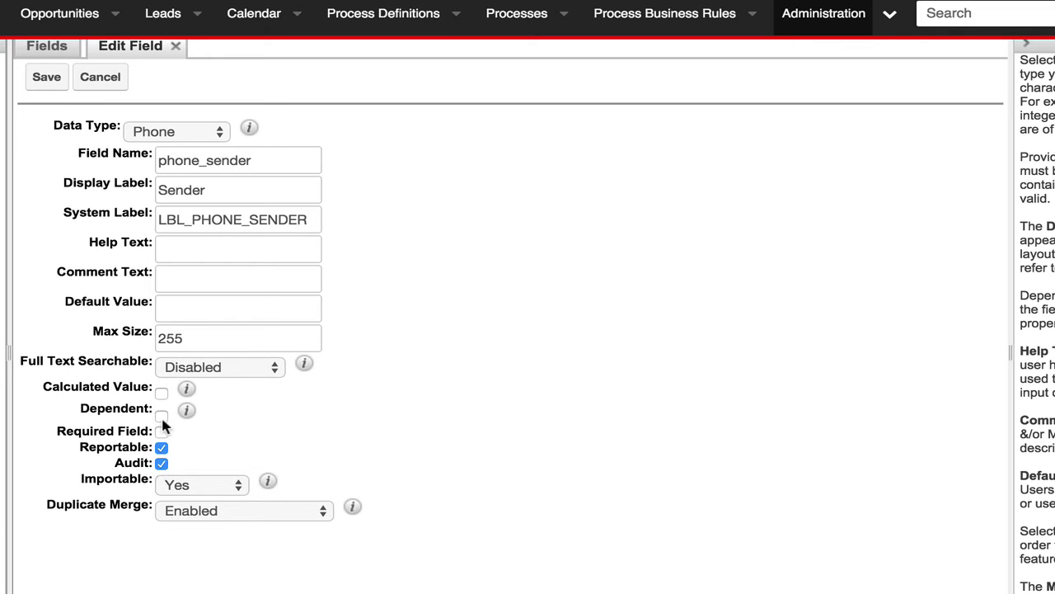
click(161, 432)
click(45, 76)
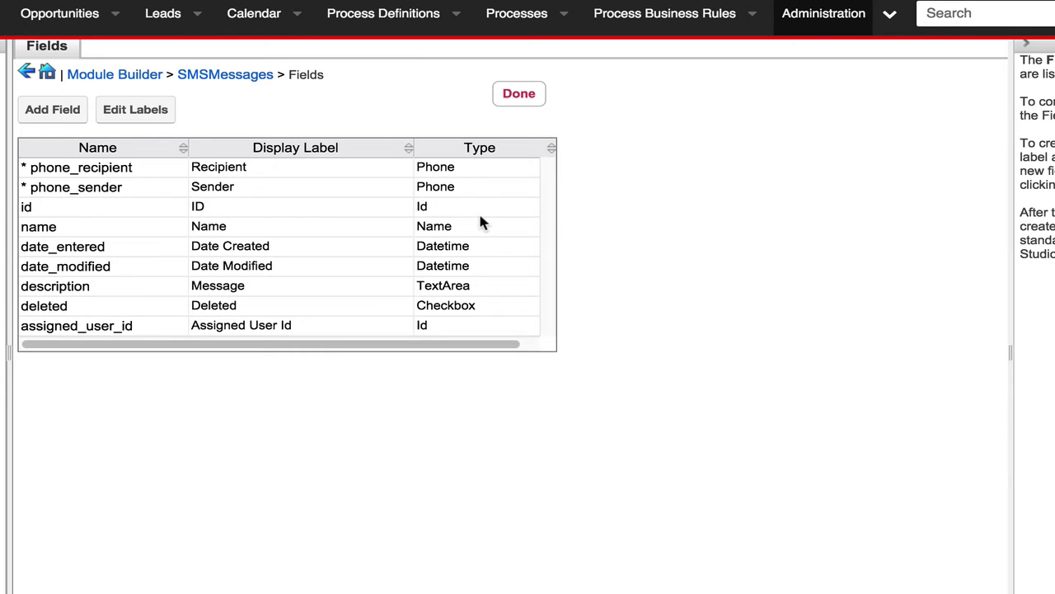
- Add a DropDown-type field named status with the display label Status
click(52, 111)
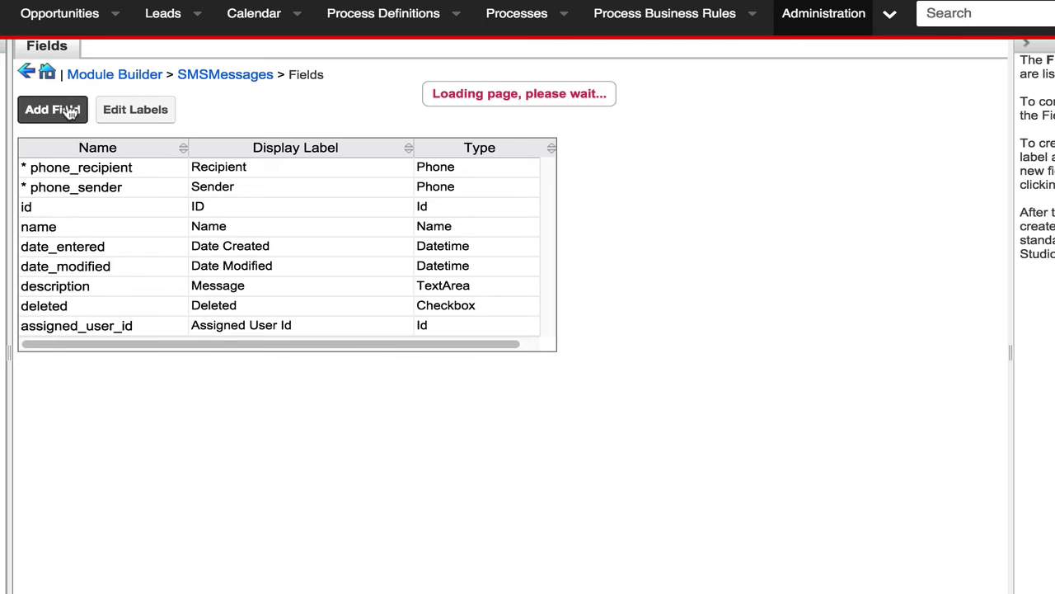
click(200, 131)
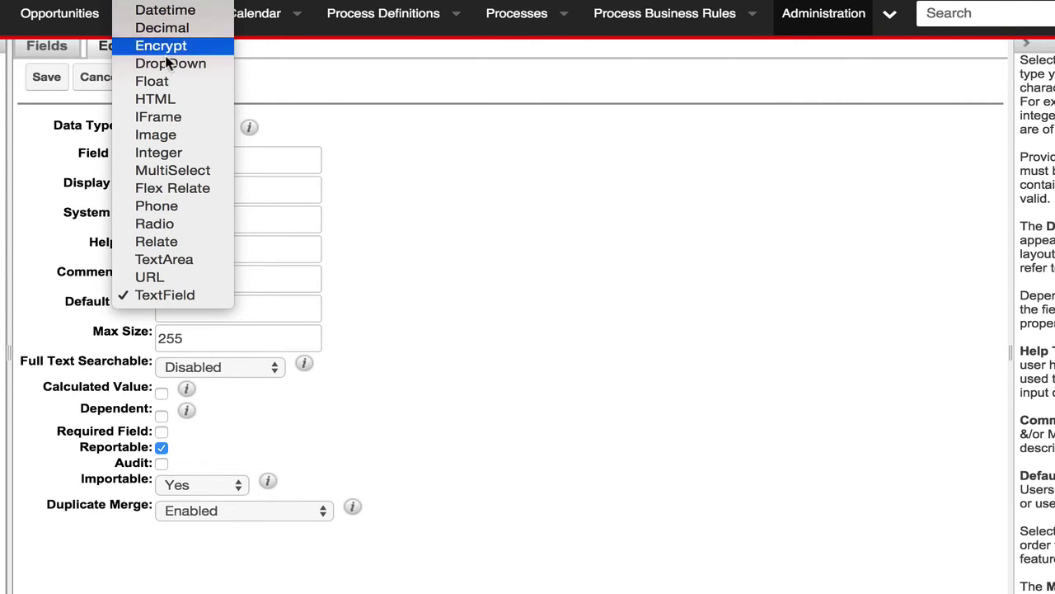
click(179, 66)
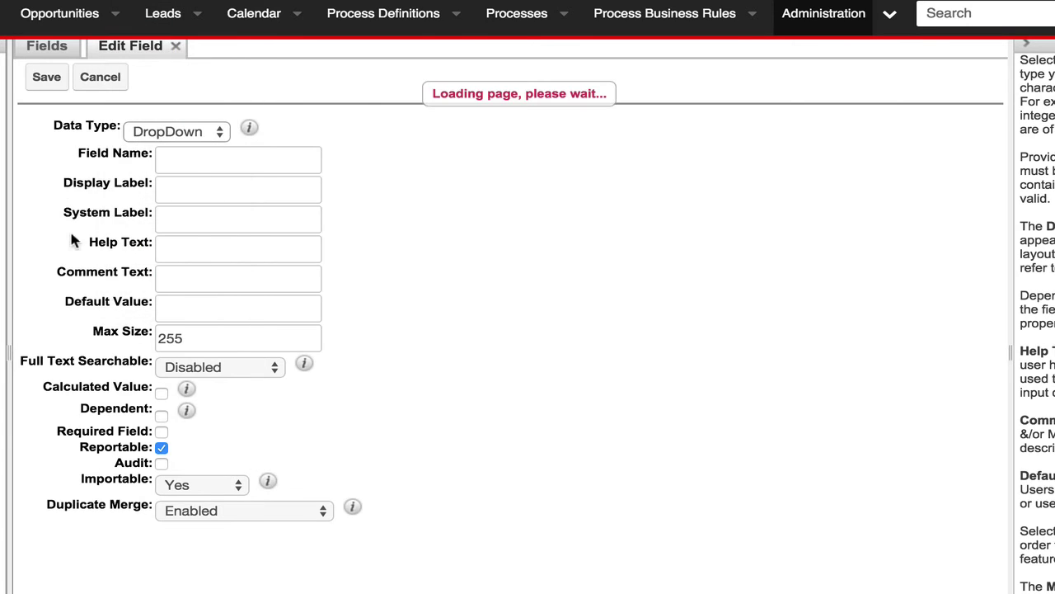
click(179, 167)
text(status)
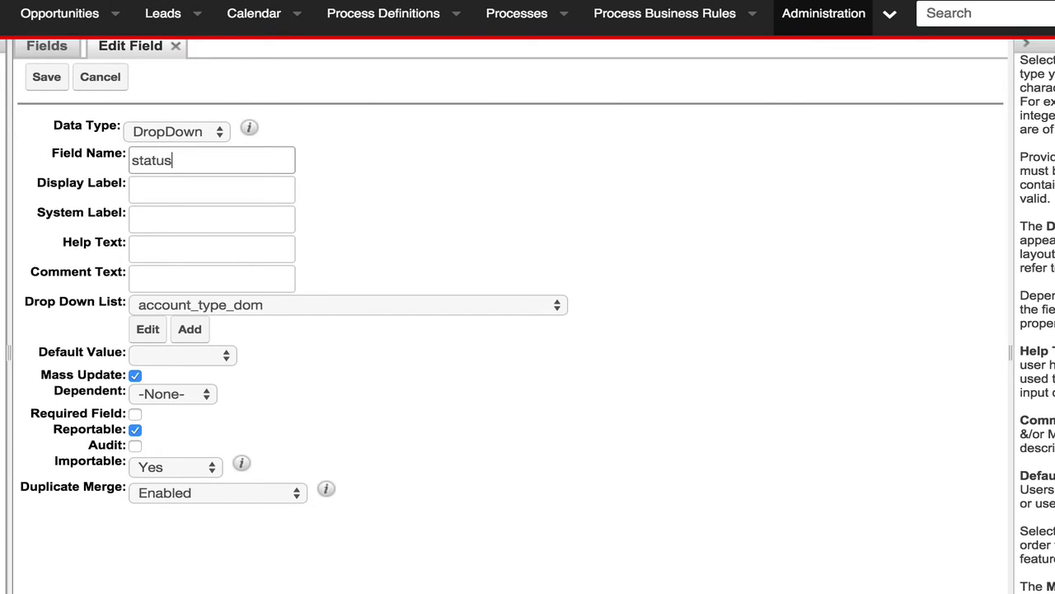
key(Tab)
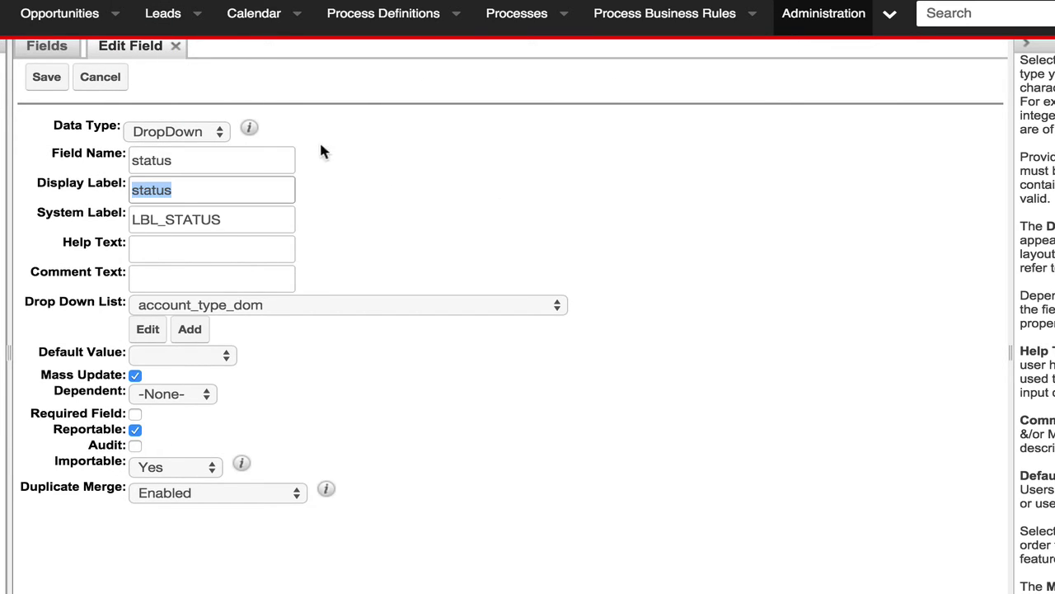
text(Status)
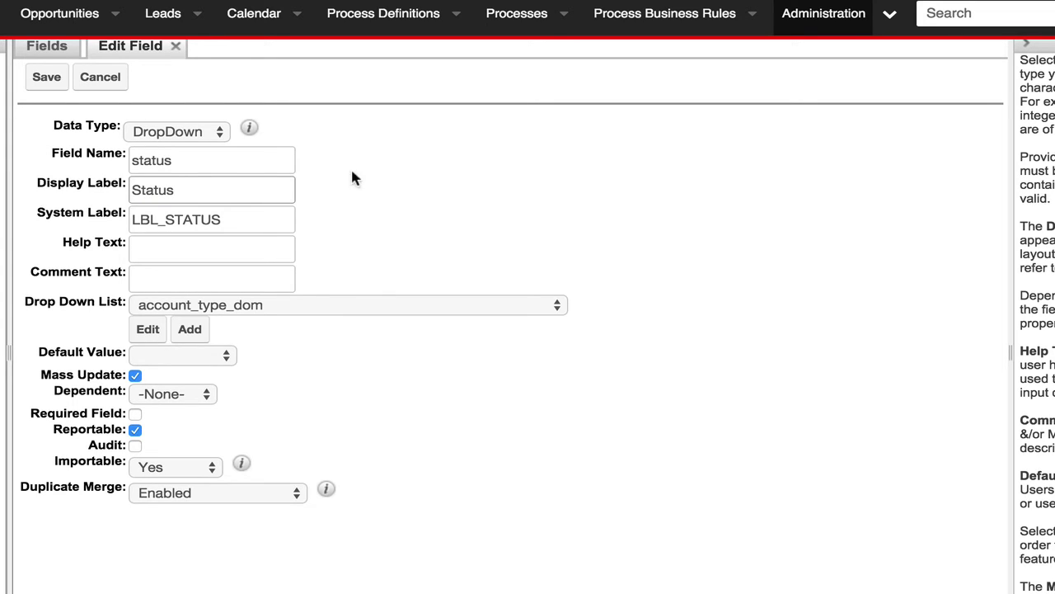
key(Tab)
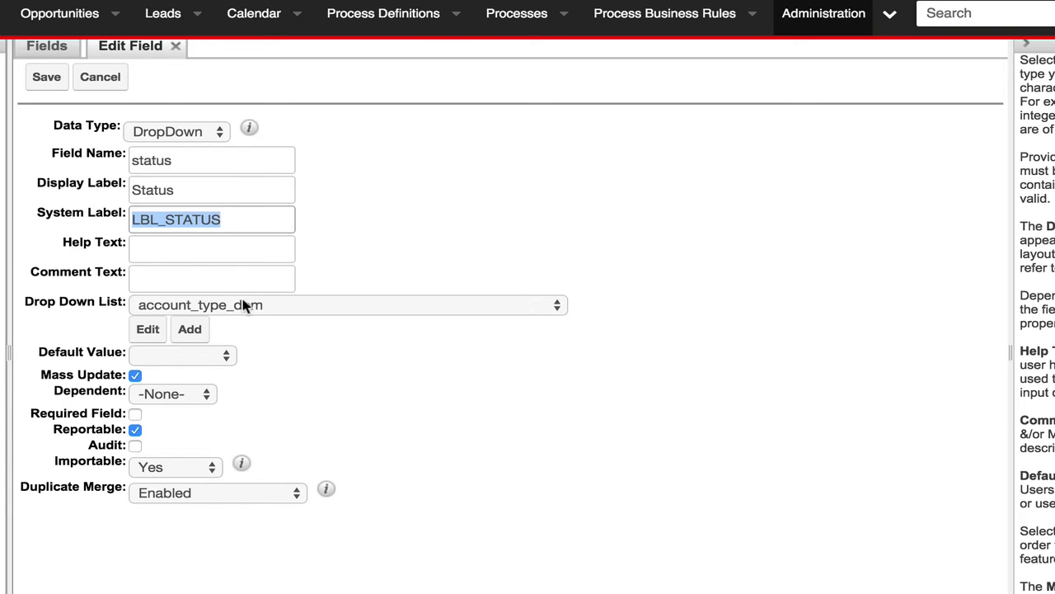
- Create a new dropdown list for the status field and name it ph_sms_message_status_list
click(189, 329)
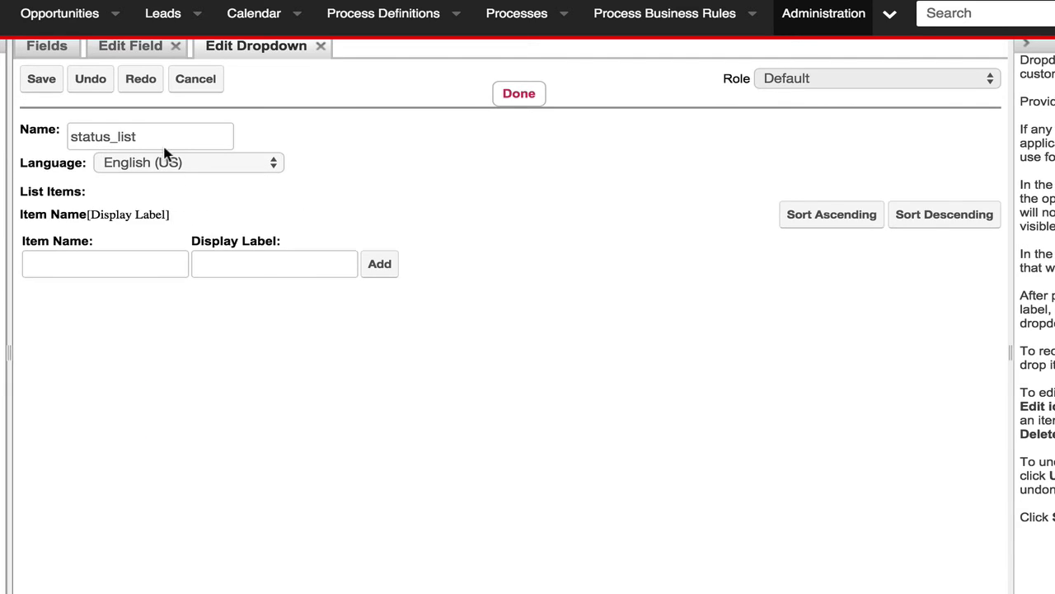
click(70, 136)
text(php_sms)
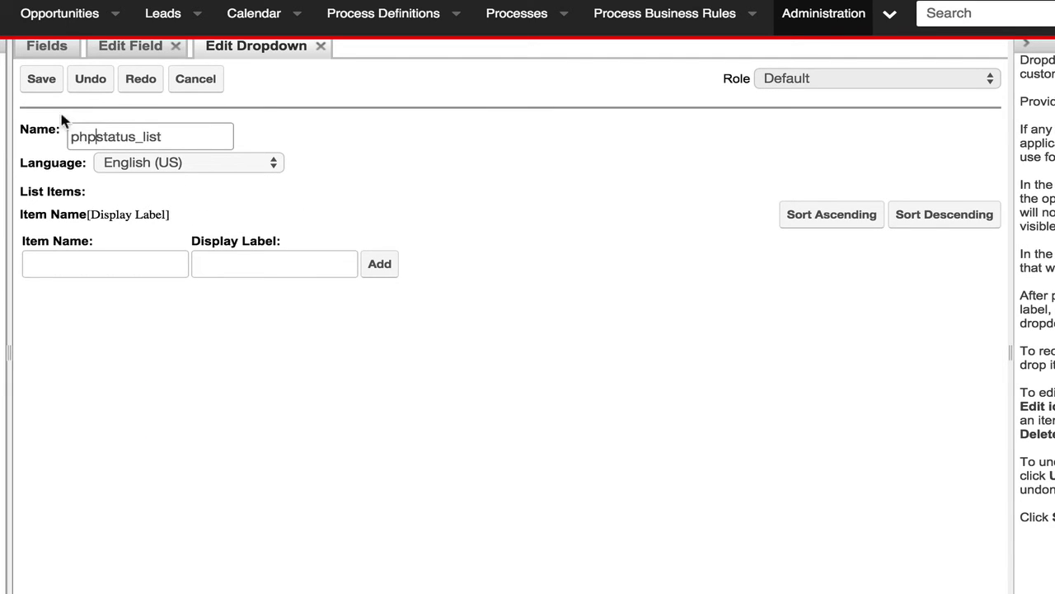
key(BackSpace)
key(BackSpace)
key(BackSpace)
key(BackSpace)
key(BackSpace)
text(_sms_message_)
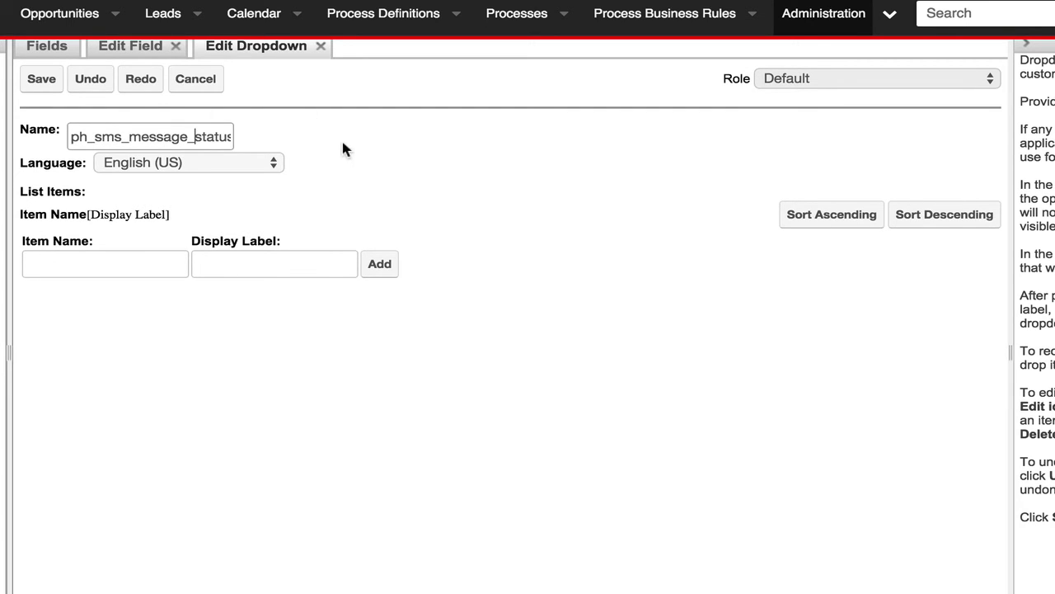
- Add a list item named queued with the display label Queued to the status dropdown list
click(160, 265)
text(queue)
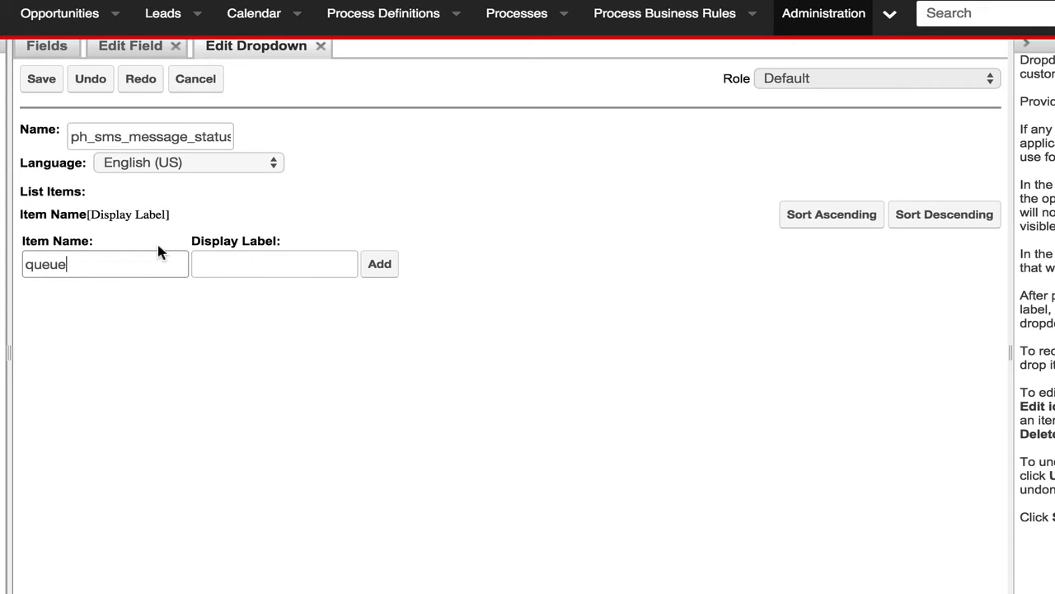
text(d)
key(Tab)
text(Queue)
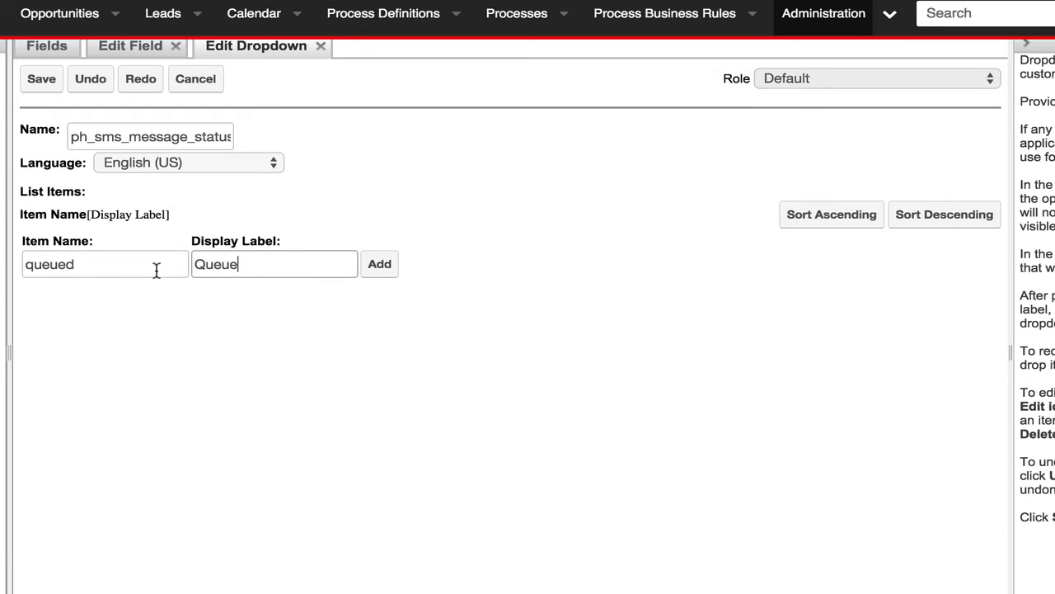
text(d)
click(192, 167)
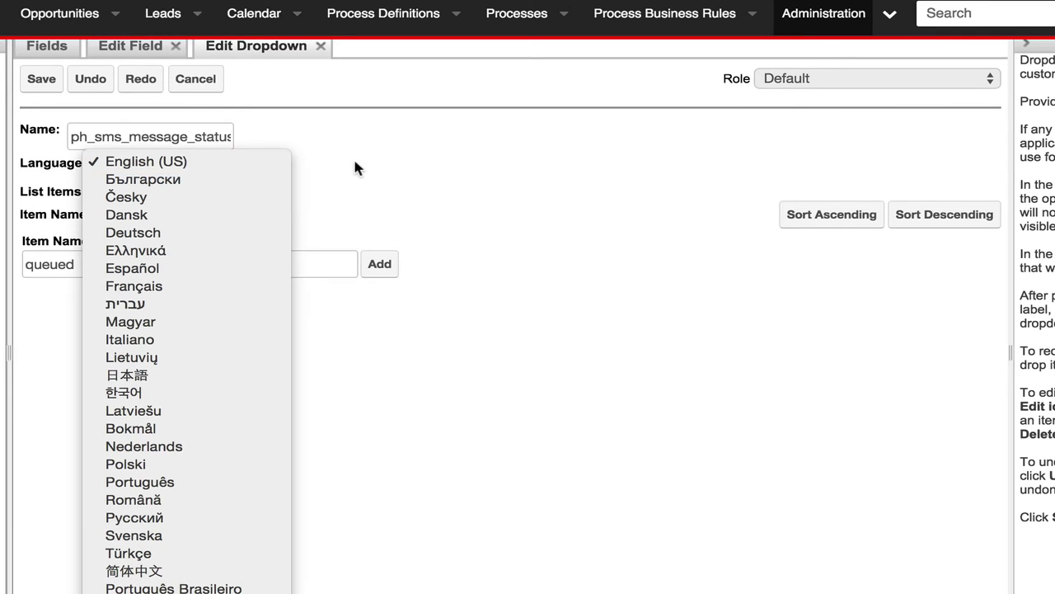
click(379, 216)
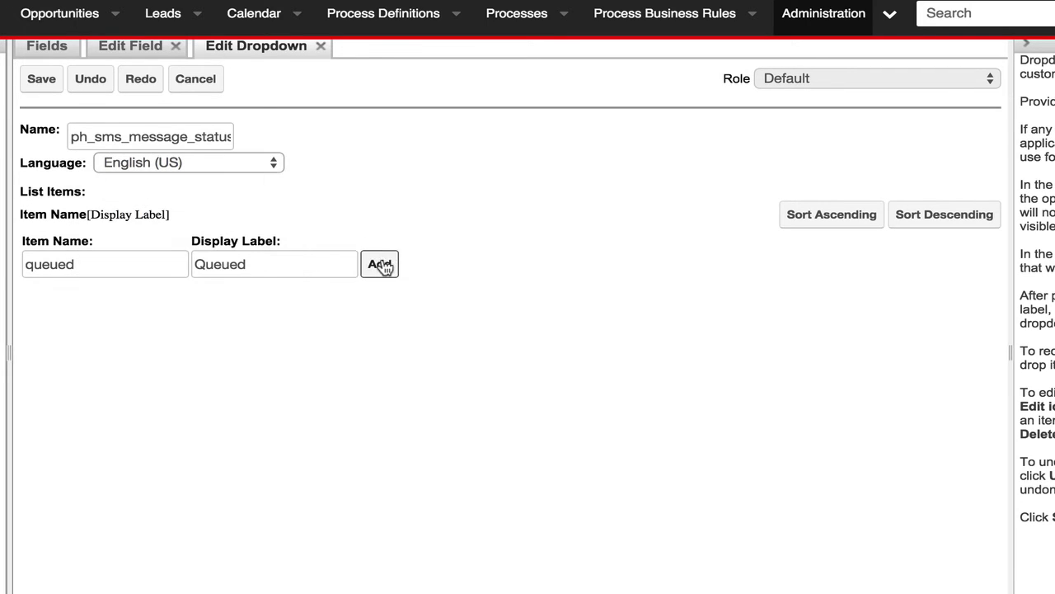
click(379, 263)
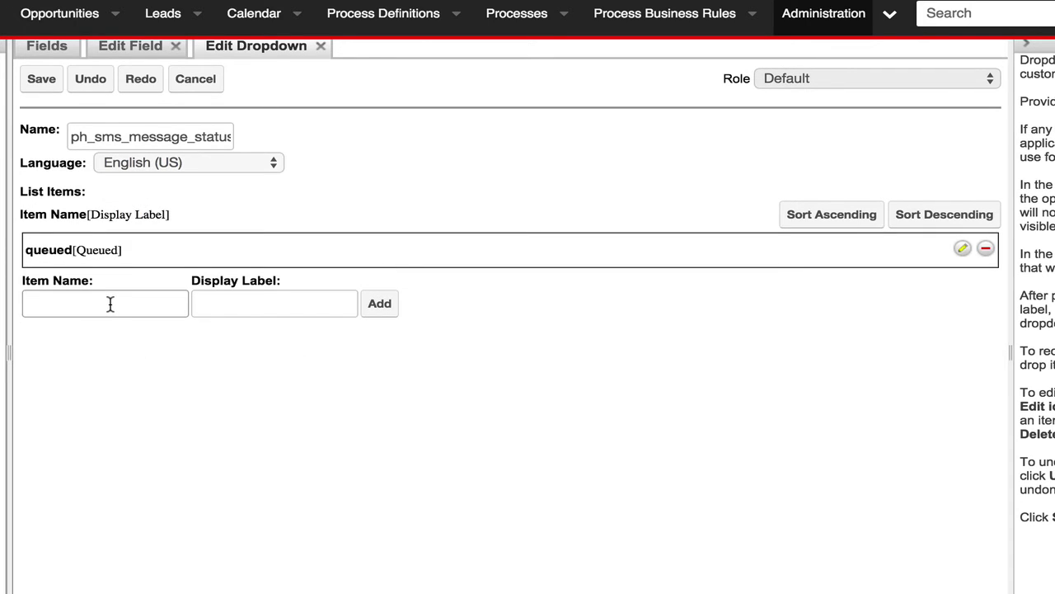
- Add the list items sent and failed with the display labels Sent and Failed
text(sent)
key(Tab)
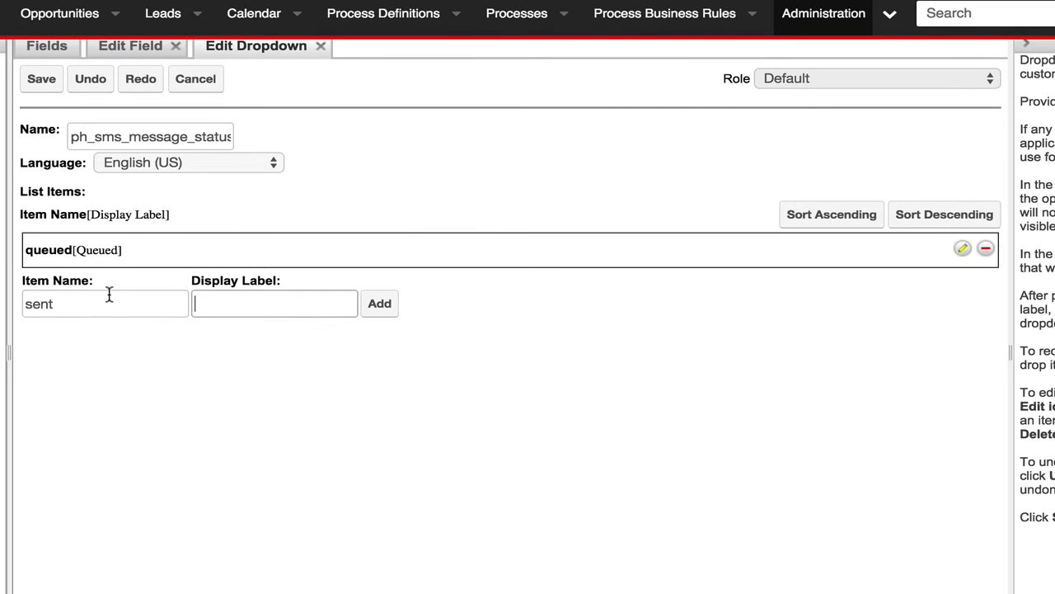
text(Sent)
click(369, 315)
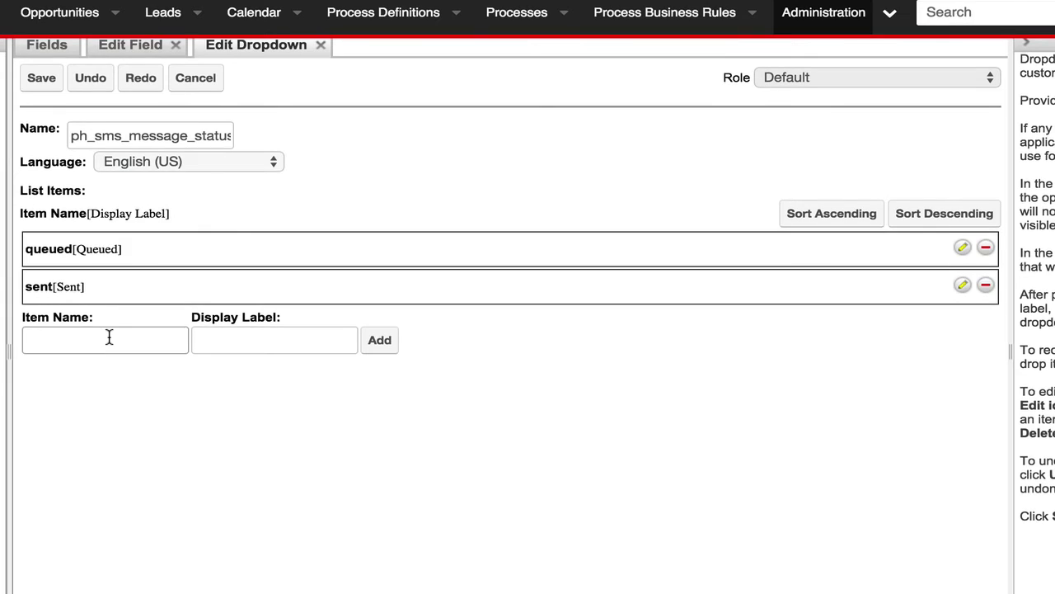
text(failed)
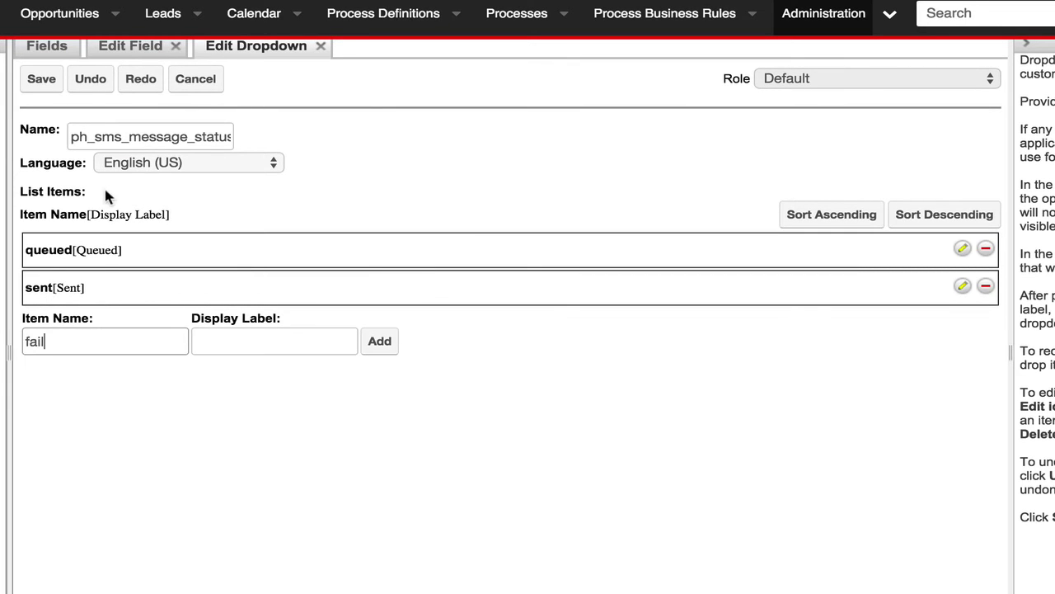
key(Tab)
text(Failed)
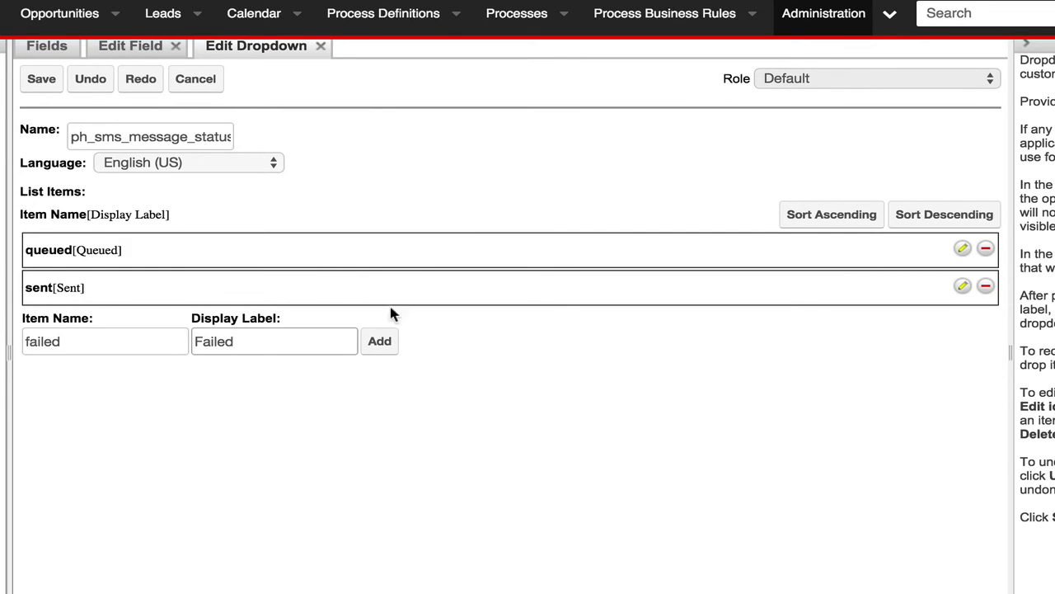
click(379, 341)
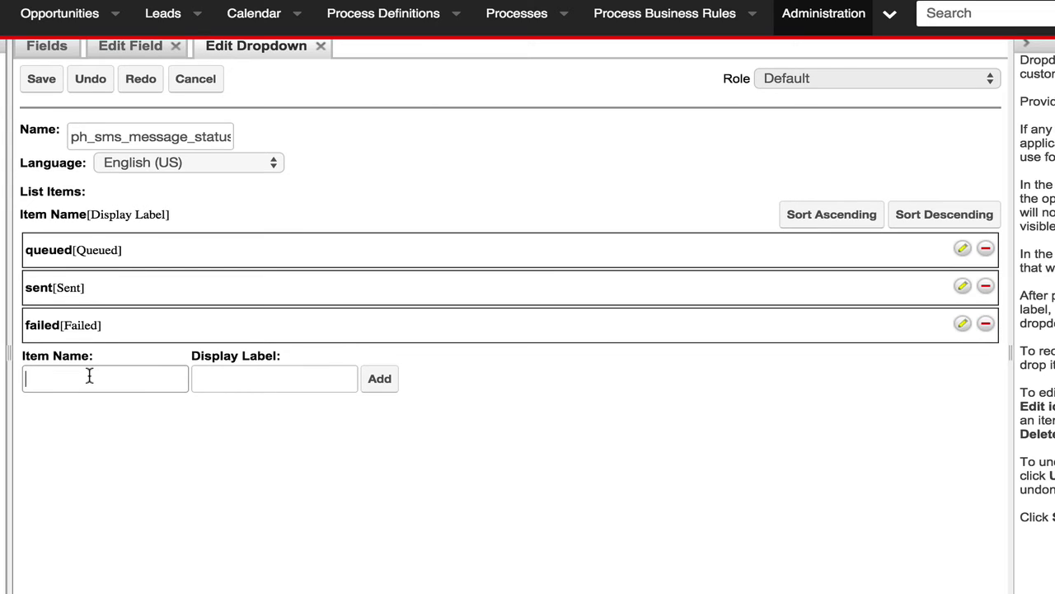
- Add a list item named delivered with the display label Delivered
text(delivered)
double_click(96, 382)
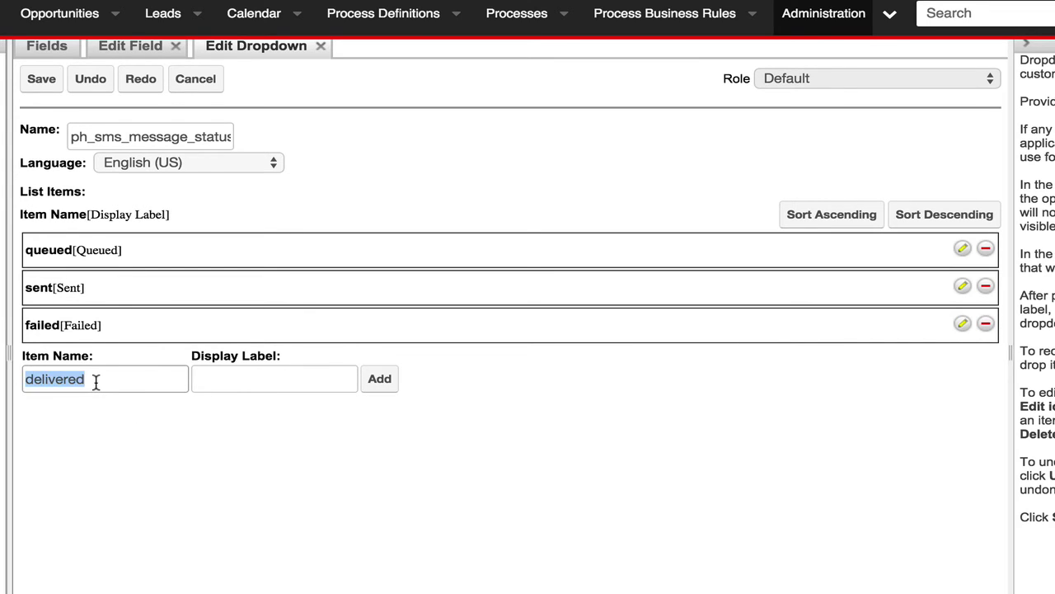
key(super+c)
click(200, 379)
key(super+v)
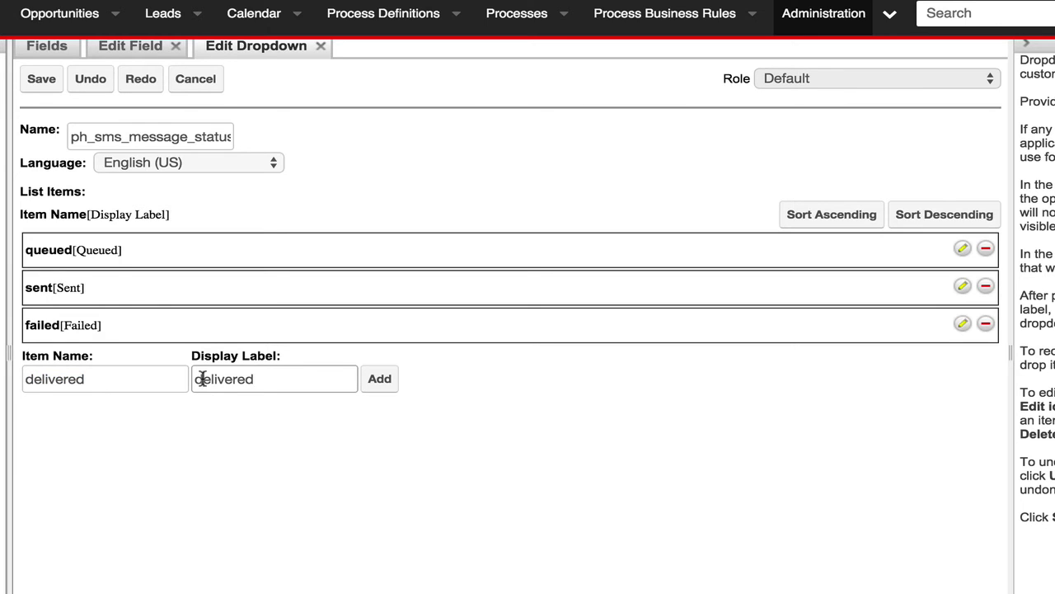
click(202, 379)
key(BackSpace)
text(D)
click(379, 378)
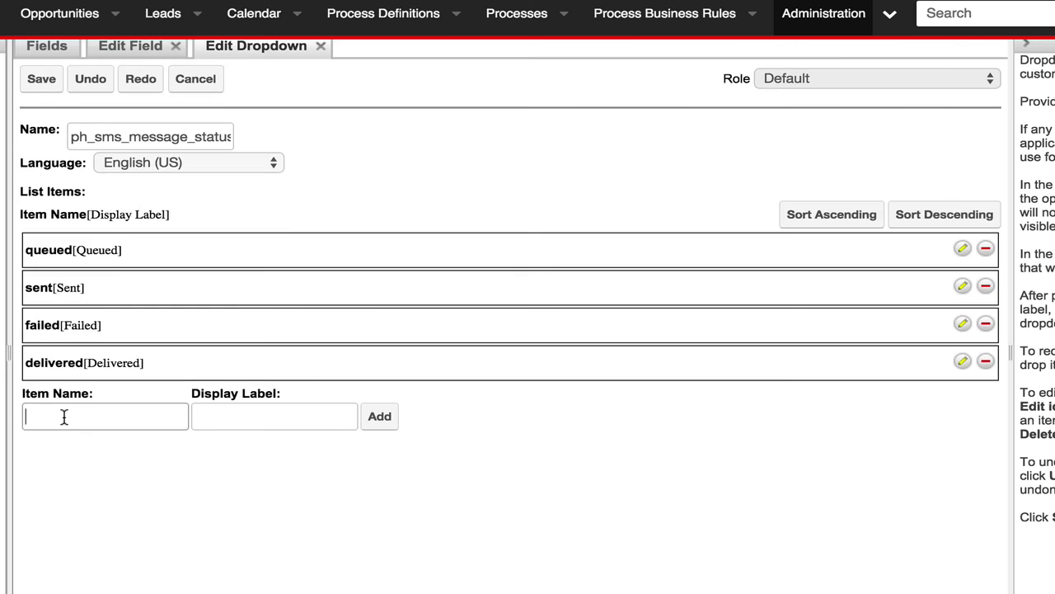
- Add a list item named undelivered with the display label Undelivered
scroll(64, 417, up, 1)
text(undelivered)
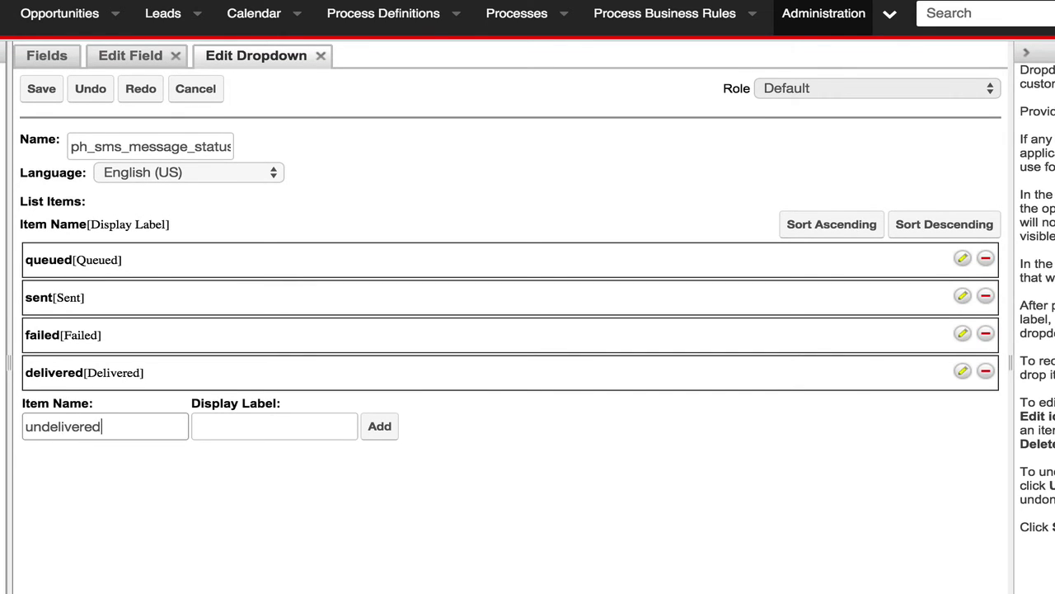
key(Tab)
text(delivered)
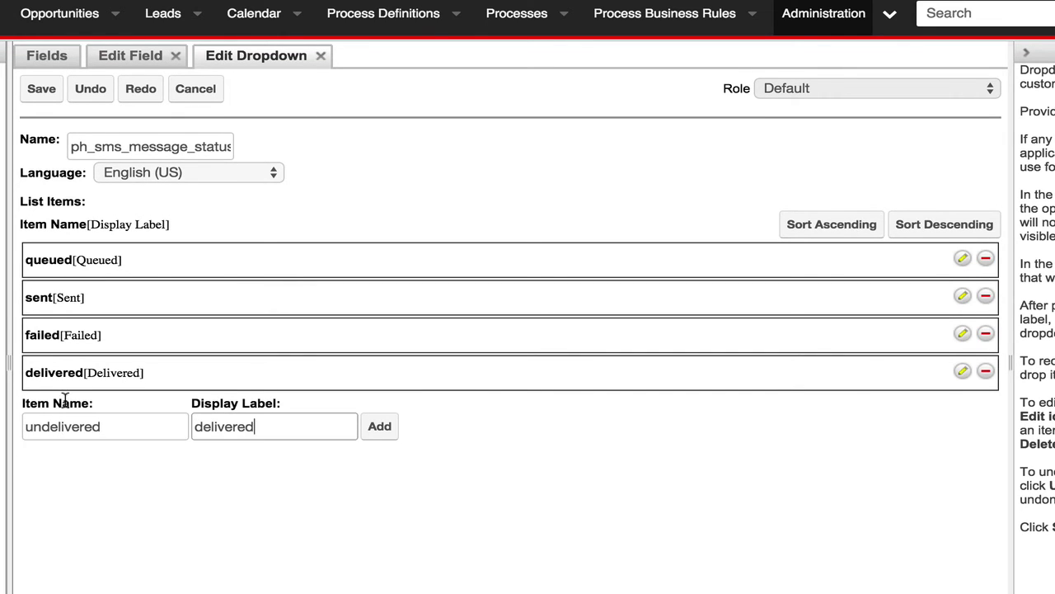
click(192, 429)
text(Un)
click(377, 426)
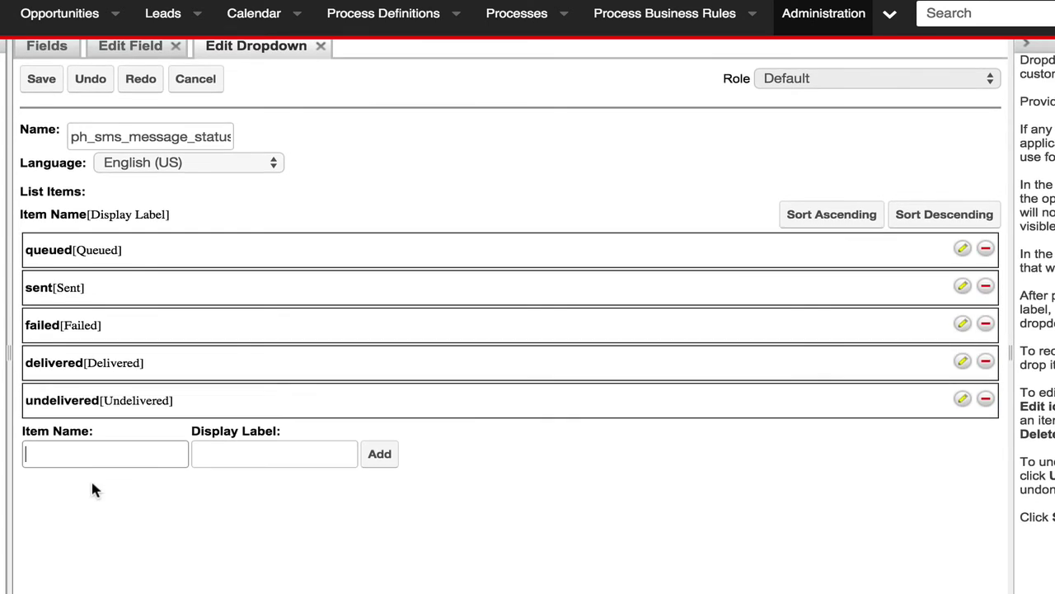
- Add a list item named rejected with the display label rejected
text(rejected)
key(Tab)
text(rejected)
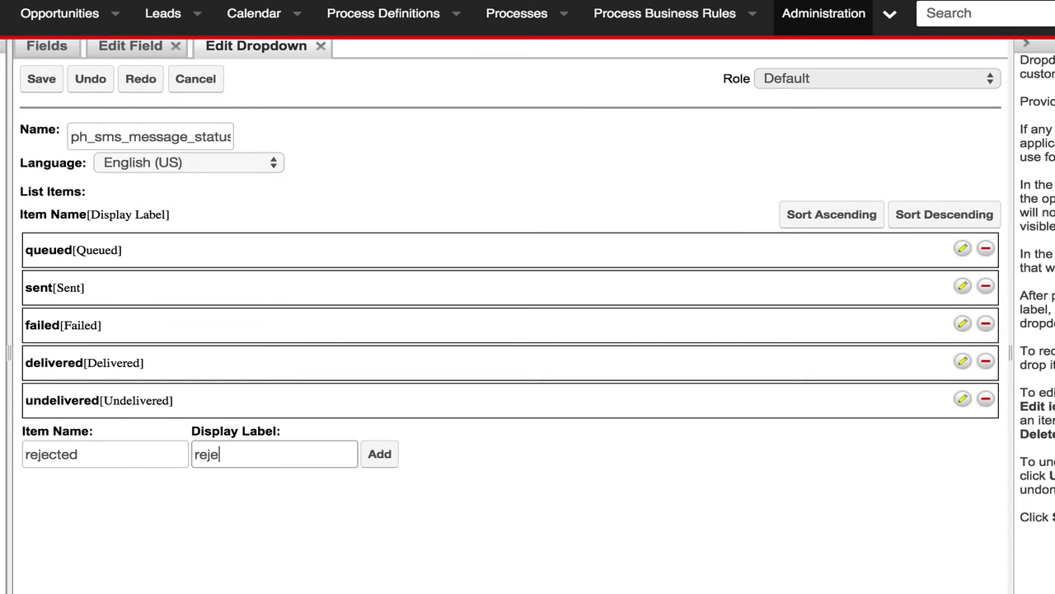
click(391, 467)
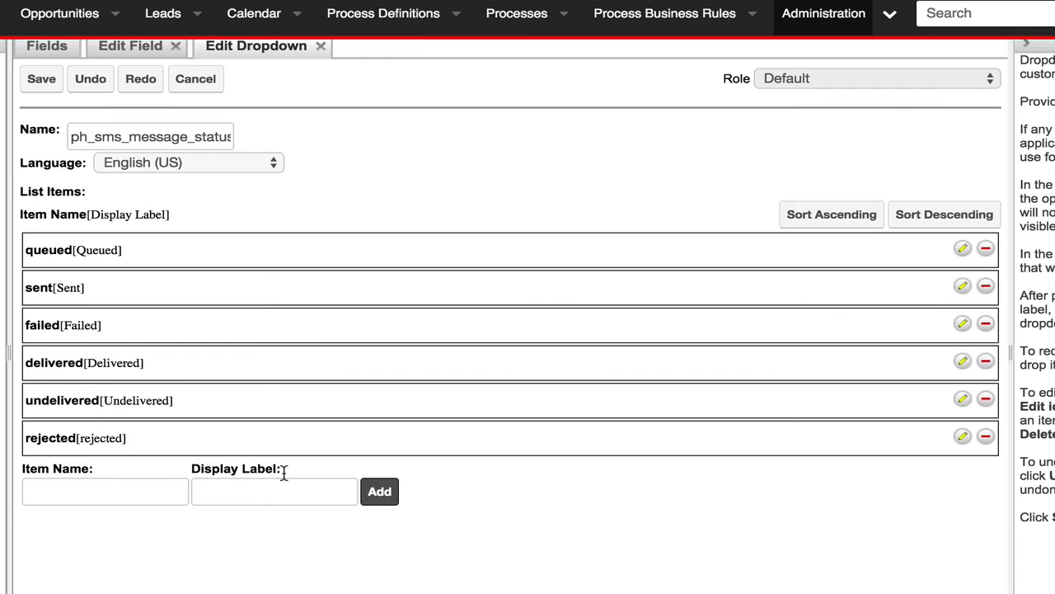
- Add a blank item, move it to the start of the list above queued, and save the dropdown list
click(383, 498)
drag(110, 473, 110, 239)
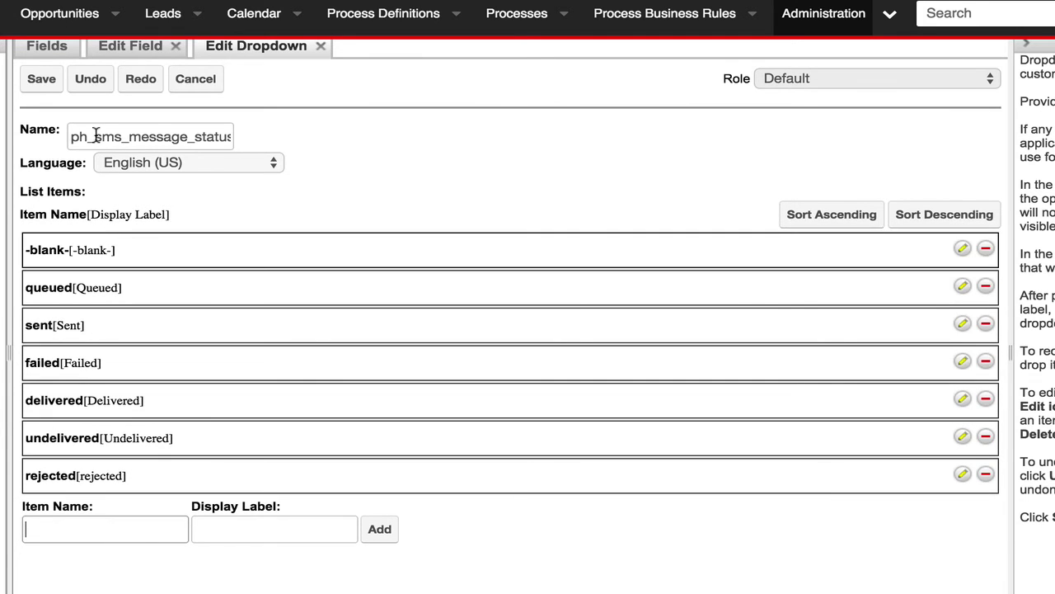
click(39, 83)
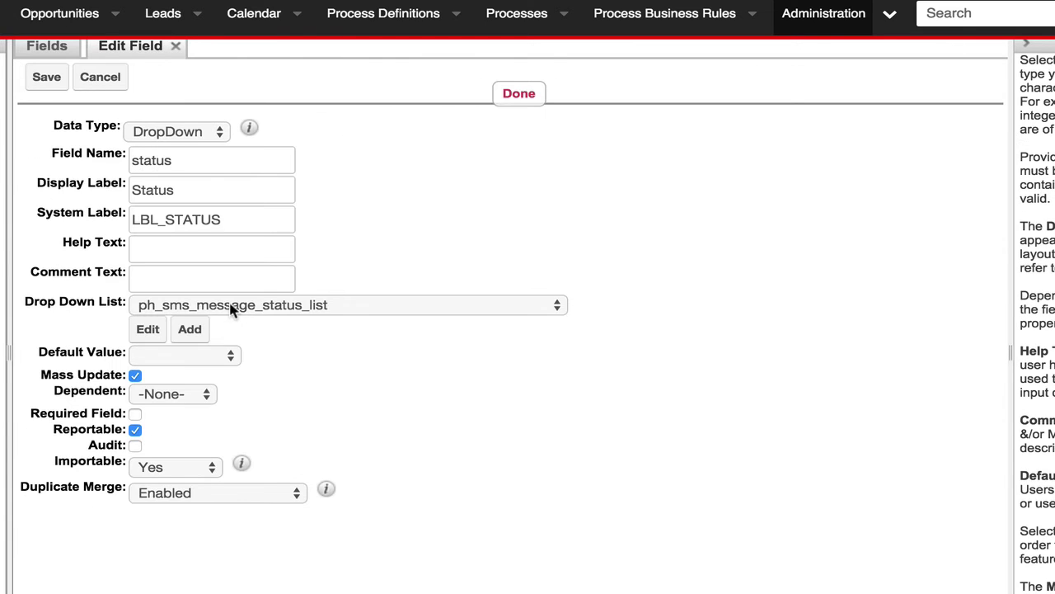
- Disable mass update and enable auditing for the status field, keeping its default value blank, and save it
click(184, 354)
click(251, 373)
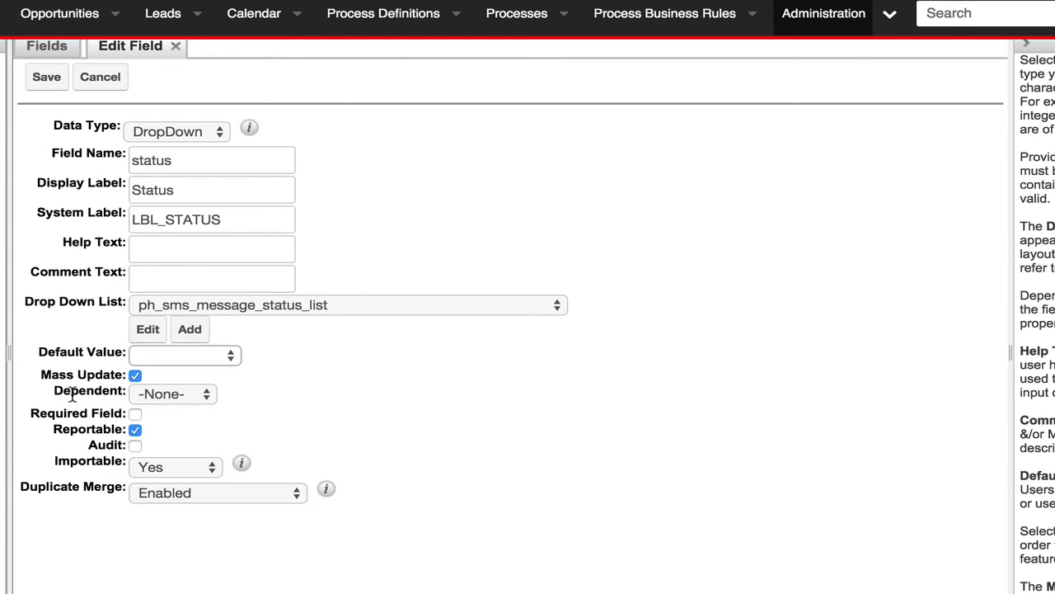
click(136, 376)
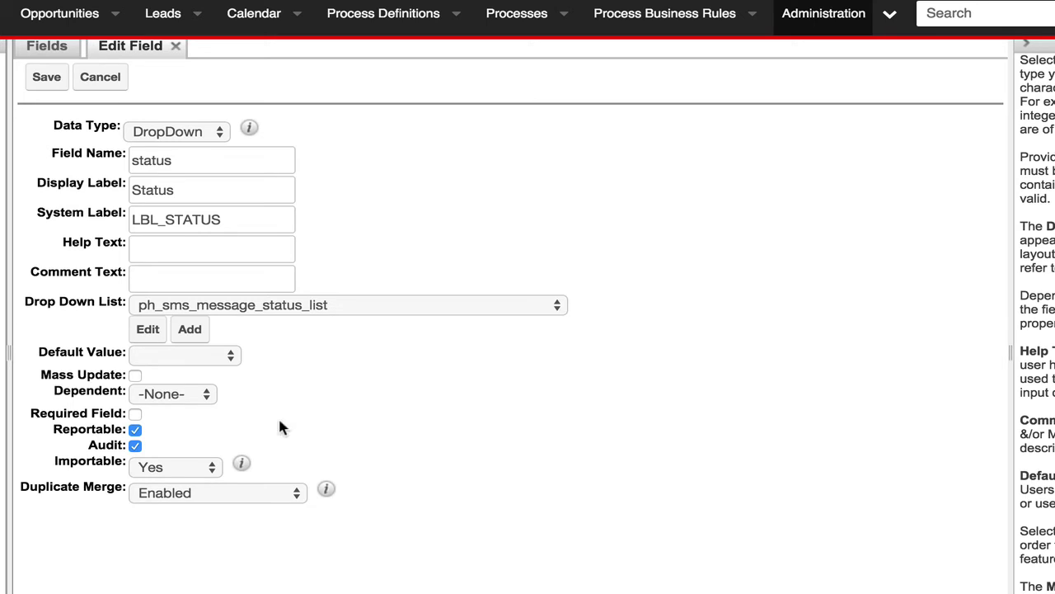
click(41, 80)
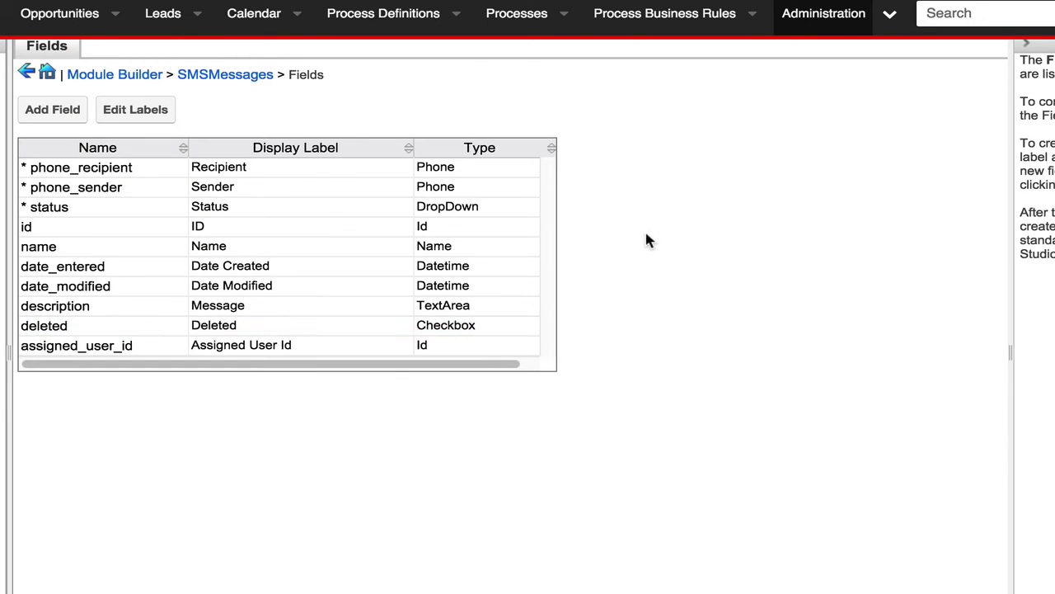
- Add a TextField-type field named uuid with the display label UUID
click(42, 110)
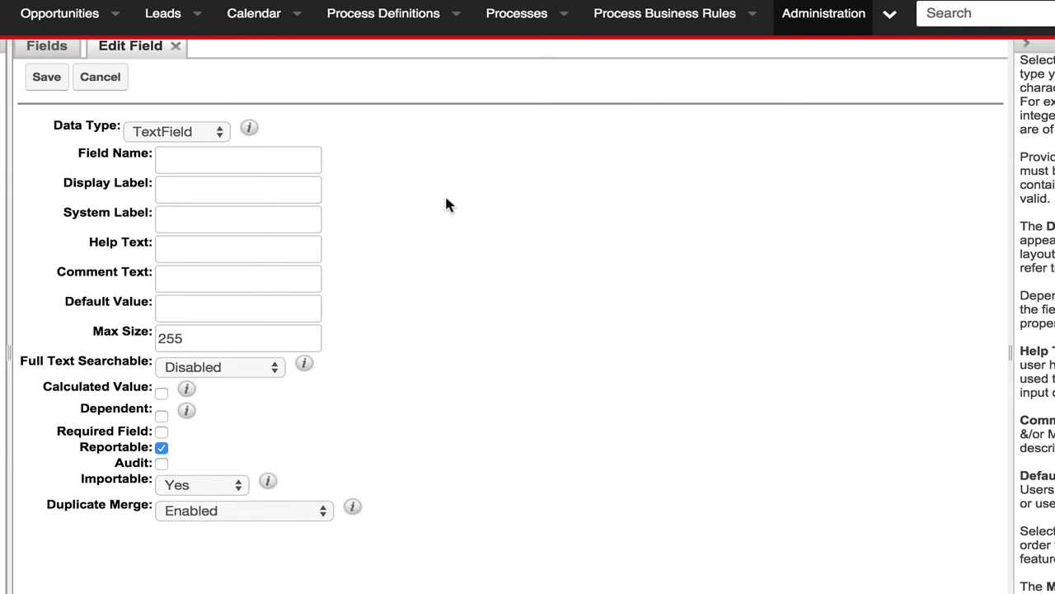
click(212, 169)
text(UUID)
key(Tab)
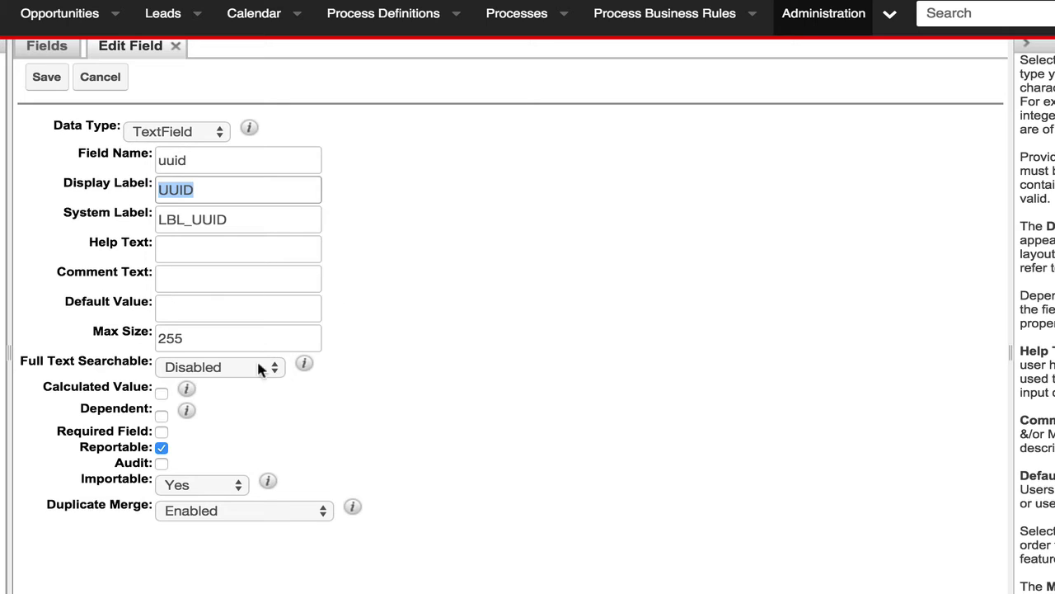
- Make the uuid field required and audited, give it the comment text "The unique ID for the message", and save it
click(161, 431)
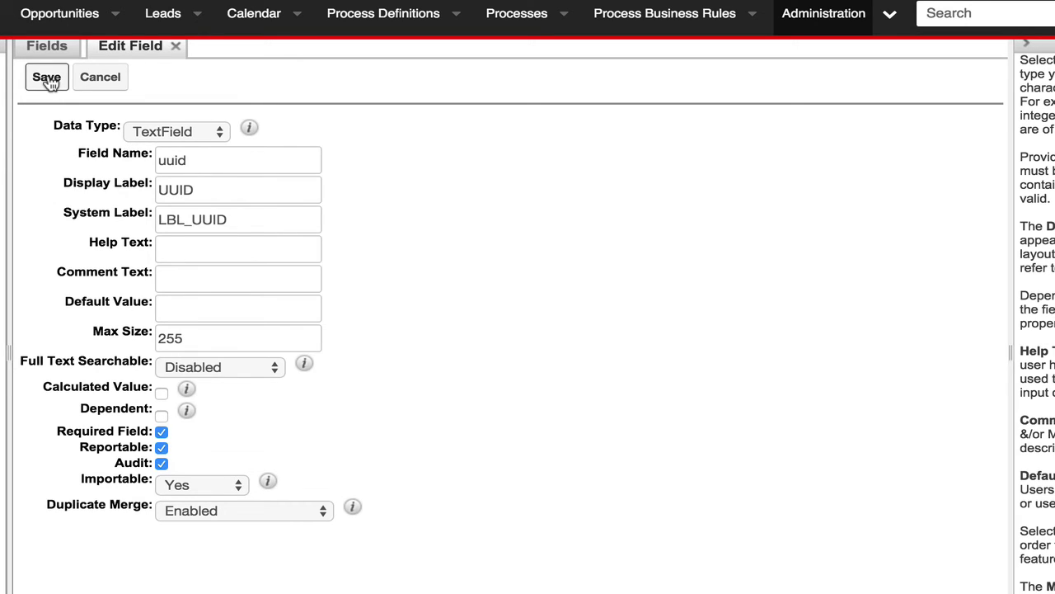
click(192, 281)
text(Th)
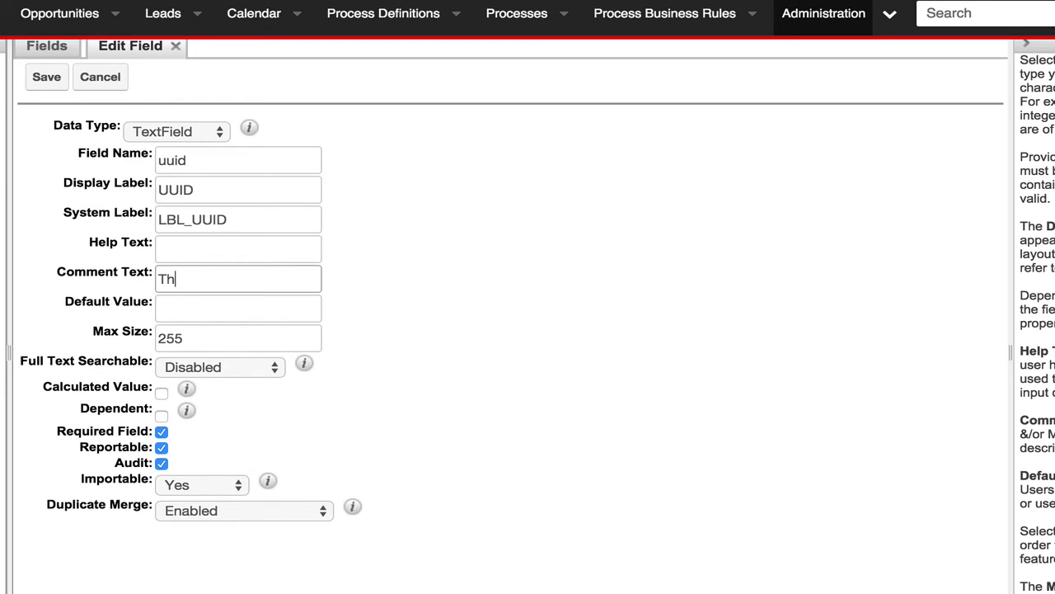
text(e unique ID for the message)
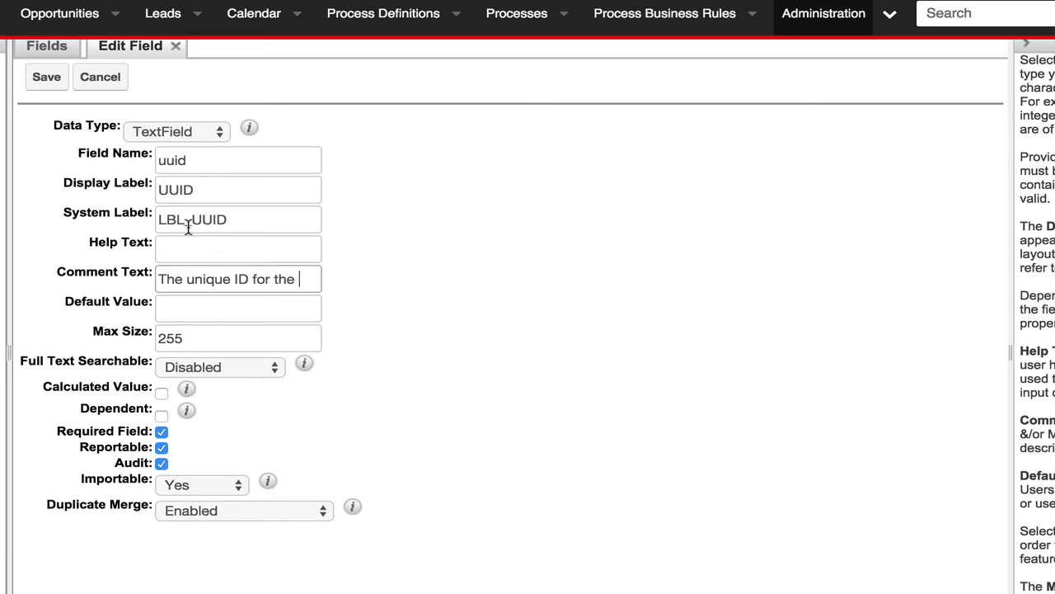
click(35, 80)
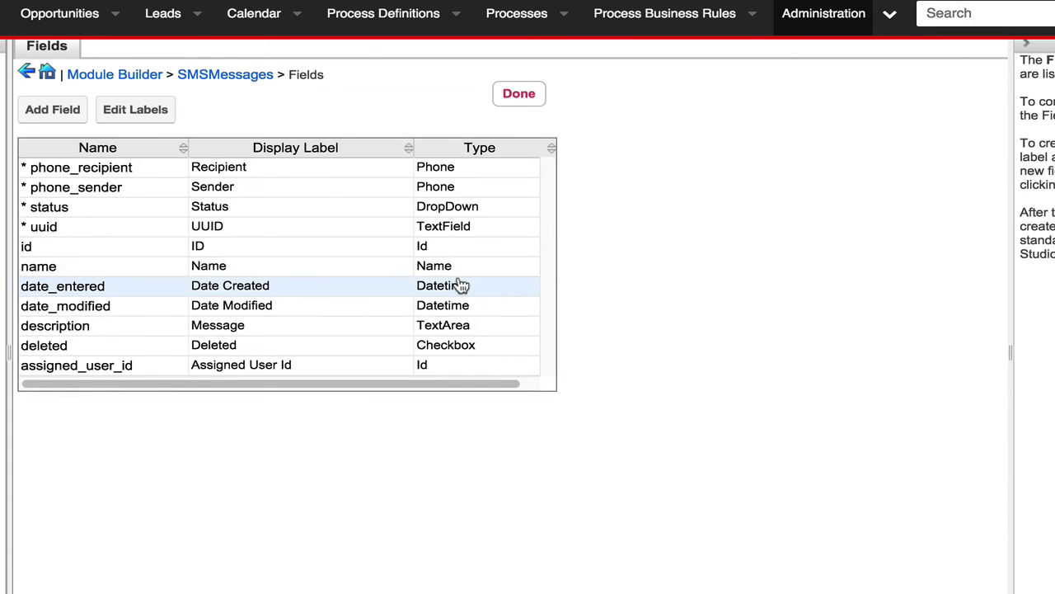
- Add a DropDown-type field named direction with the display label Direction
click(63, 114)
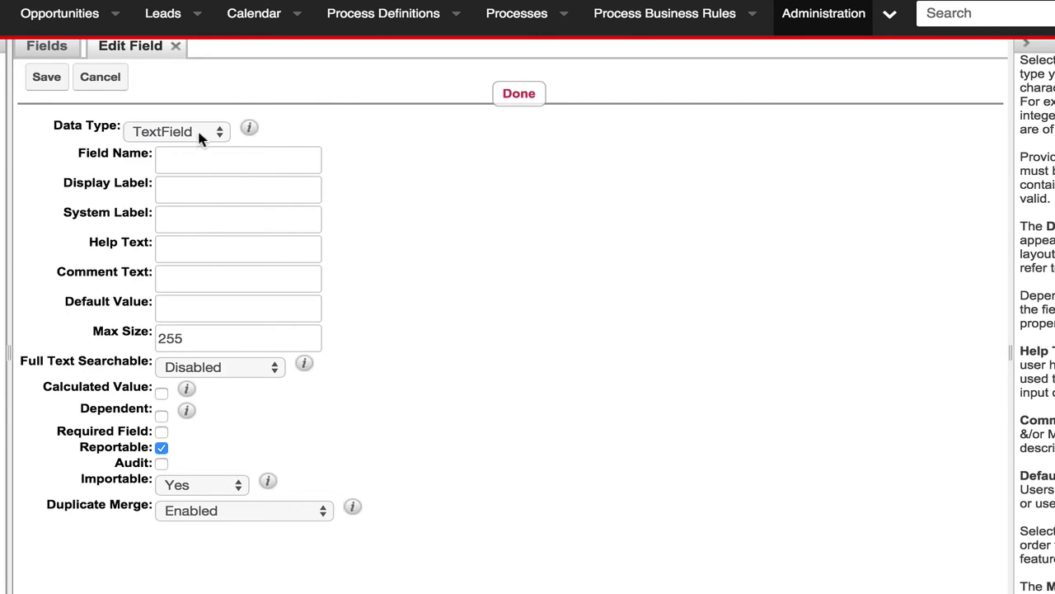
click(197, 127)
scroll(173, 149, up, 3)
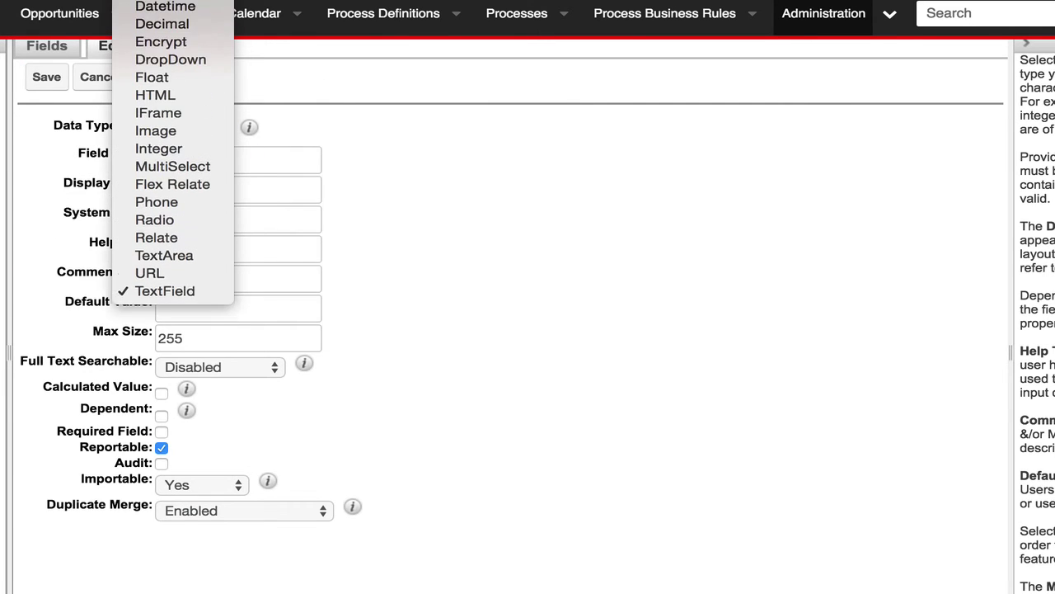
click(171, 60)
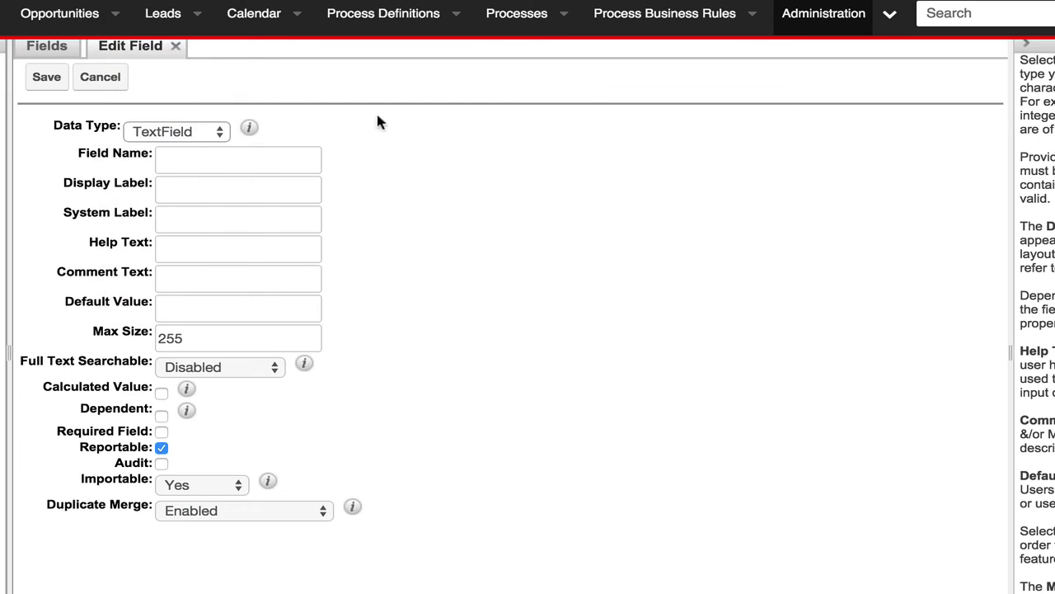
click(201, 160)
text(directo)
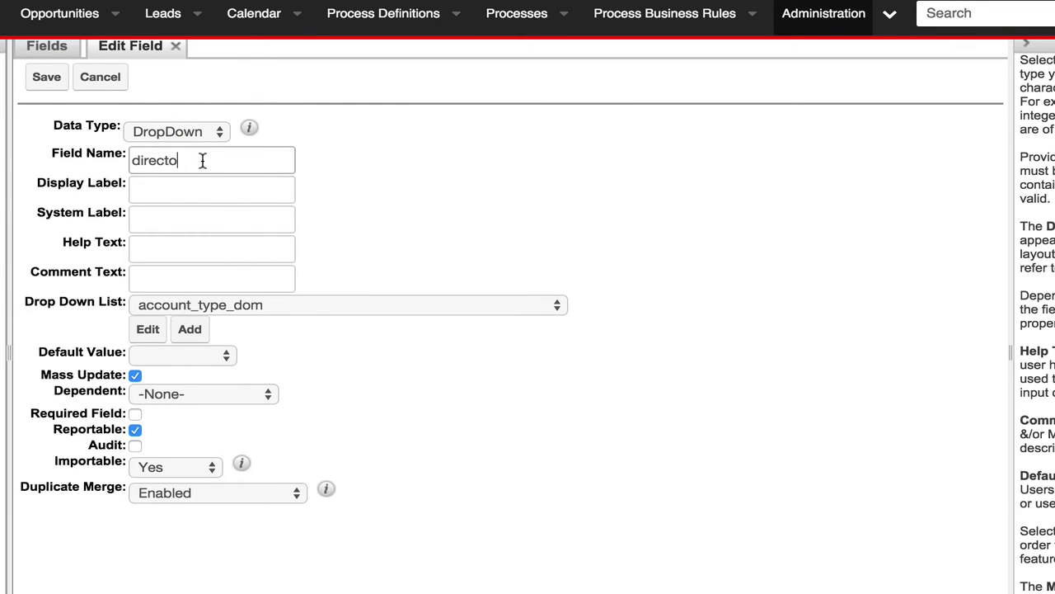
key(BackSpace)
text(ion)
key(Tab)
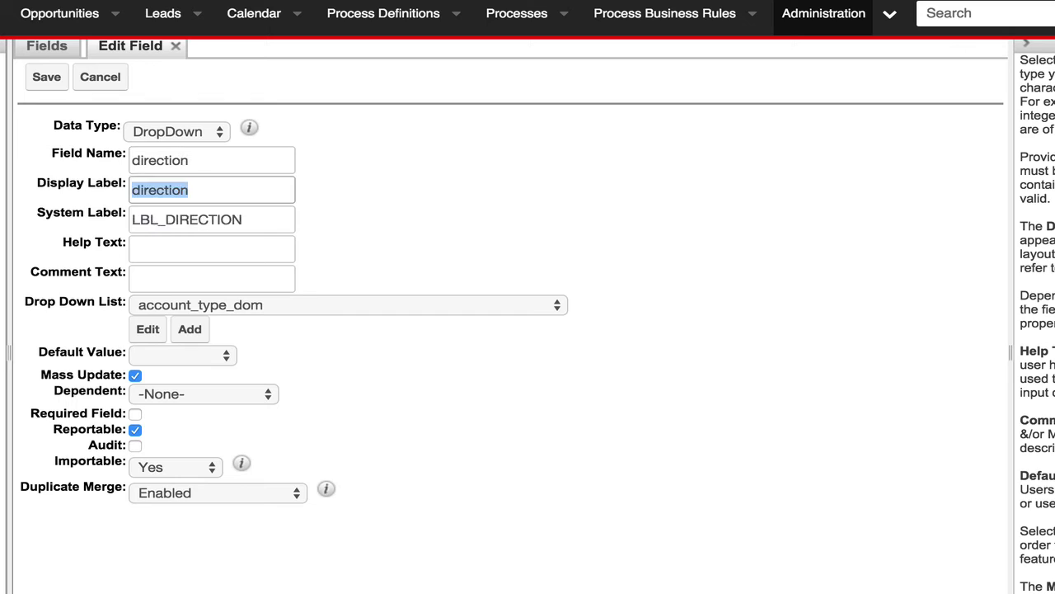
text(Direction)
key(Tab)
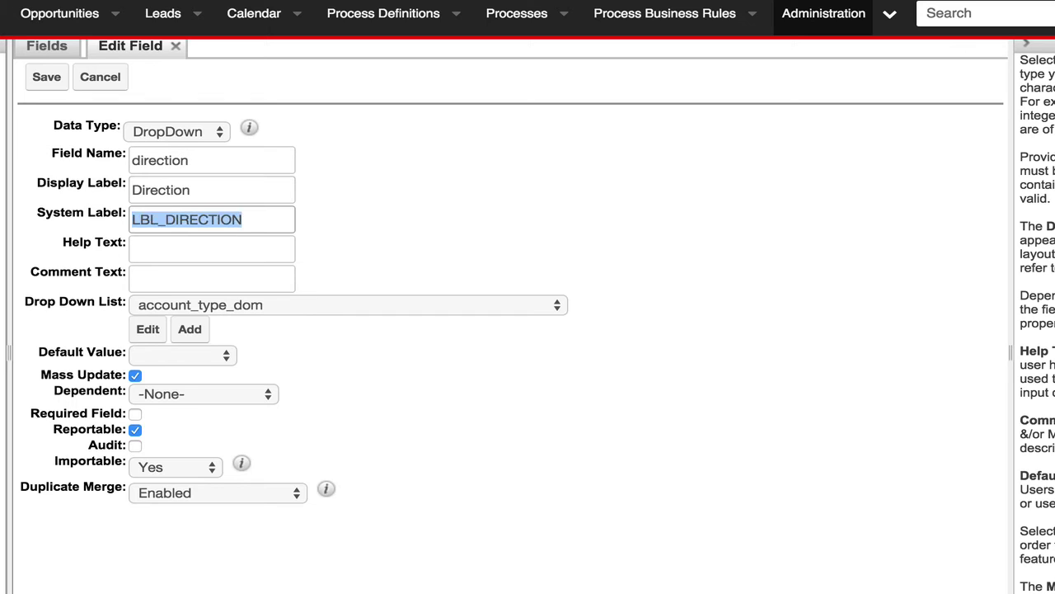
- Create a new dropdown list named ph_sms_message_direction_list for the direction field
click(189, 329)
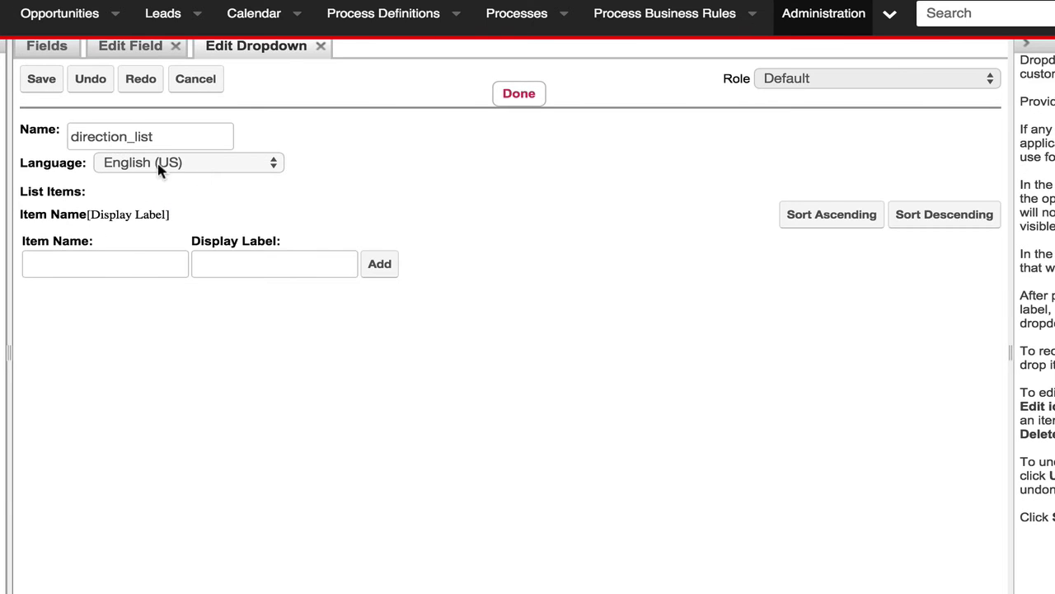
click(69, 137)
text(ph)
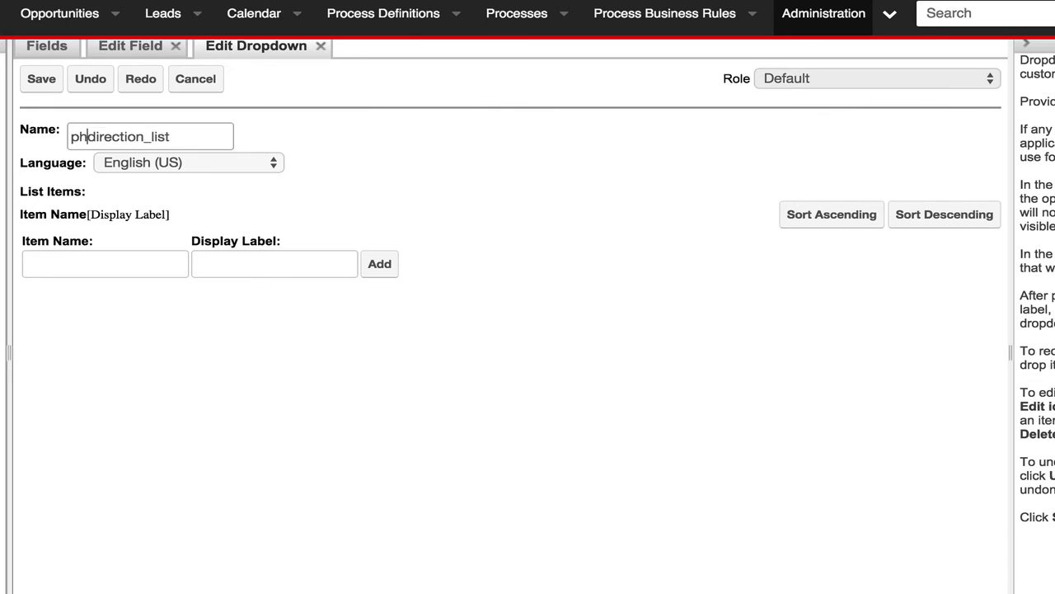
text(_sms_me)
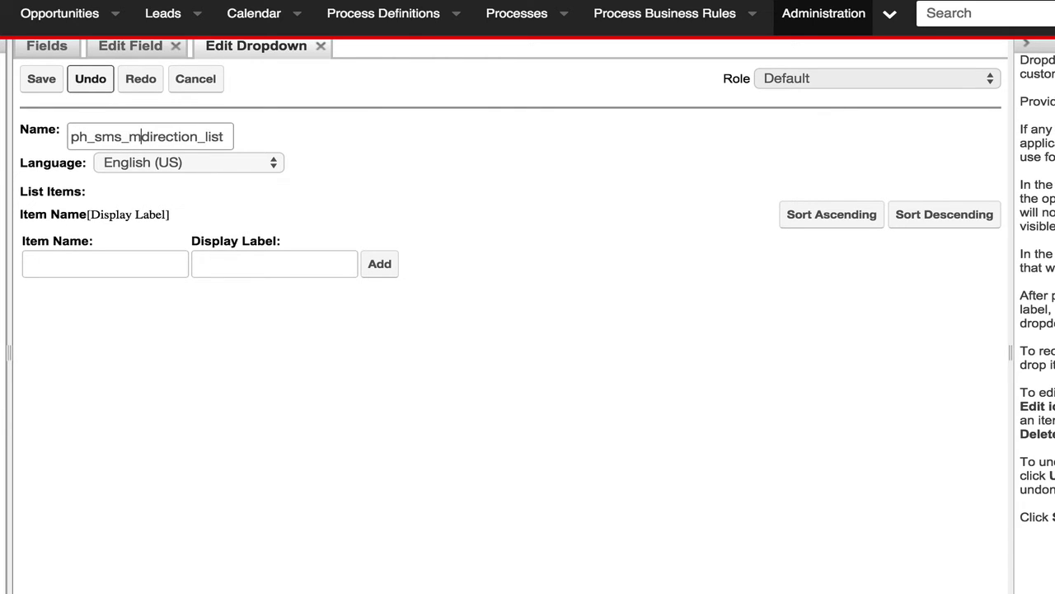
text(ssage_)
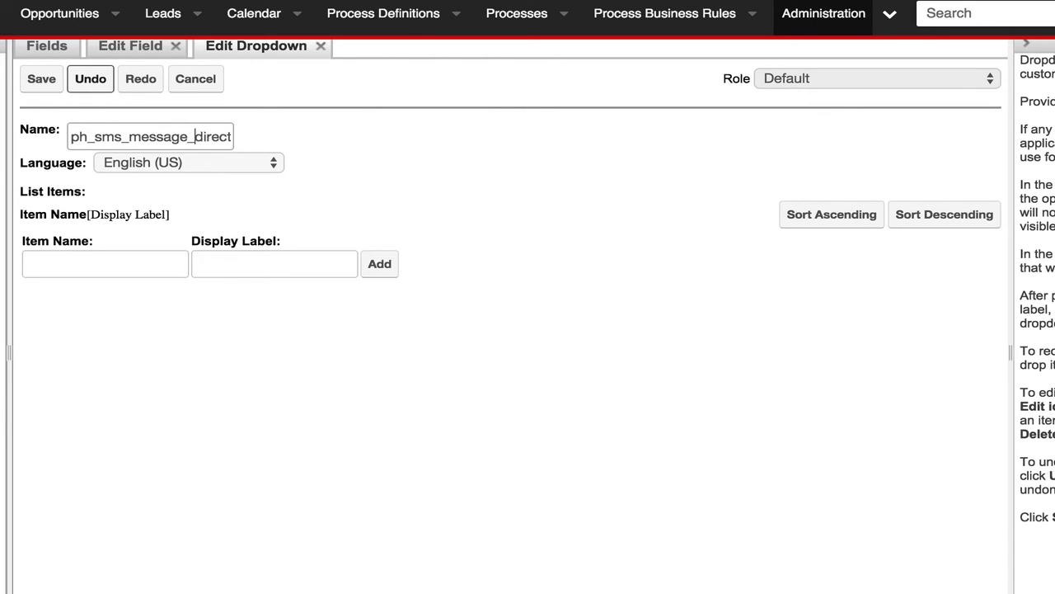
- Add an item named outbound with the display label Outbound to the direction list
click(128, 263)
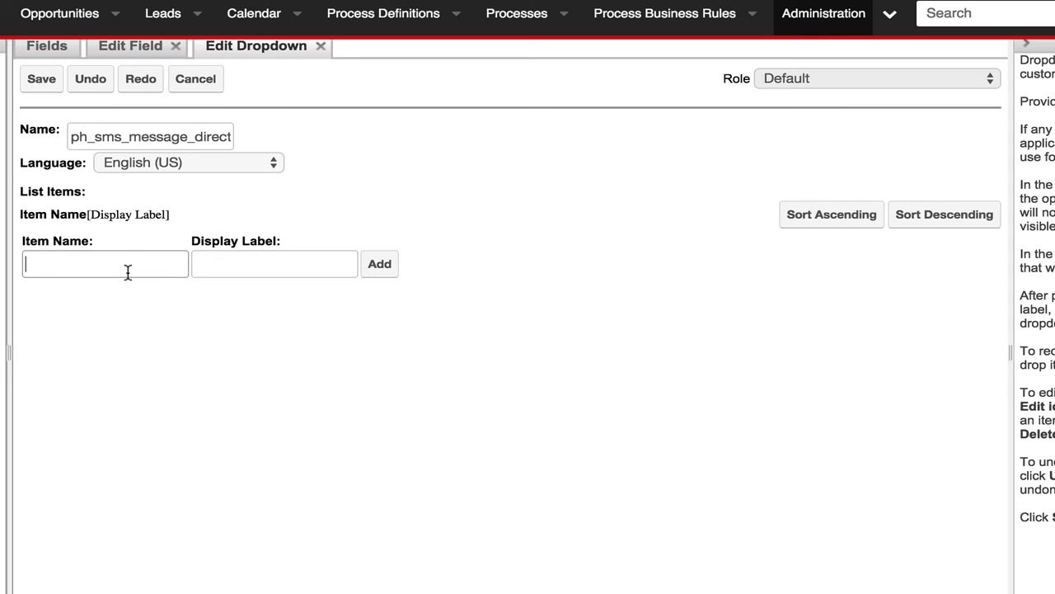
text(outbound)
key(Tab)
text(Out)
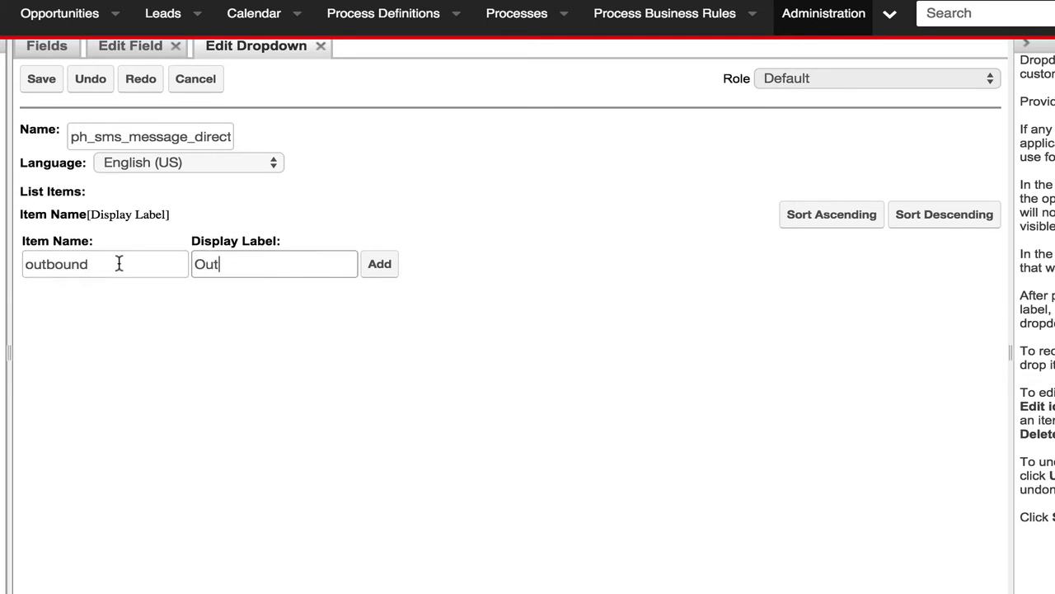
text(bound)
click(380, 265)
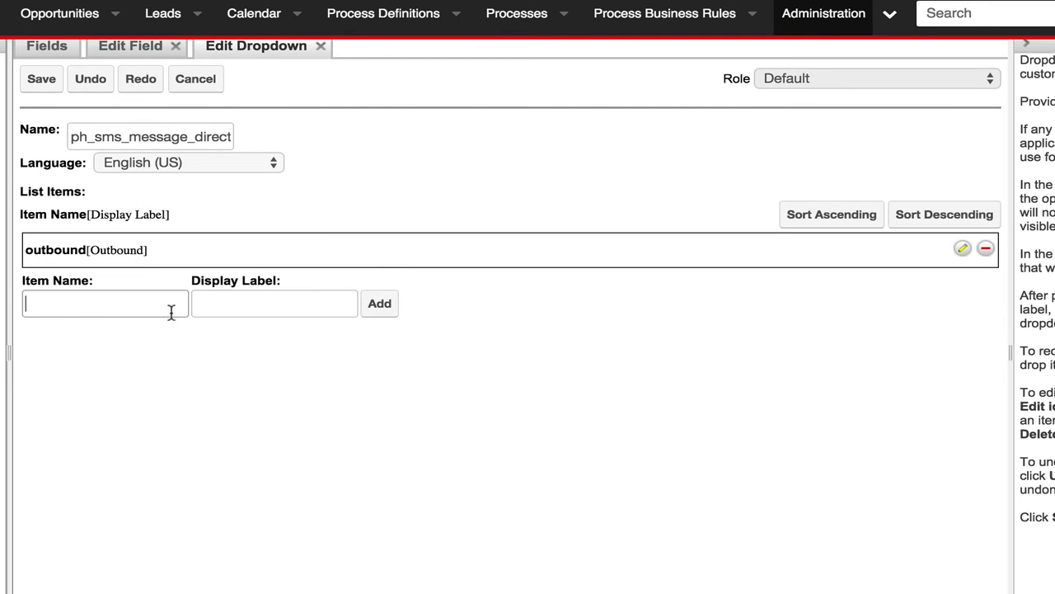
text(inbound)
key(Tab)
text(Inbound)
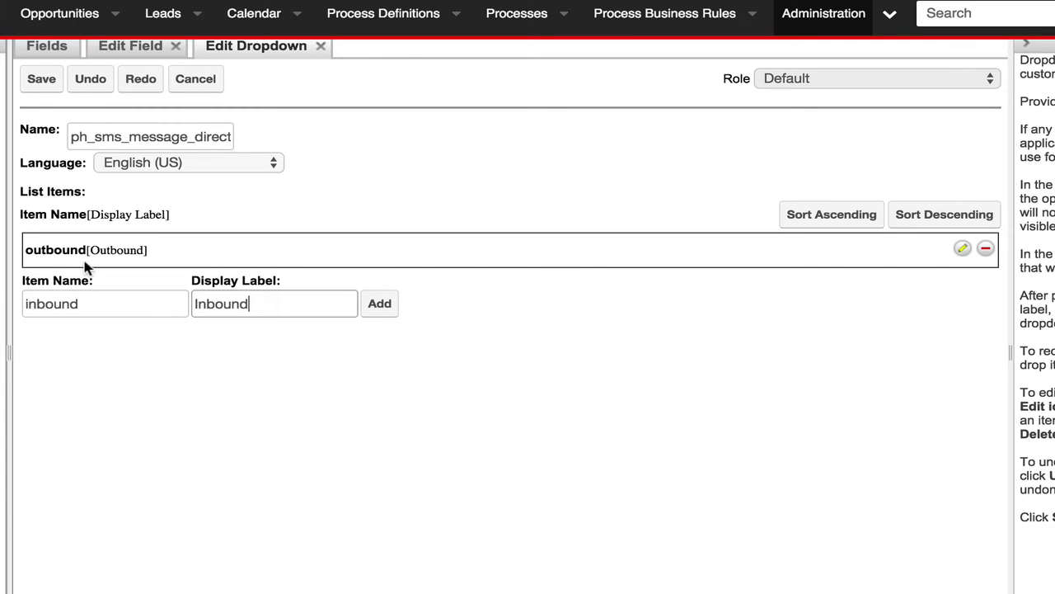
key(BackSpace)
key(BackSpace)
key(BackSpace)
key(BackSpace)
key(BackSpace)
key(BackSpace)
text(R)
key(BackSpace)
key(shift+Tab)
- Add an item named received with the display label Received to the direction list
text(received)
key(Tab)
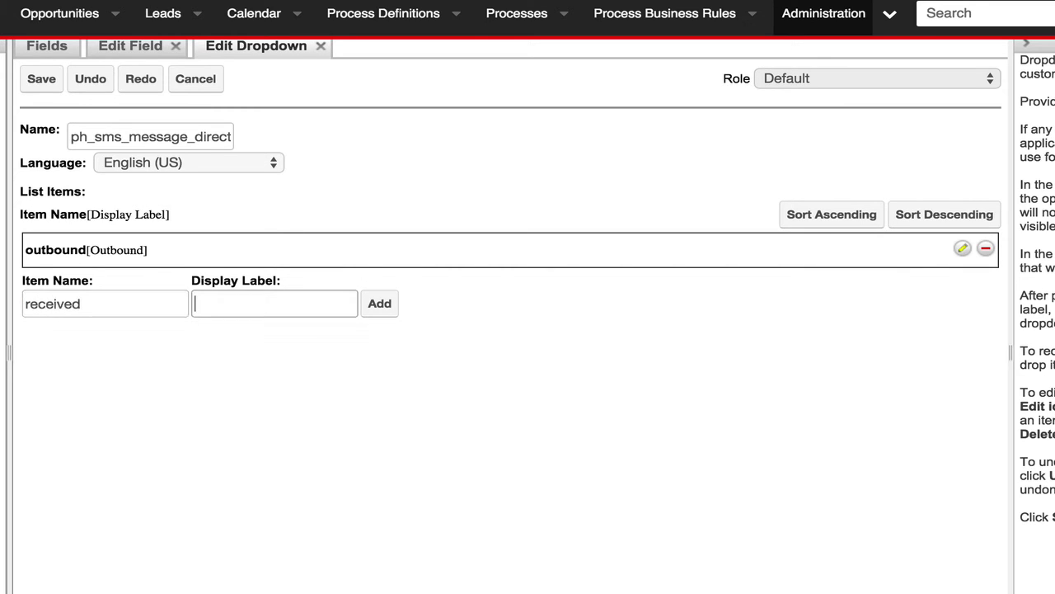
text(Received)
click(376, 304)
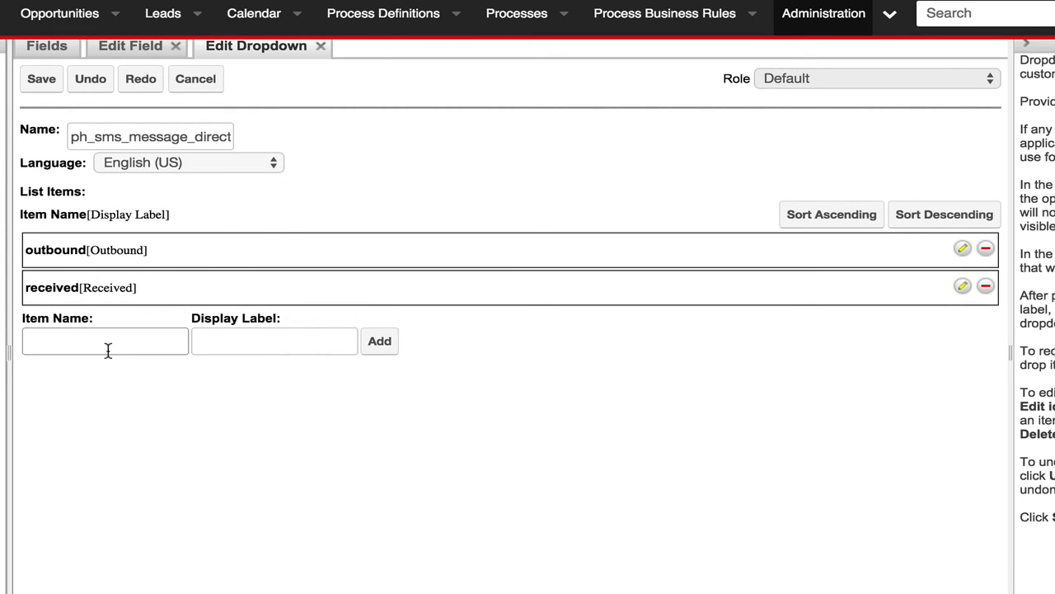
- Add an item named sending with the display label Sent and move it to the start of the direction list
text(sending)
key(Tab)
text(Sendi)
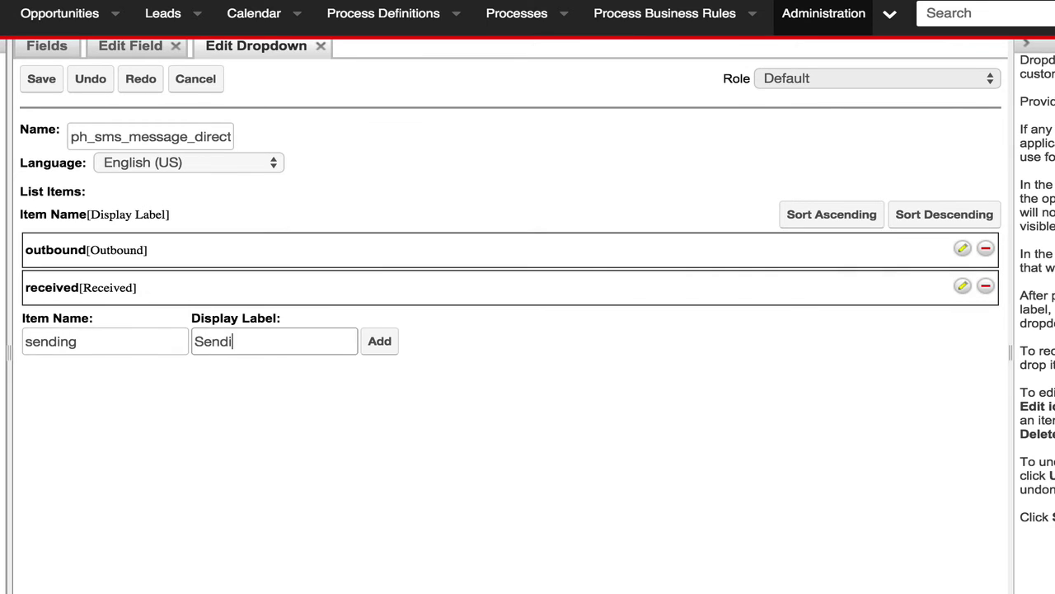
key(BackSpace)
key(BackSpace)
key(BackSpace)
text(nt)
click(375, 341)
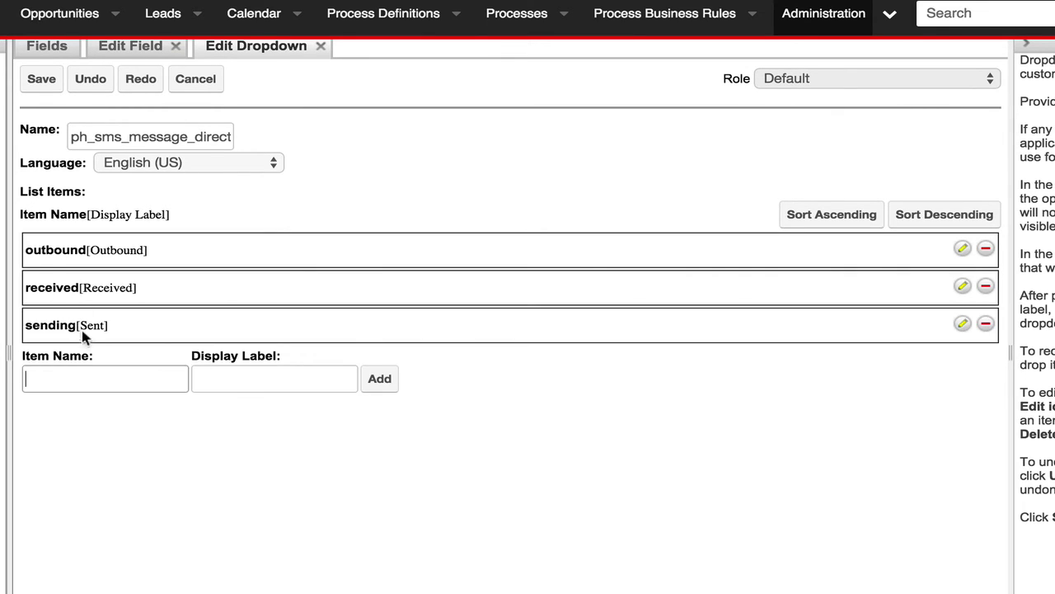
drag(80, 330, 83, 244)
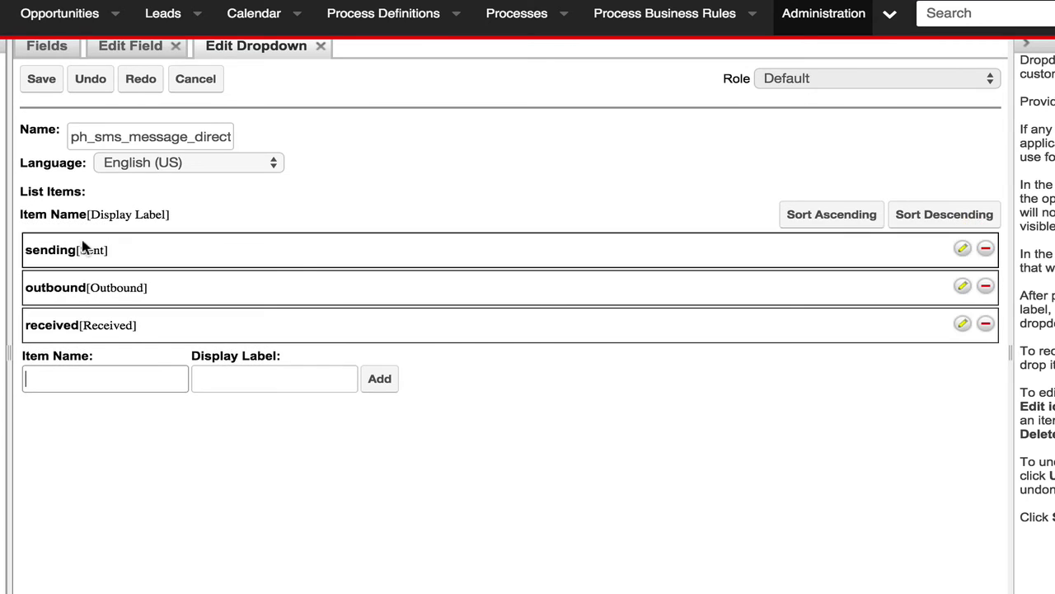
- Remove the outbound item from the direction list and save the dropdown list
click(985, 285)
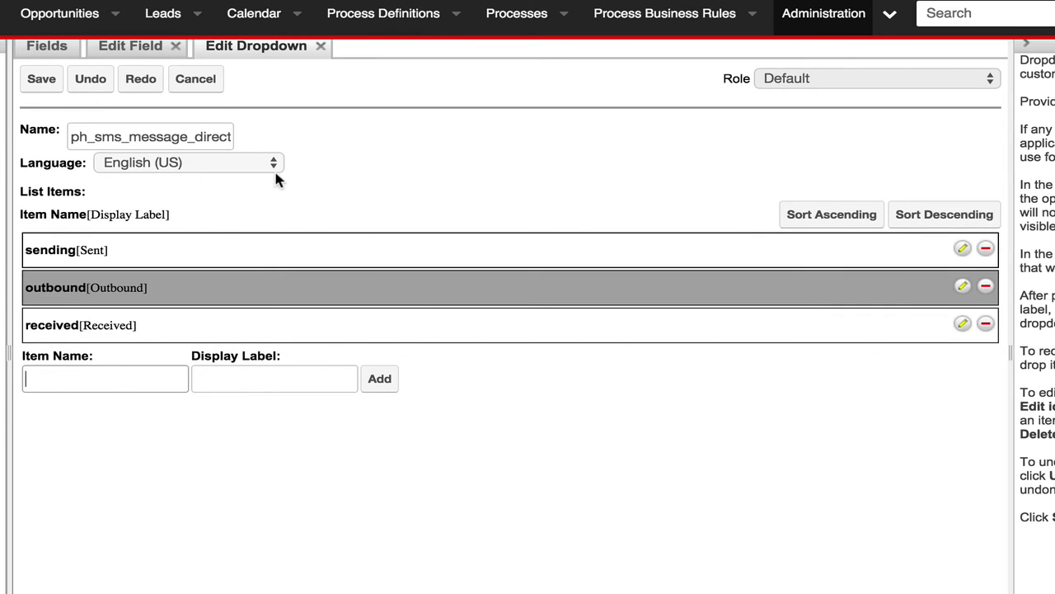
click(39, 80)
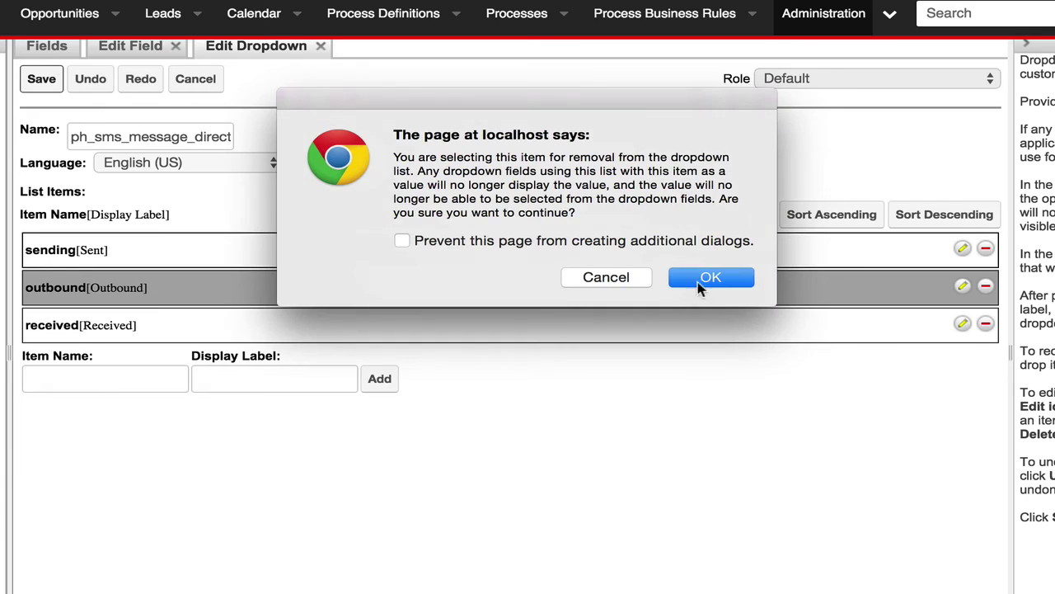
click(701, 281)
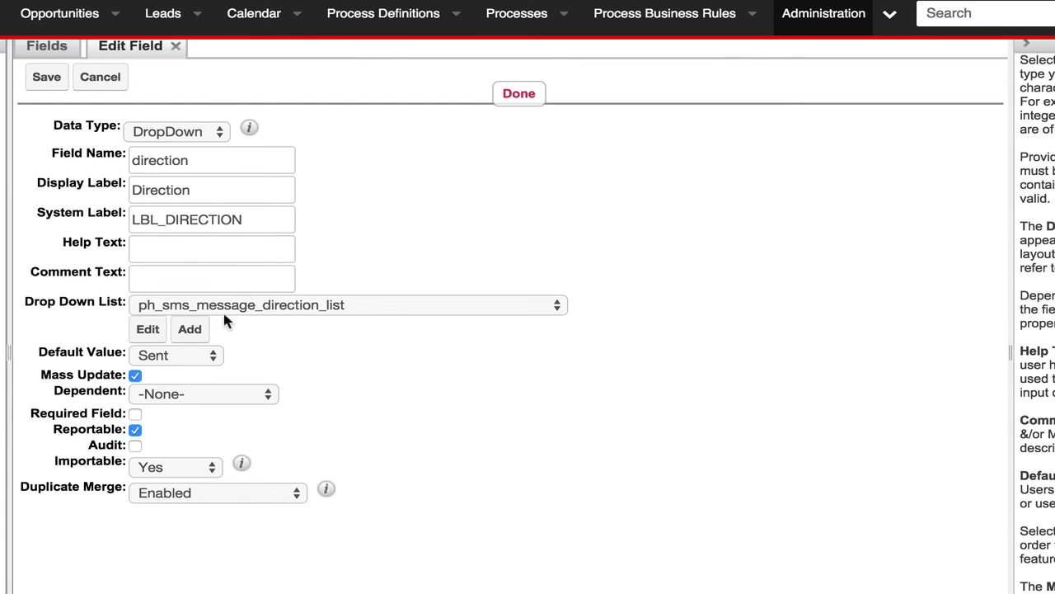
- Make the direction field required and audited, keeping Sent as its default value, and save it
click(178, 355)
click(262, 353)
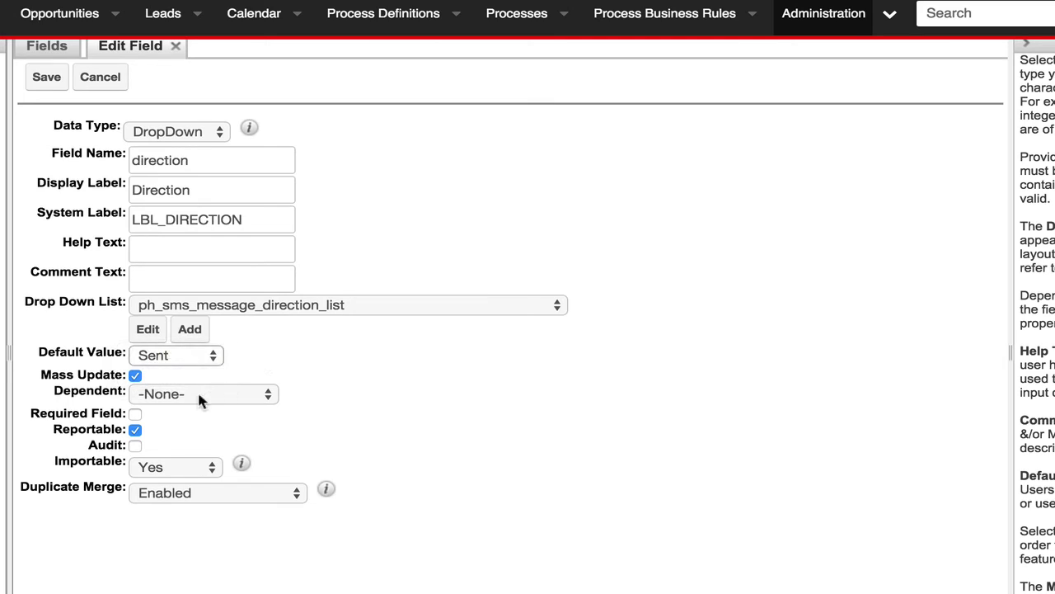
click(143, 413)
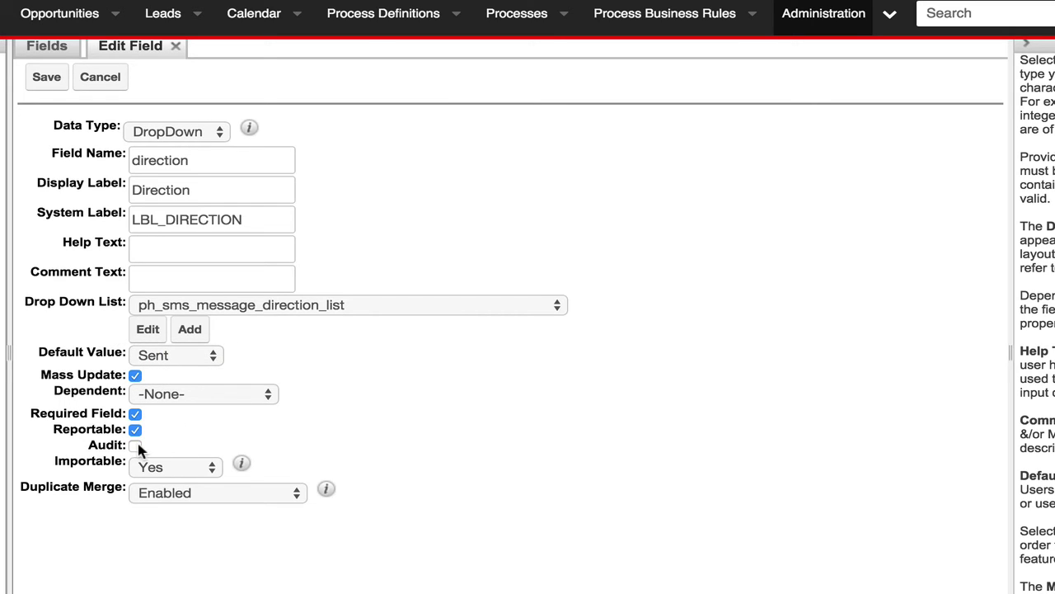
click(137, 446)
click(45, 83)
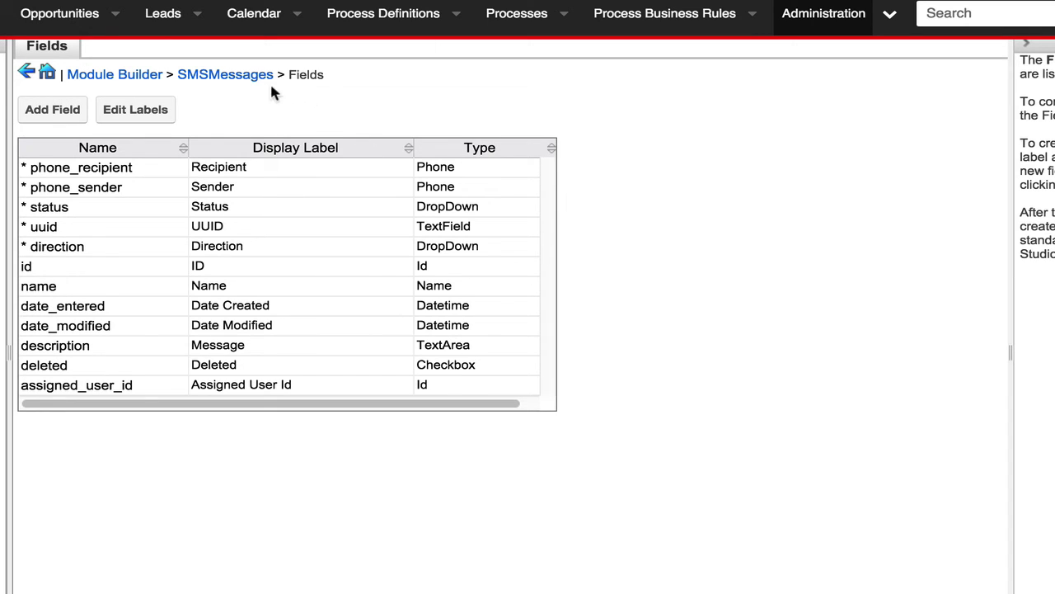
- Check the existing relationships of the SMSMessages module and return to the module's main page
click(238, 75)
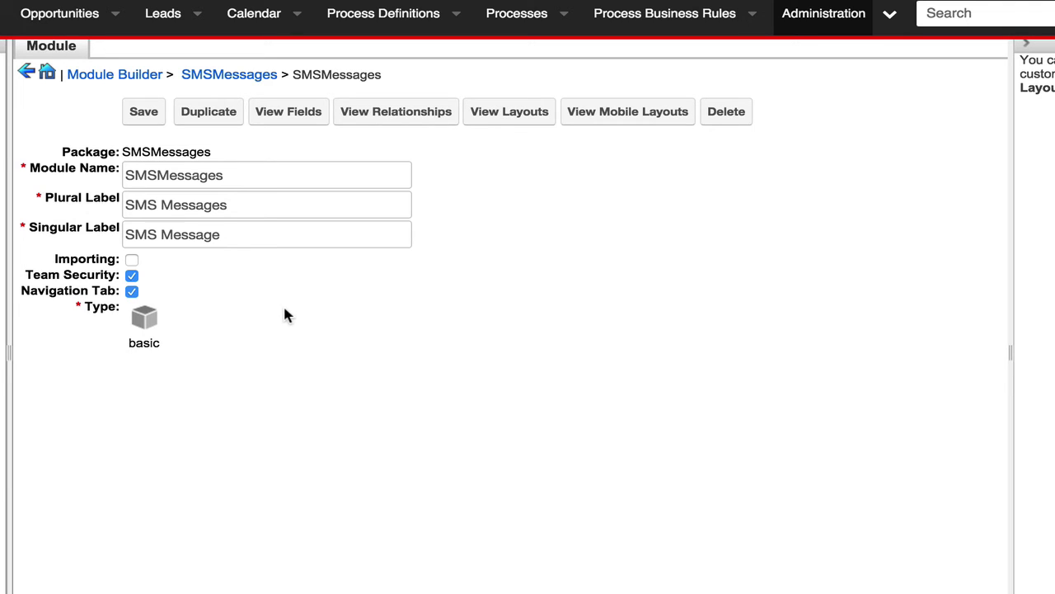
click(391, 121)
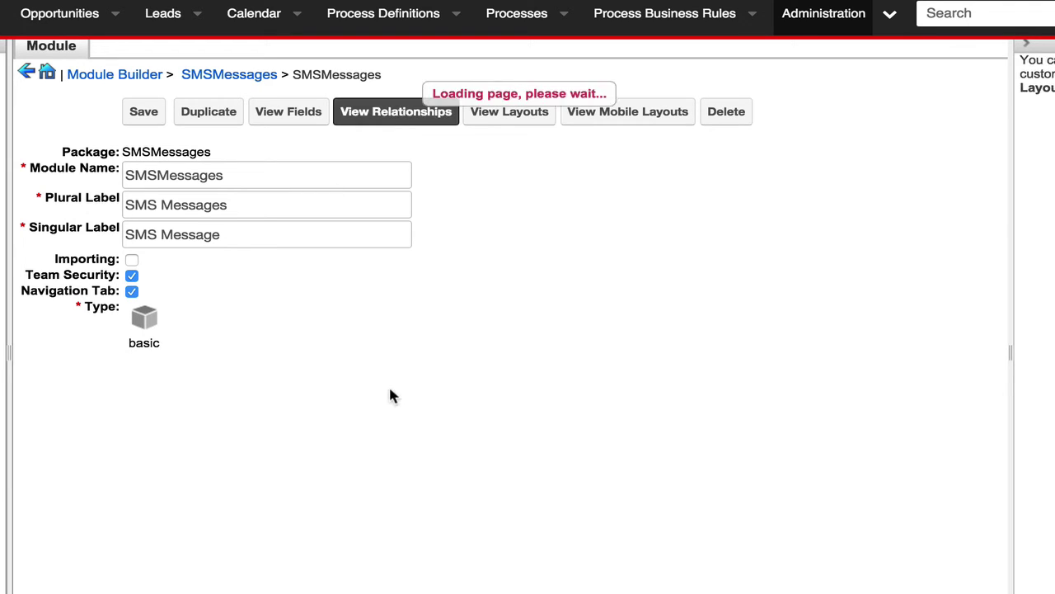
click(219, 76)
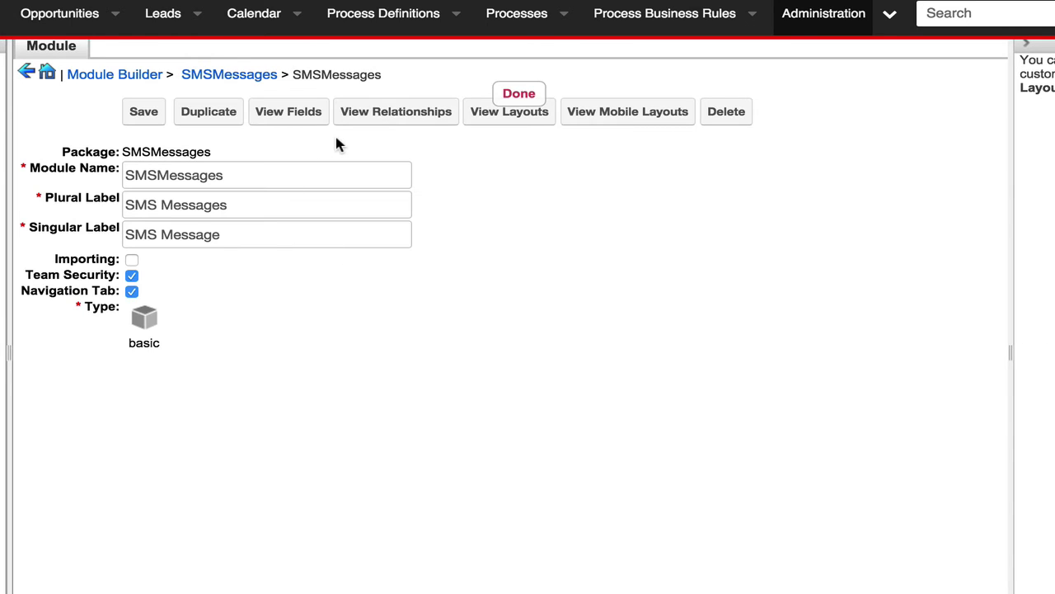
click(408, 121)
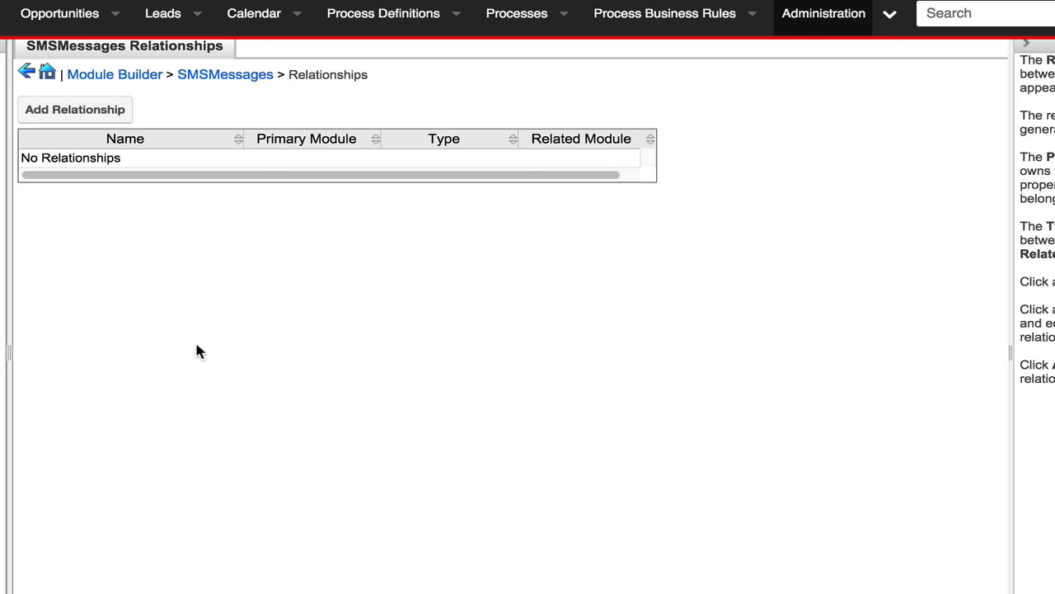
click(226, 77)
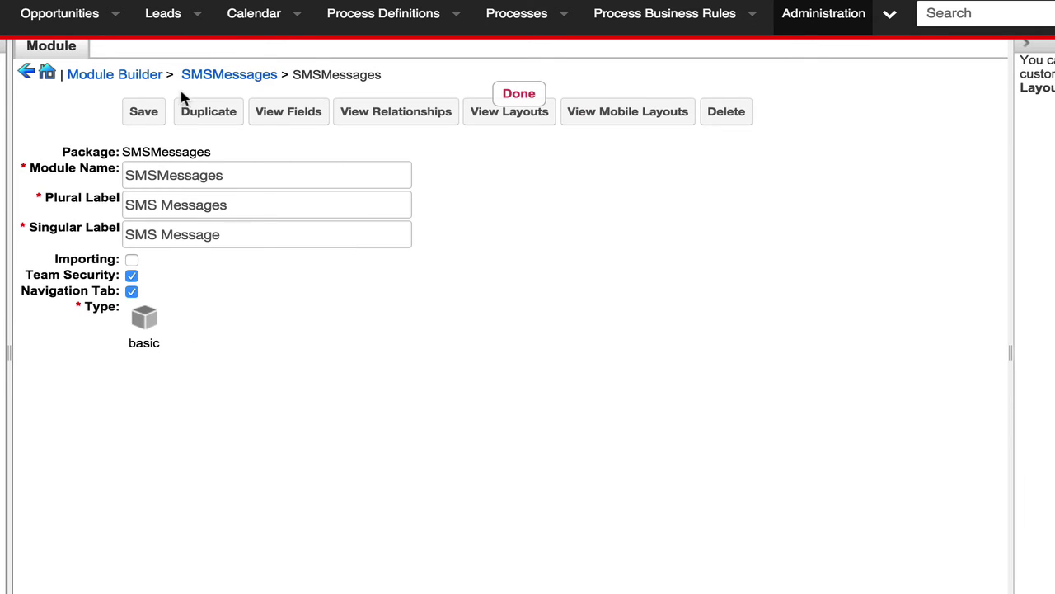
click(310, 120)
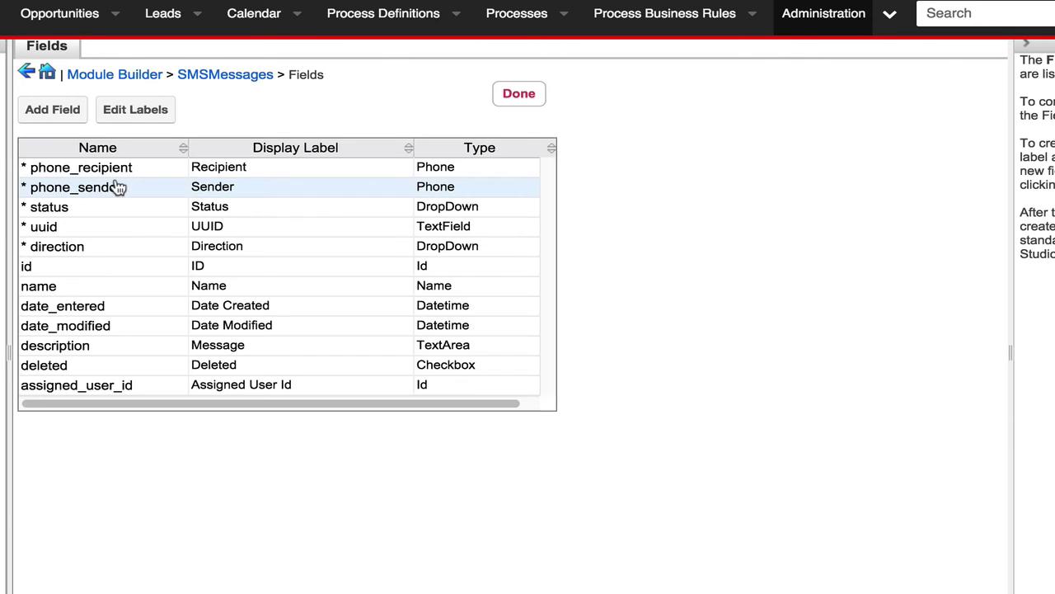
click(52, 110)
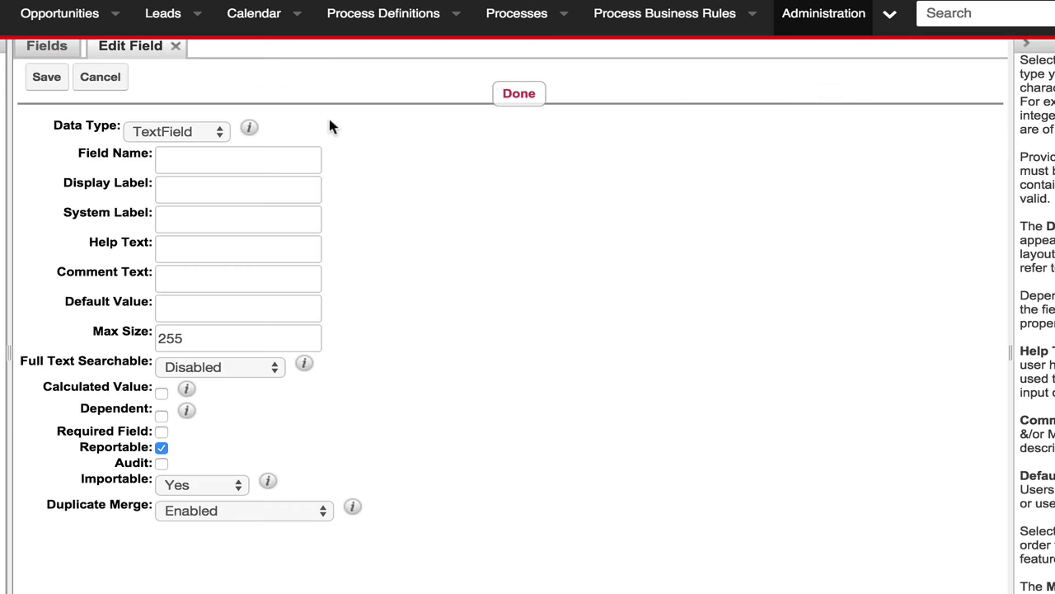
click(195, 131)
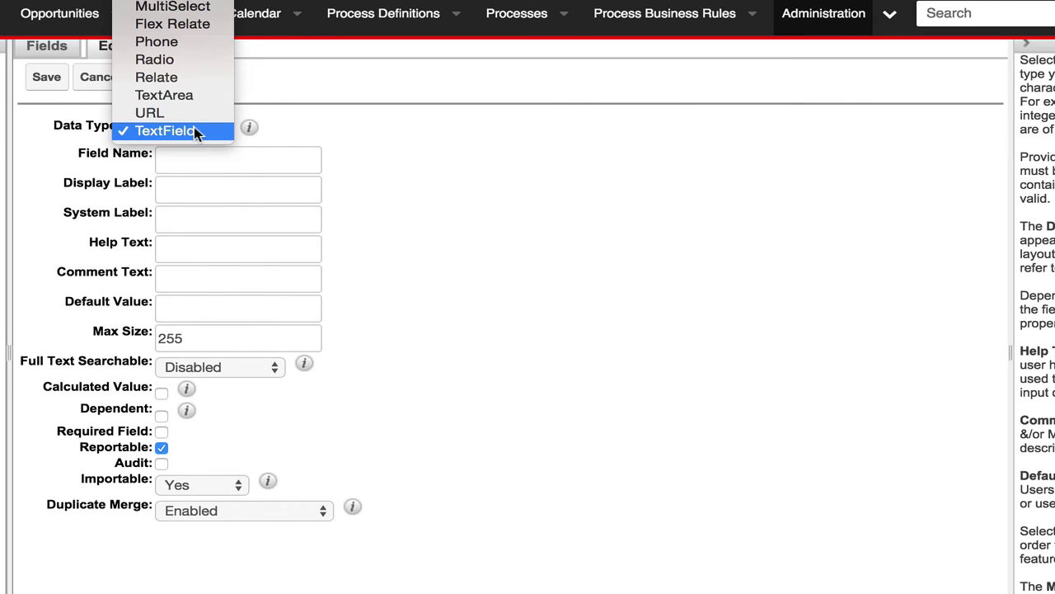
click(171, 64)
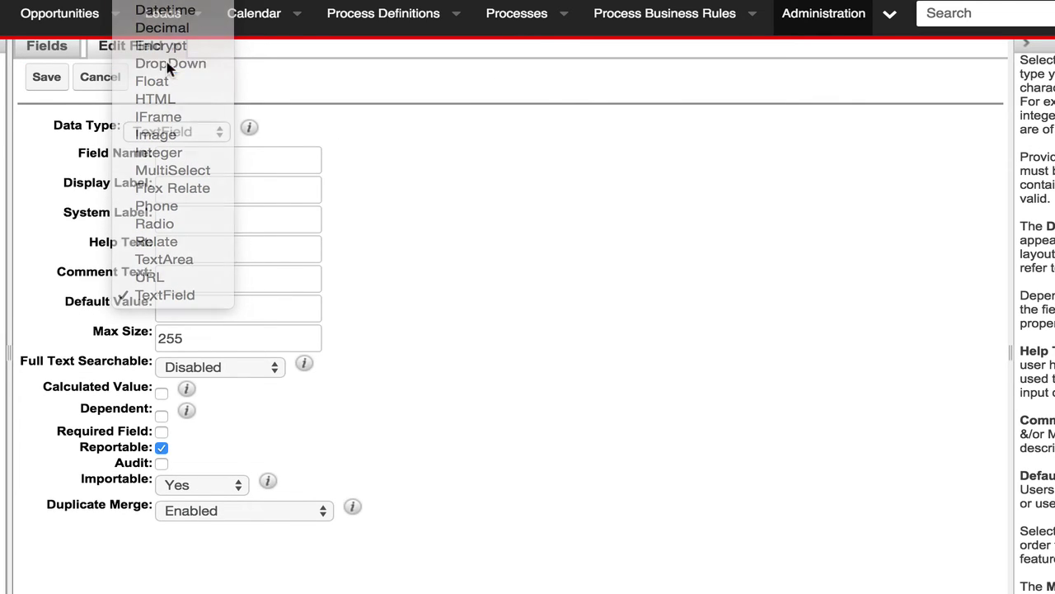
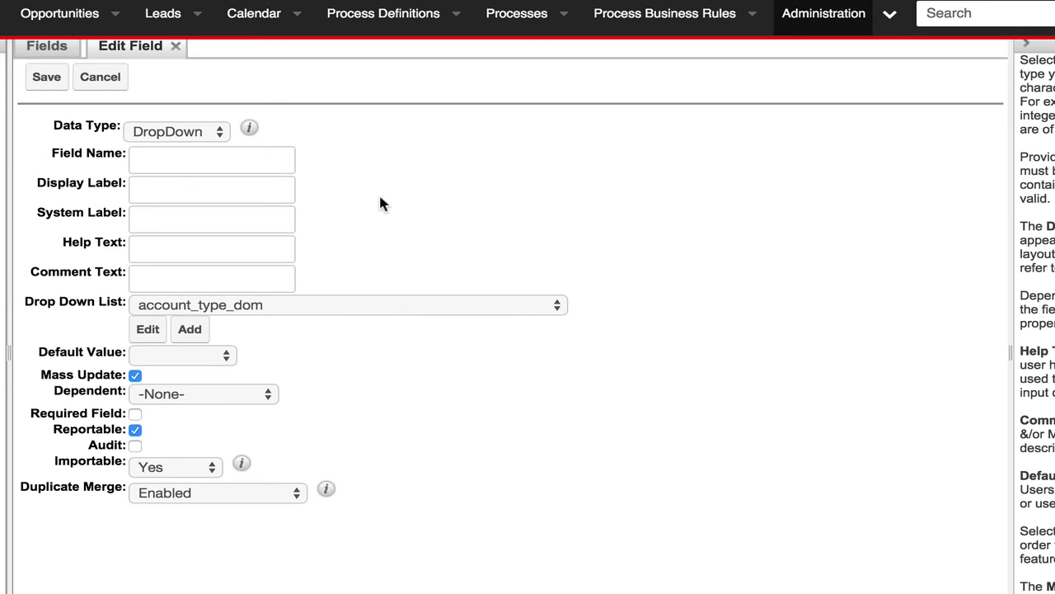
click(51, 47)
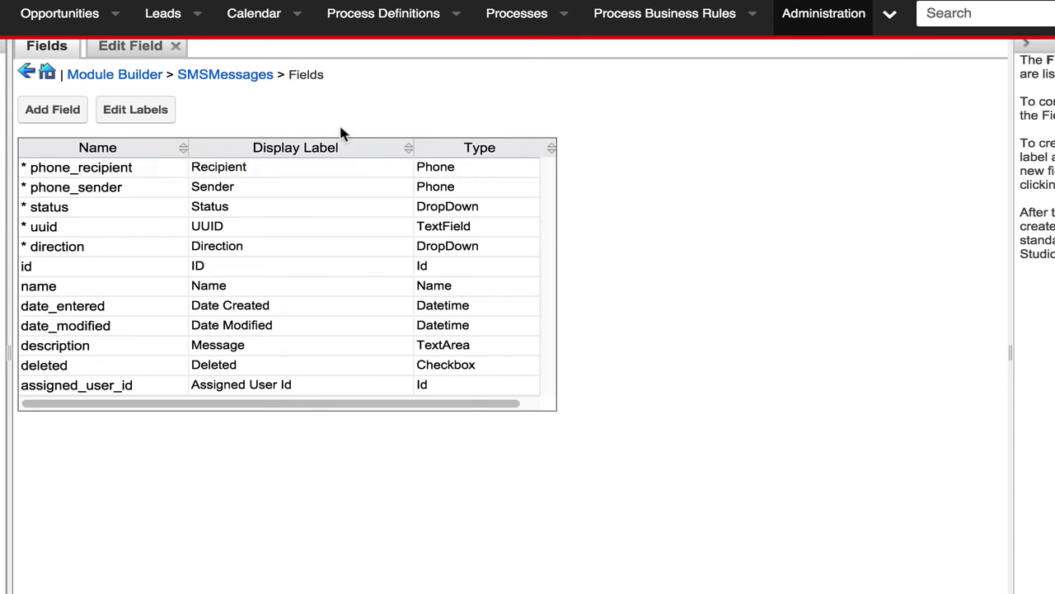
- Start a new relationship for the SMSMessages module with SMS Templates as the related module
click(244, 76)
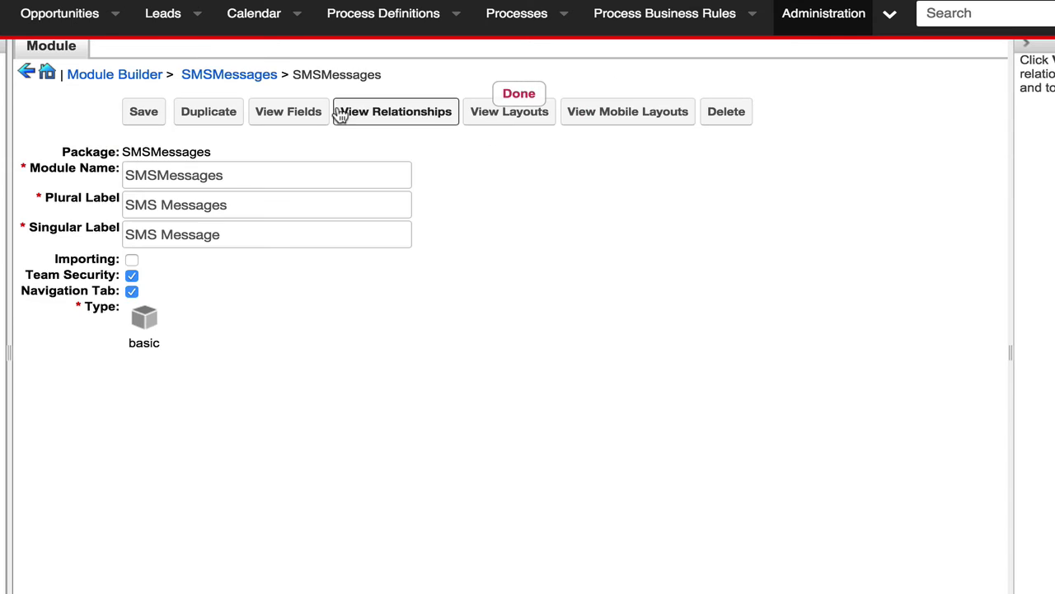
click(429, 112)
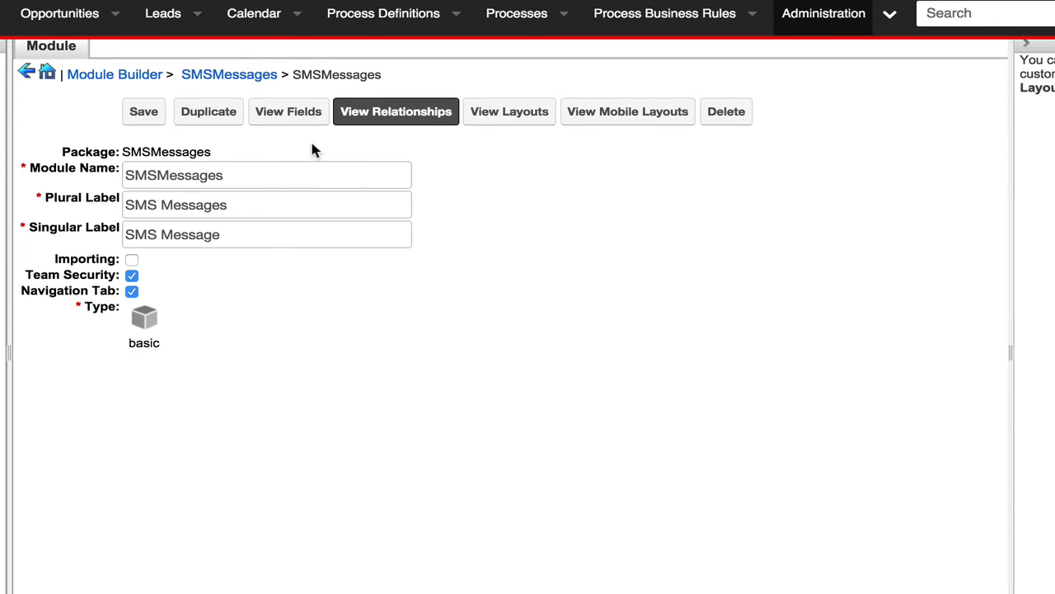
click(92, 109)
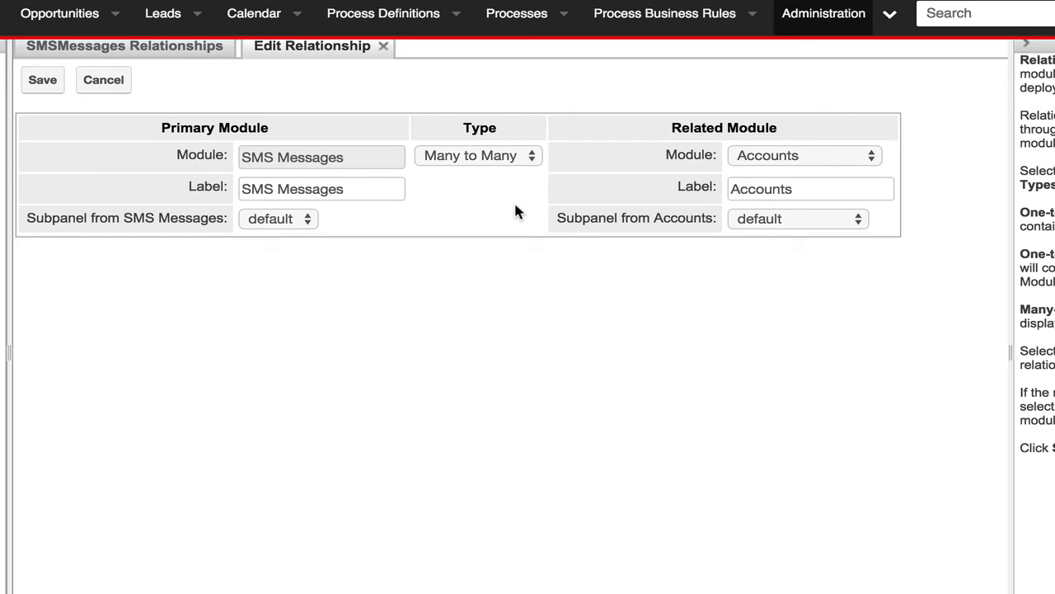
click(772, 158)
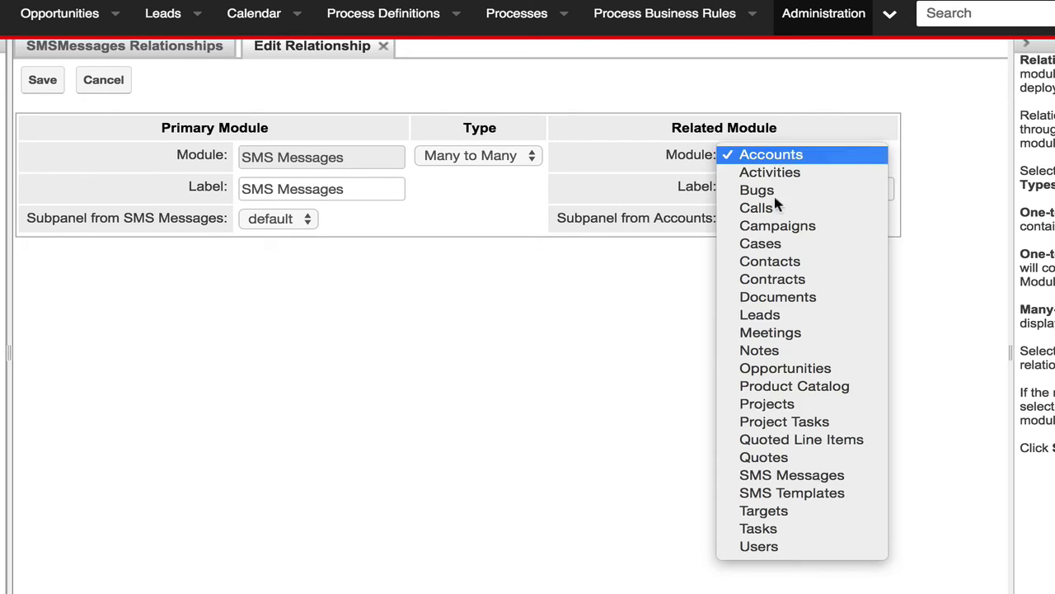
click(773, 495)
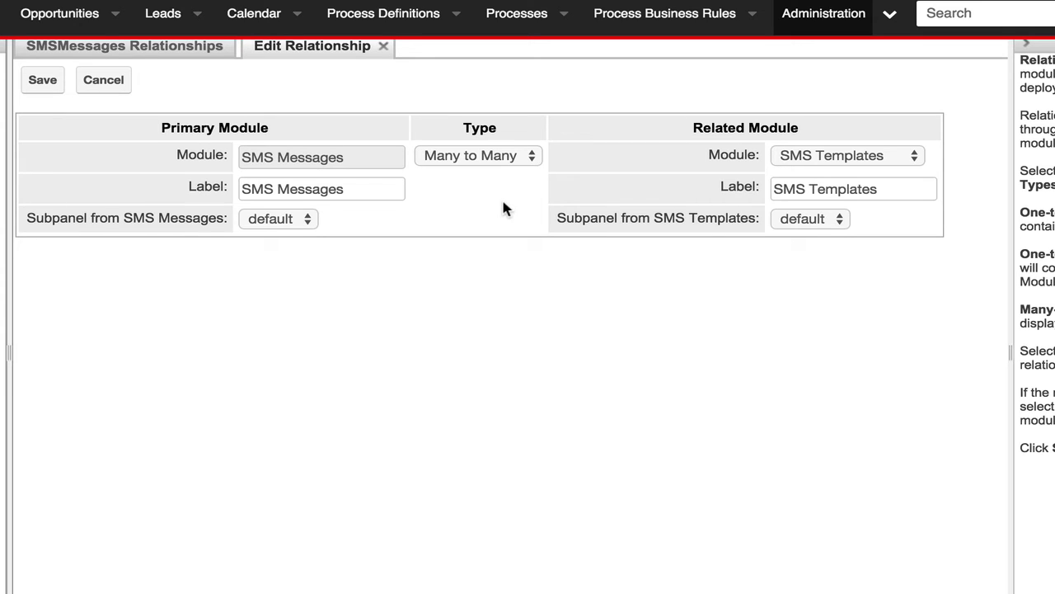
- Set the relationship from SMS Messages to SMS Templates to Many to One and save it
click(508, 160)
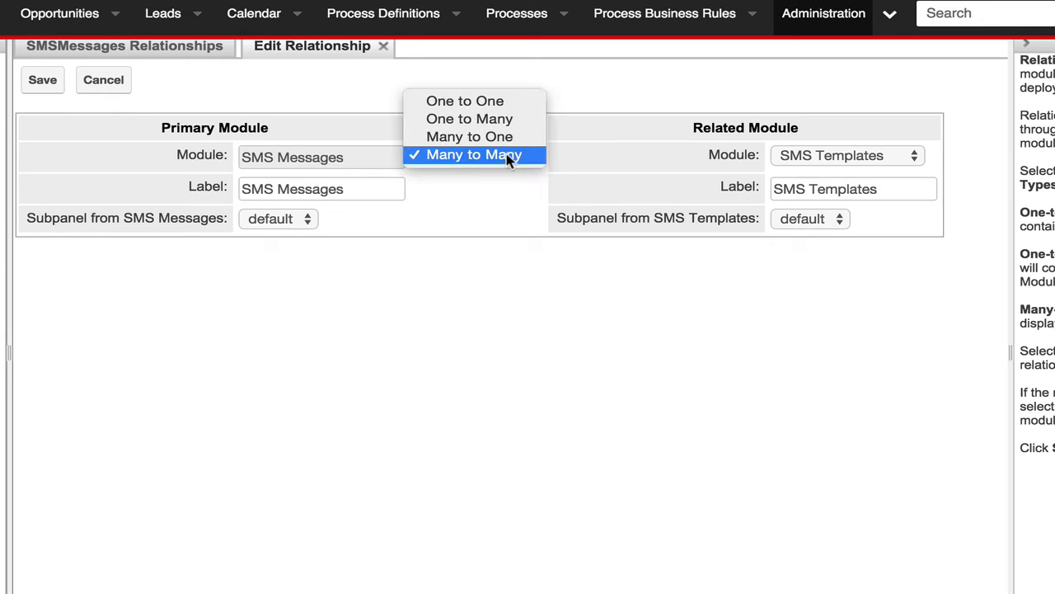
click(504, 139)
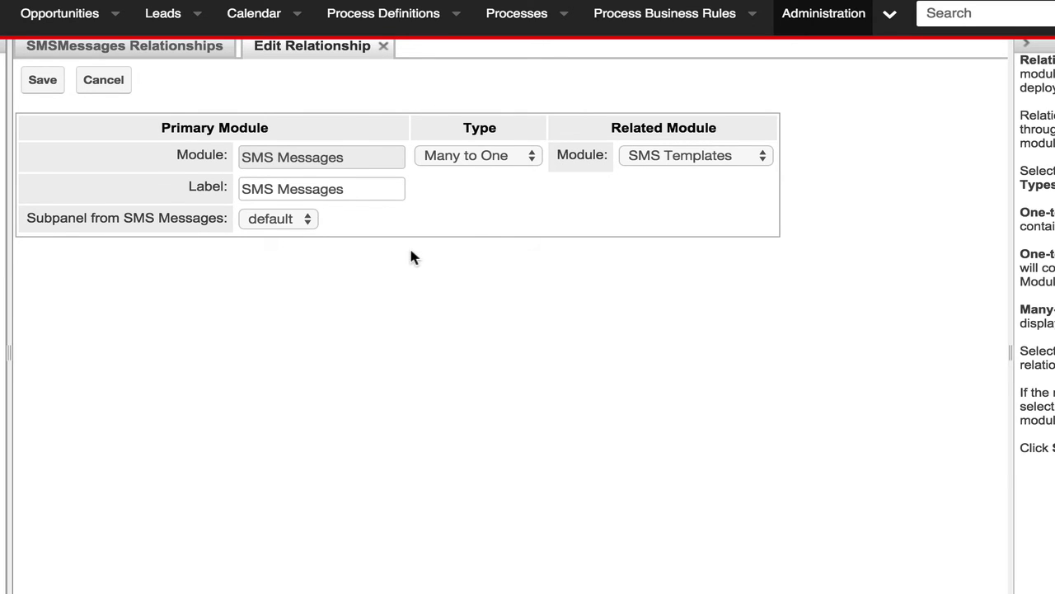
scroll(411, 258, up, 1)
click(42, 89)
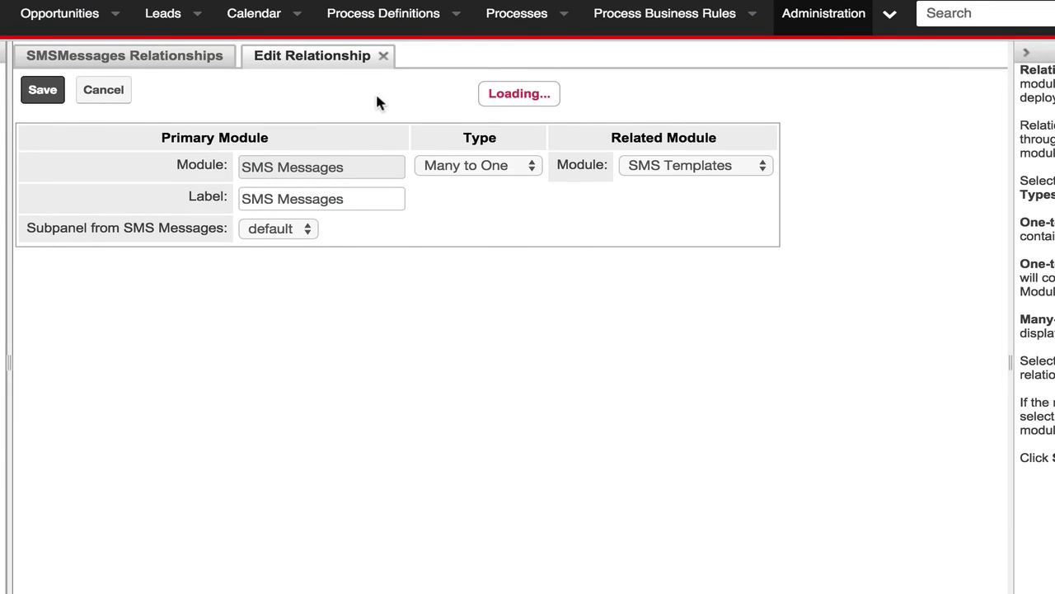
- In the SMSMessages record view, arrange Business Card with SMS Templates above Message, and move the Assigned to and Teams row into Show more
click(233, 86)
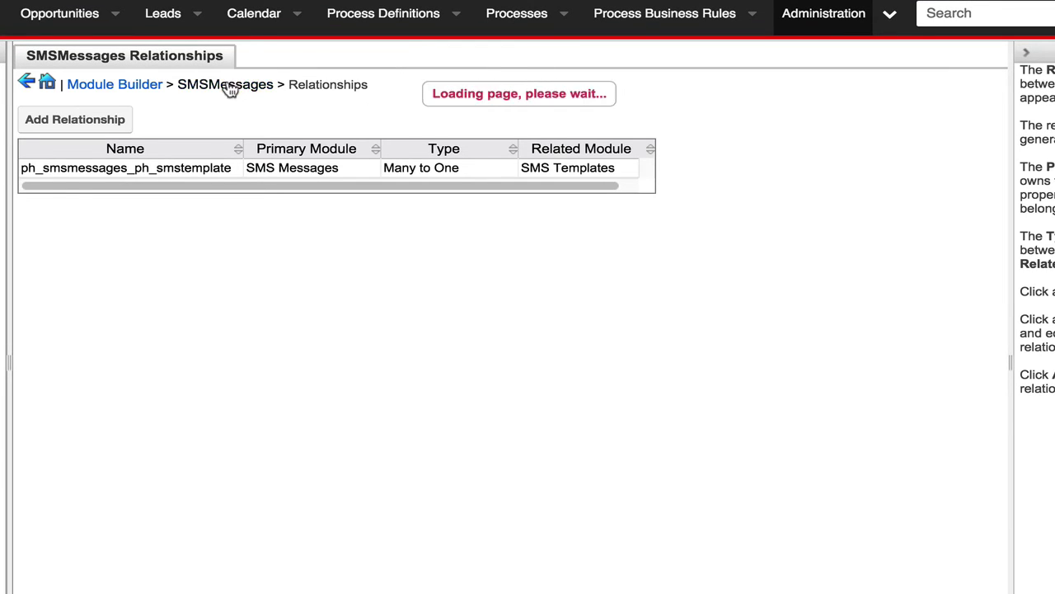
click(509, 123)
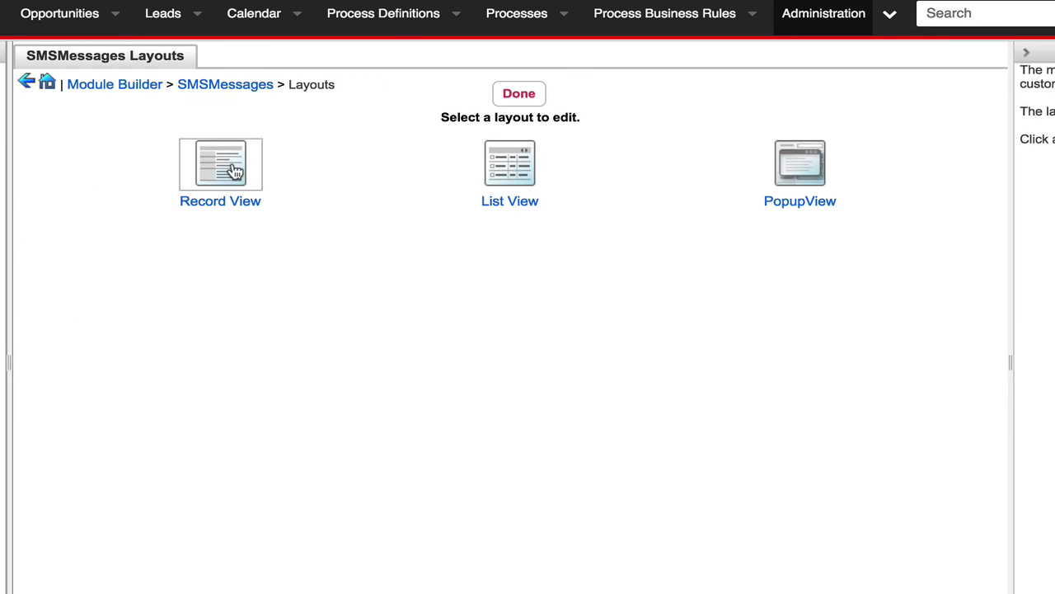
click(220, 165)
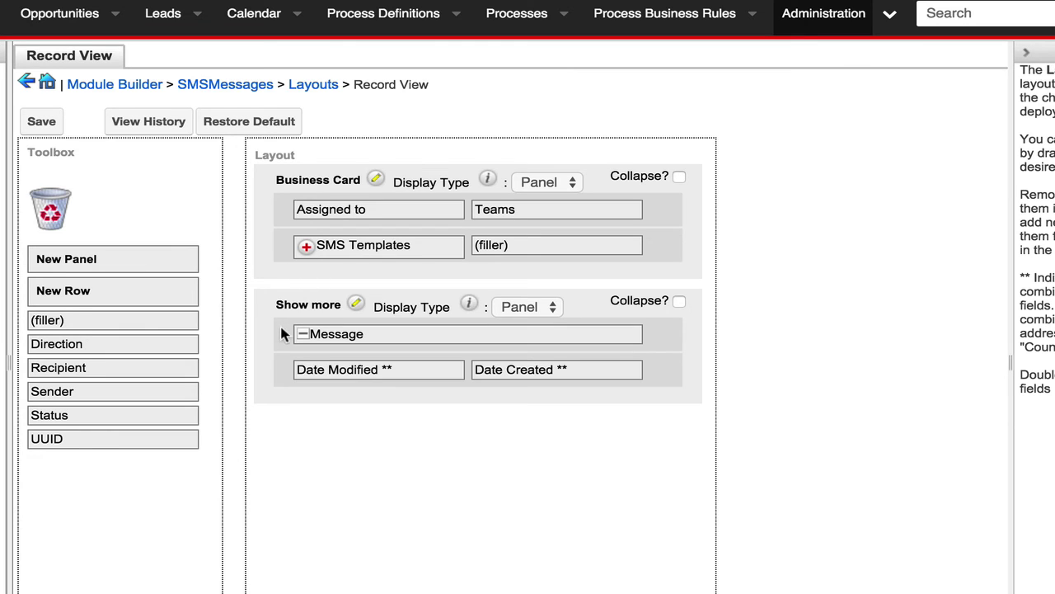
drag(281, 333, 285, 209)
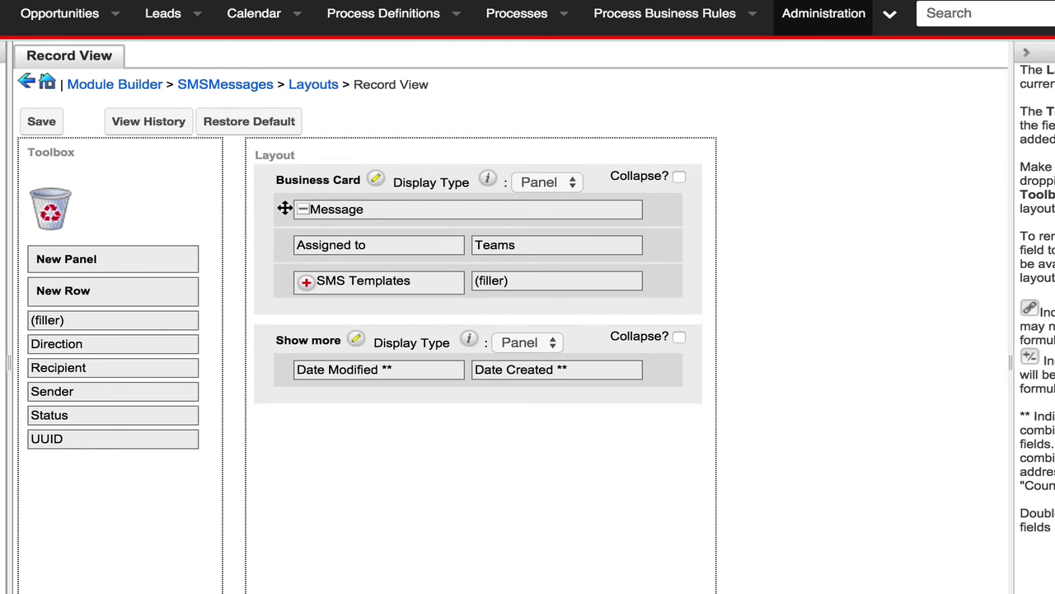
drag(285, 246, 278, 344)
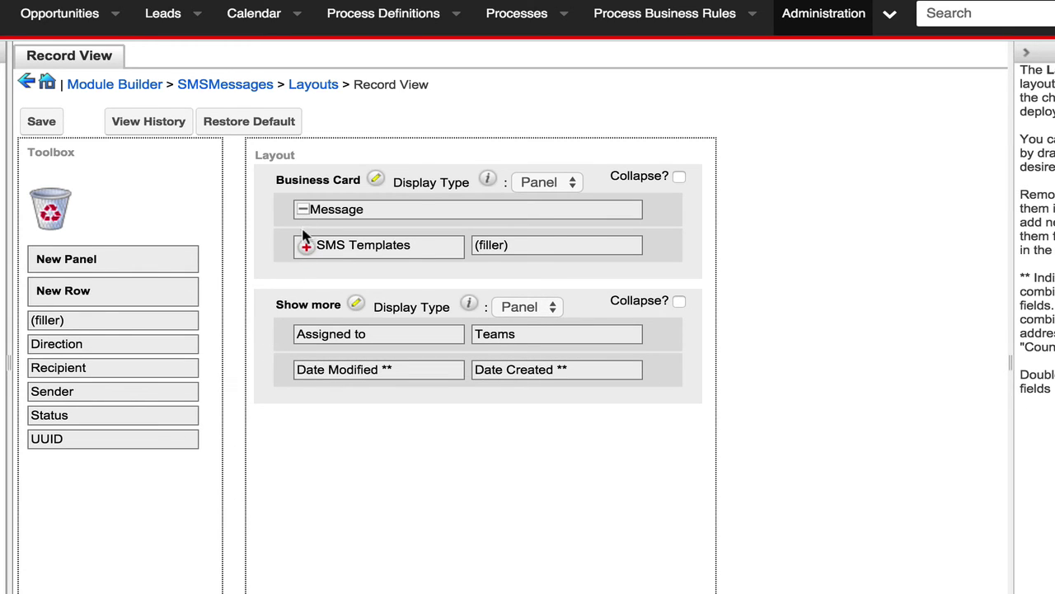
drag(285, 229, 283, 207)
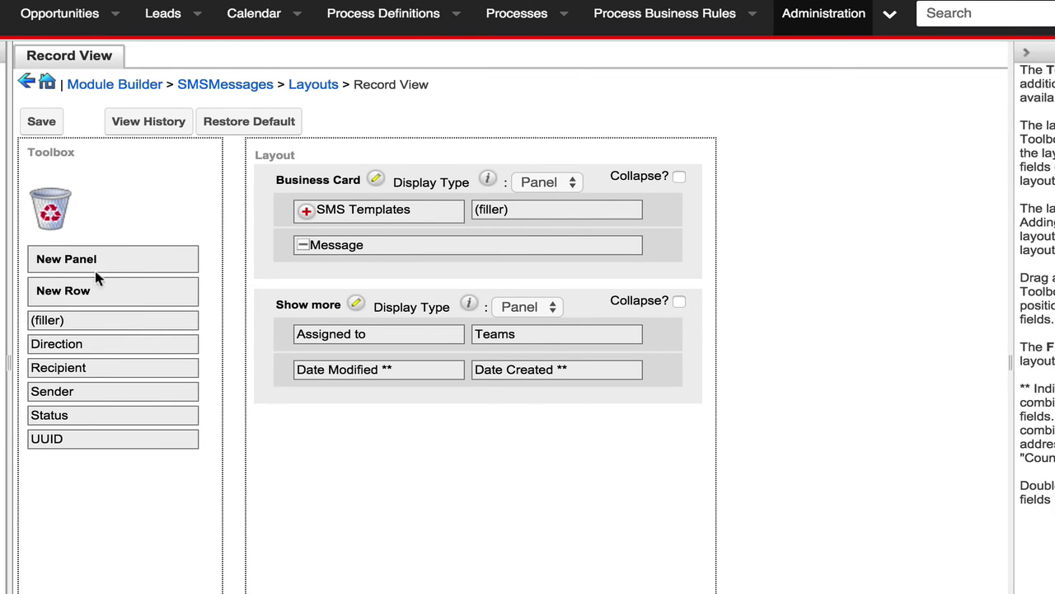
- Add two rows above Message in Business Card, placing Direction beside SMS Templates and Recipient and Sender in the row below
drag(75, 288, 349, 249)
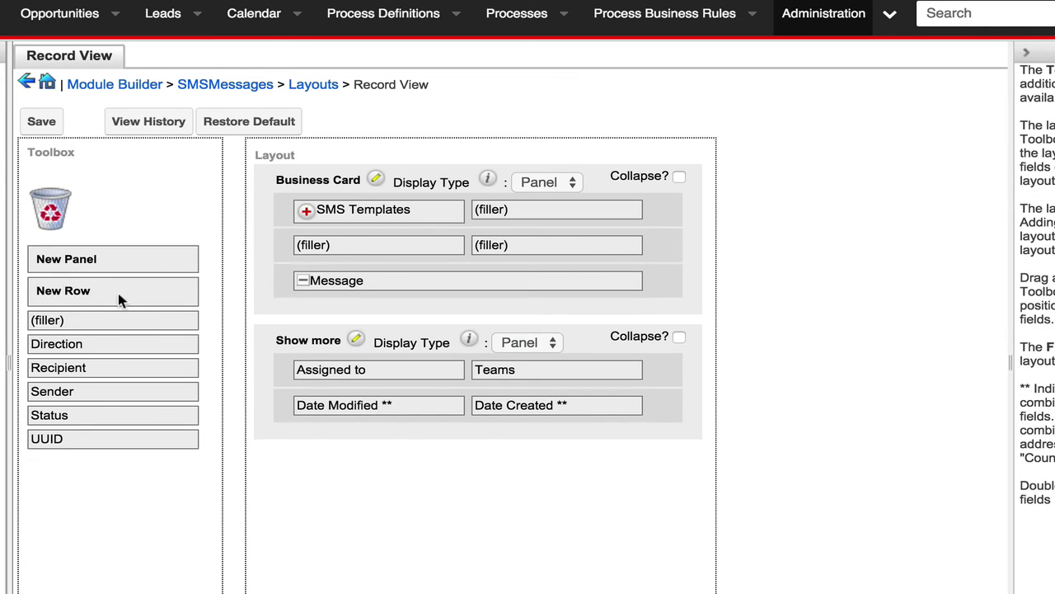
drag(104, 302, 334, 281)
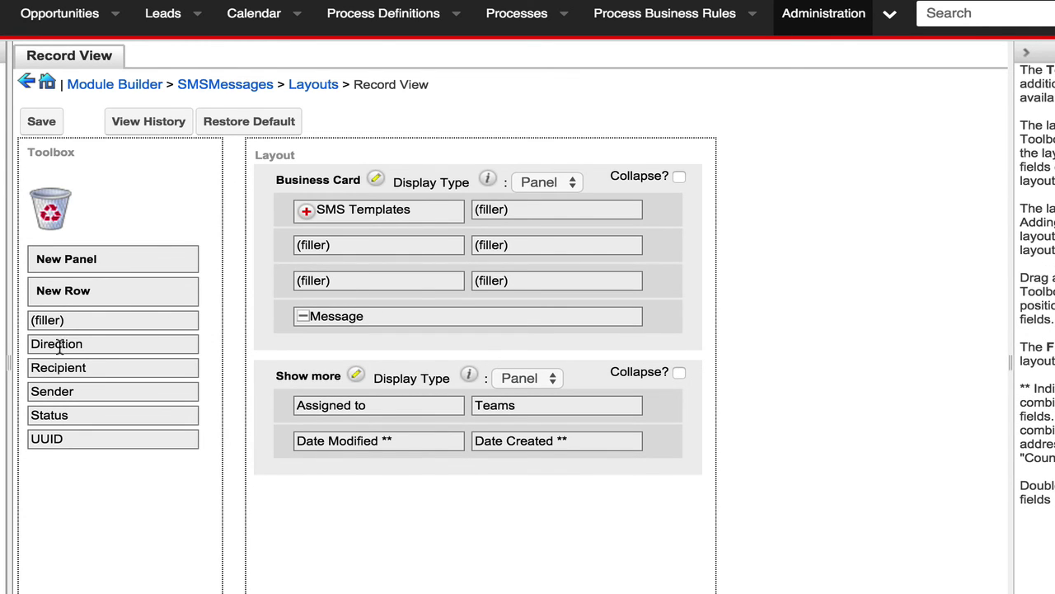
drag(59, 343, 506, 209)
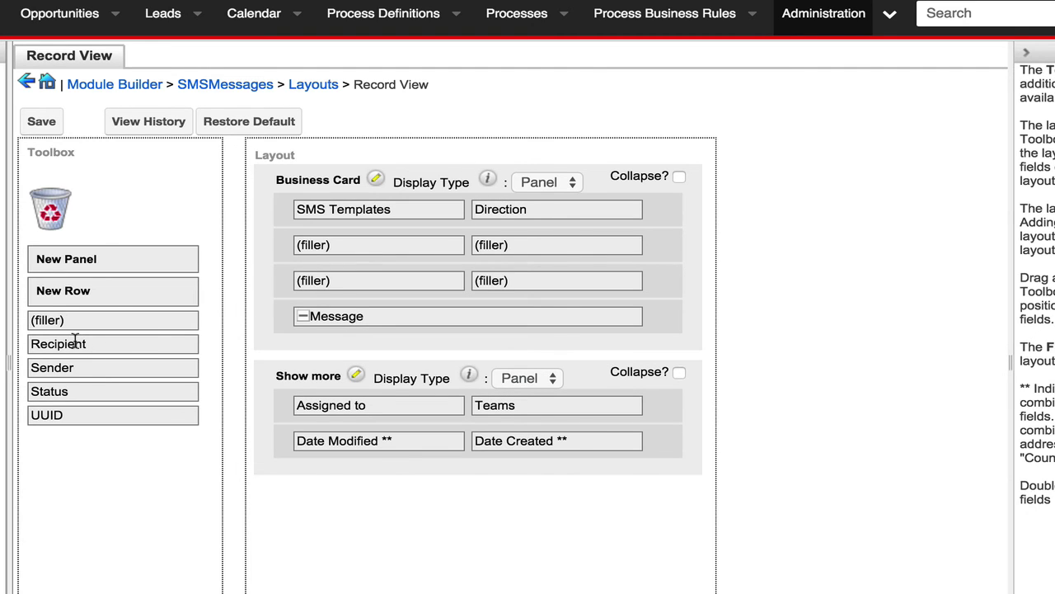
drag(78, 344, 346, 243)
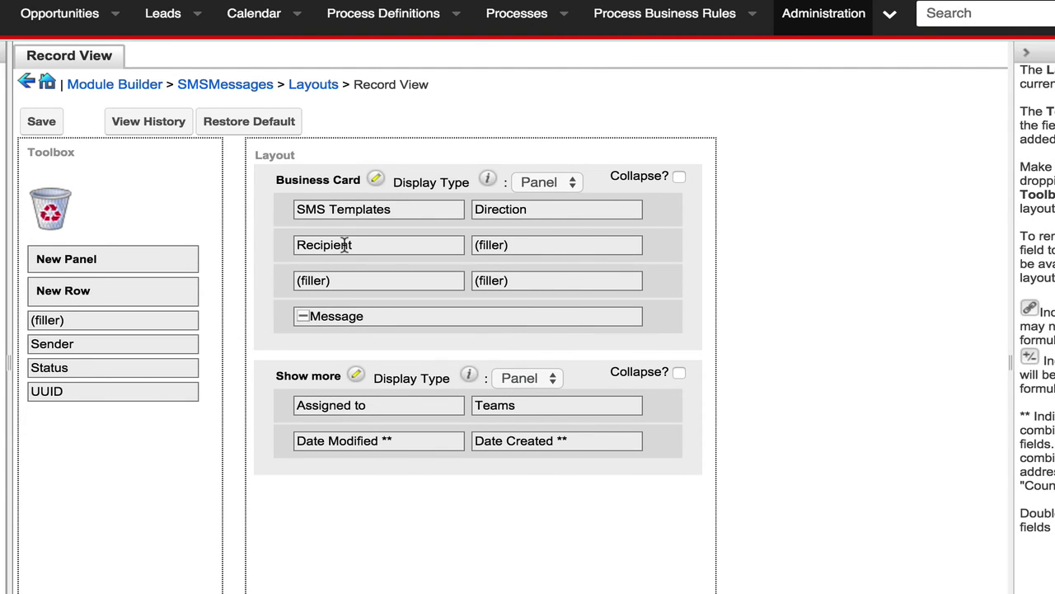
drag(66, 345, 511, 245)
- Fill the remaining empty row with Status and UUID, place it below Message in Business Card, and save the record view
drag(277, 279, 285, 379)
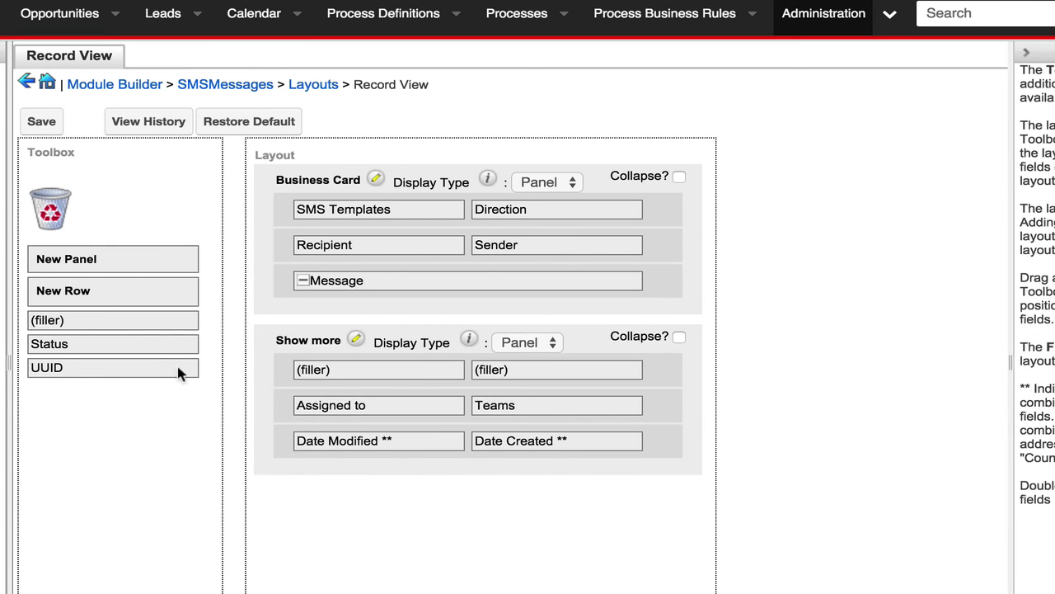
drag(82, 347, 345, 369)
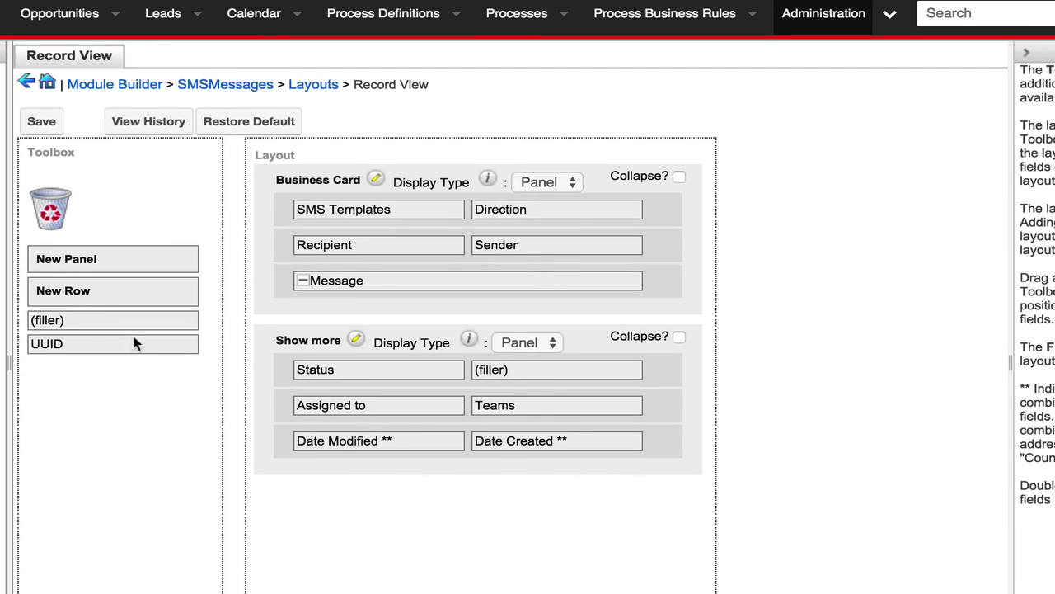
drag(82, 348, 519, 369)
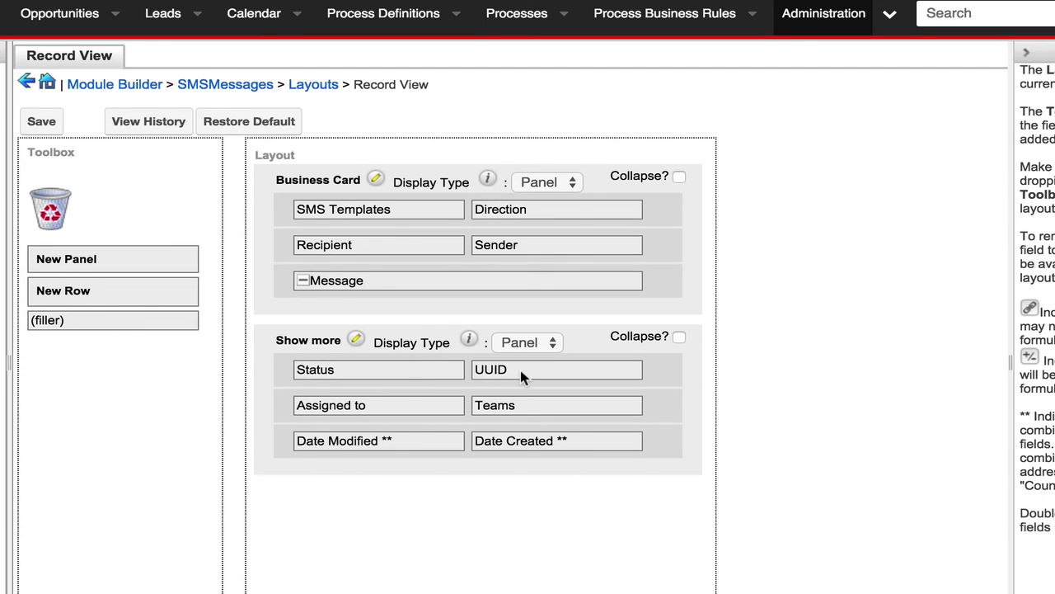
drag(279, 368, 267, 309)
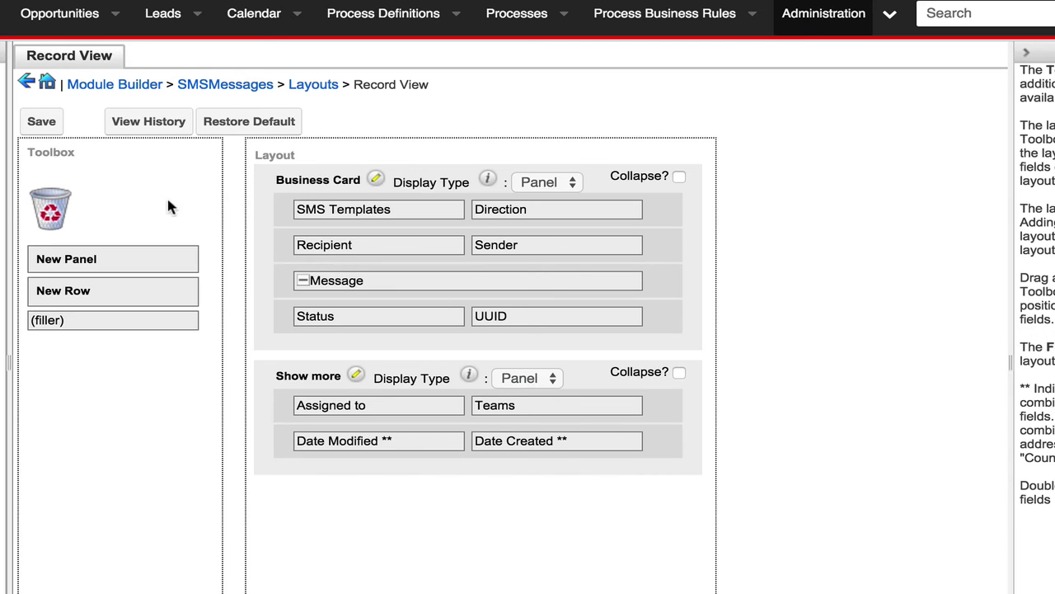
click(43, 124)
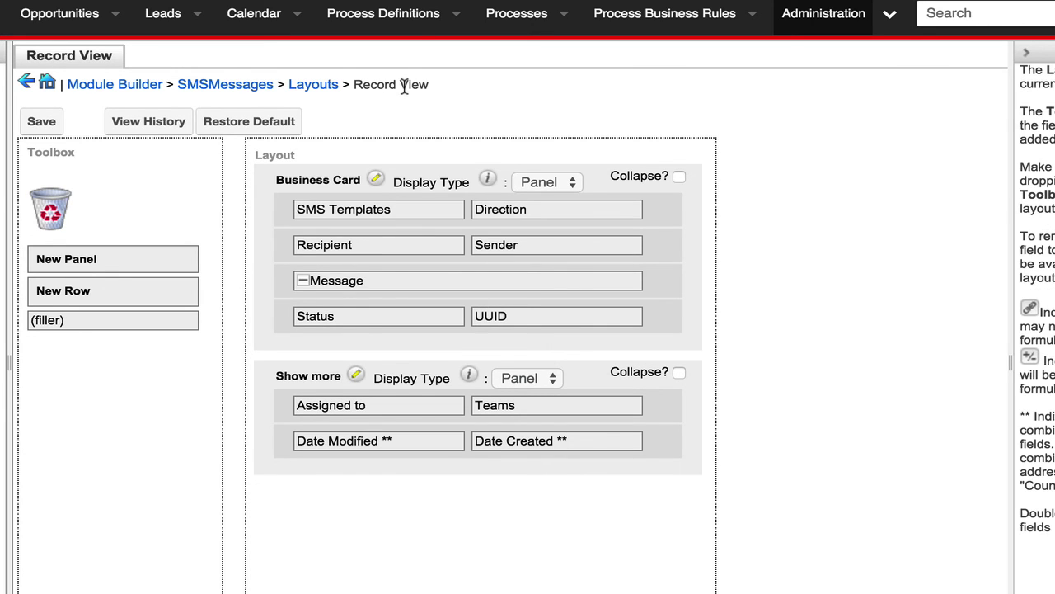
- Add Message to the default columns of the SMSMessages list view directly below Name and save the change
click(271, 93)
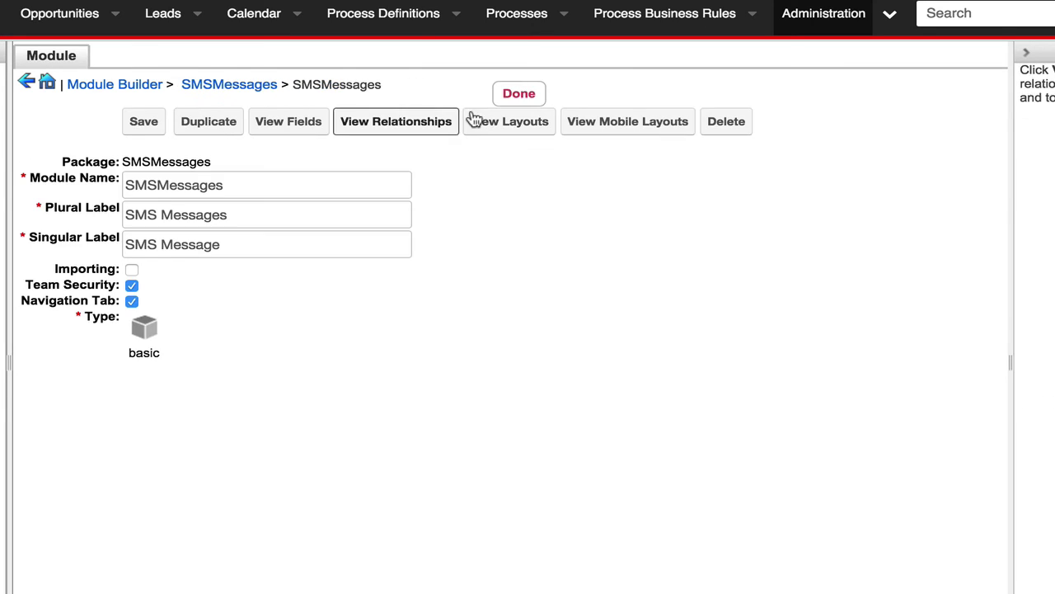
click(532, 126)
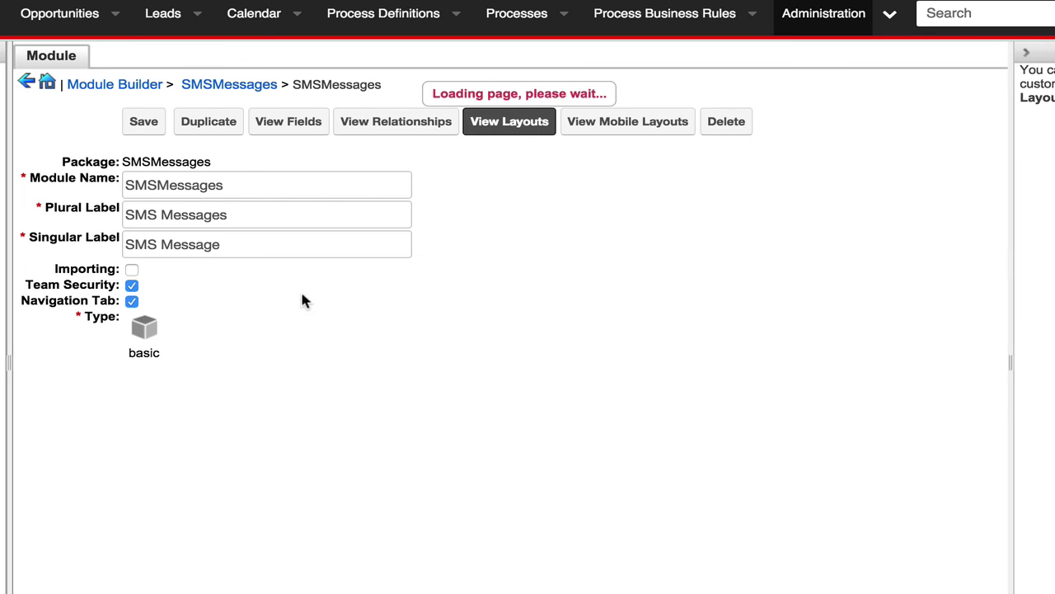
click(509, 157)
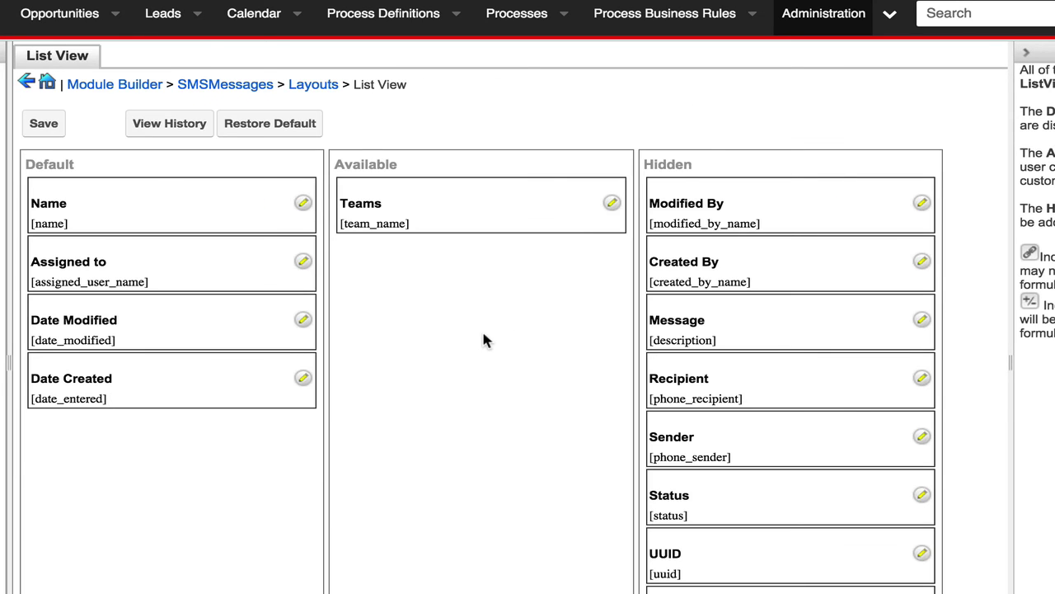
drag(754, 335, 137, 276)
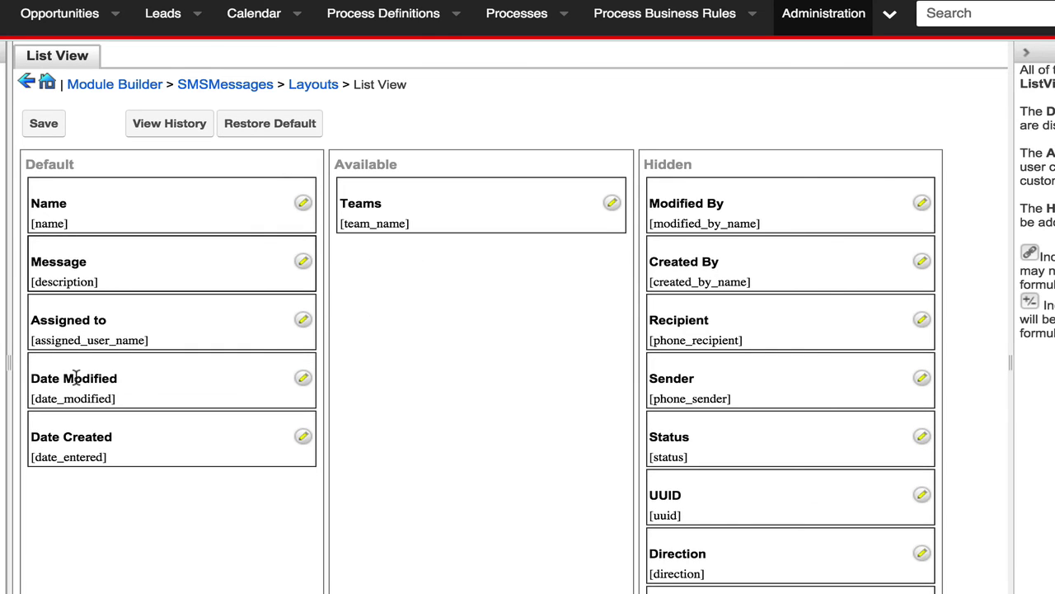
click(303, 321)
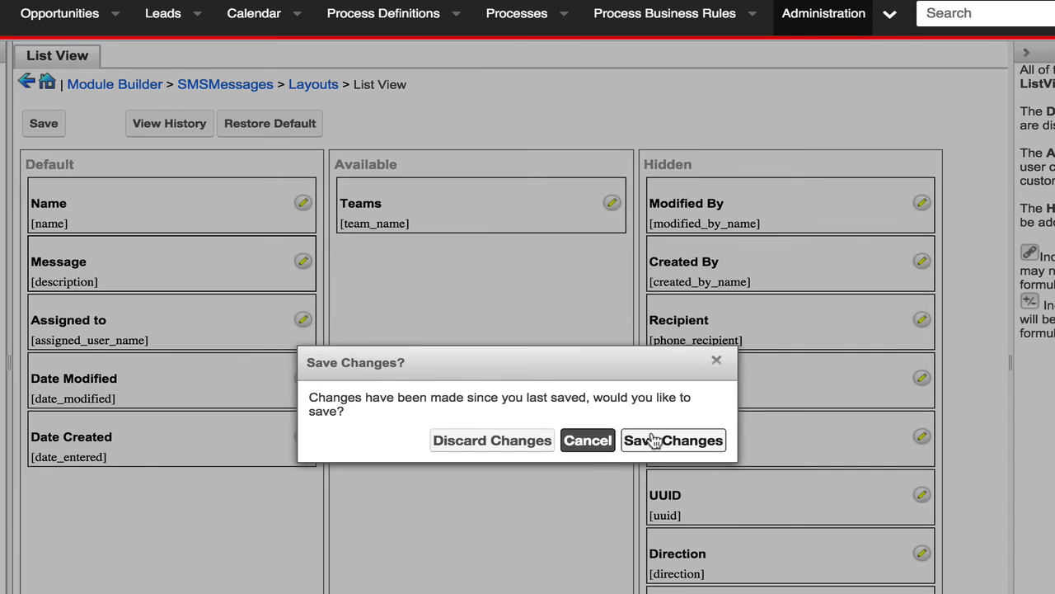
click(662, 440)
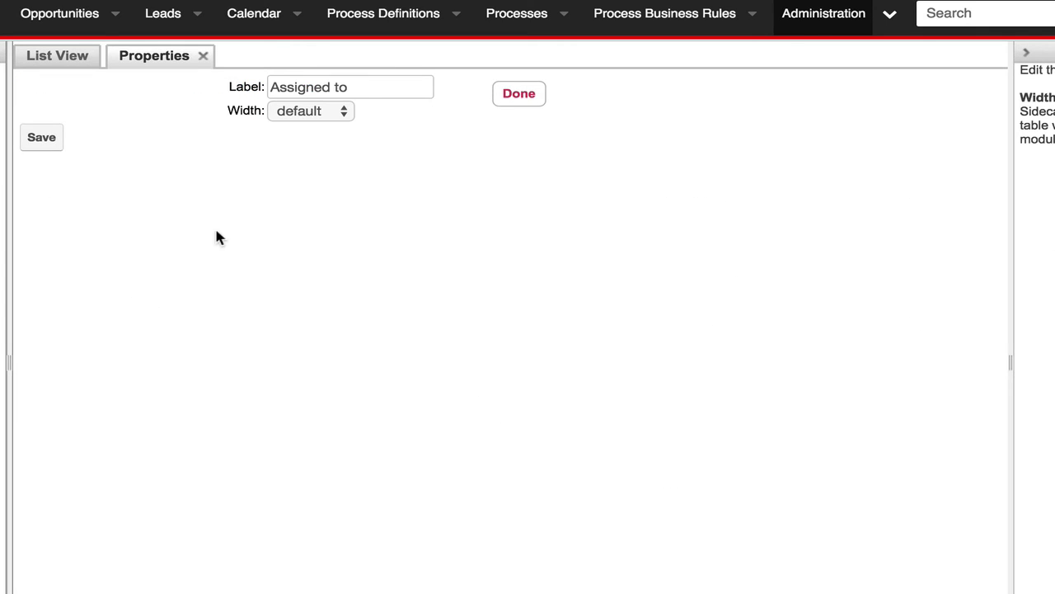
- Try to relabel the Assigned to column as Sent By
click(344, 88)
drag(341, 86, 207, 83)
text(Se)
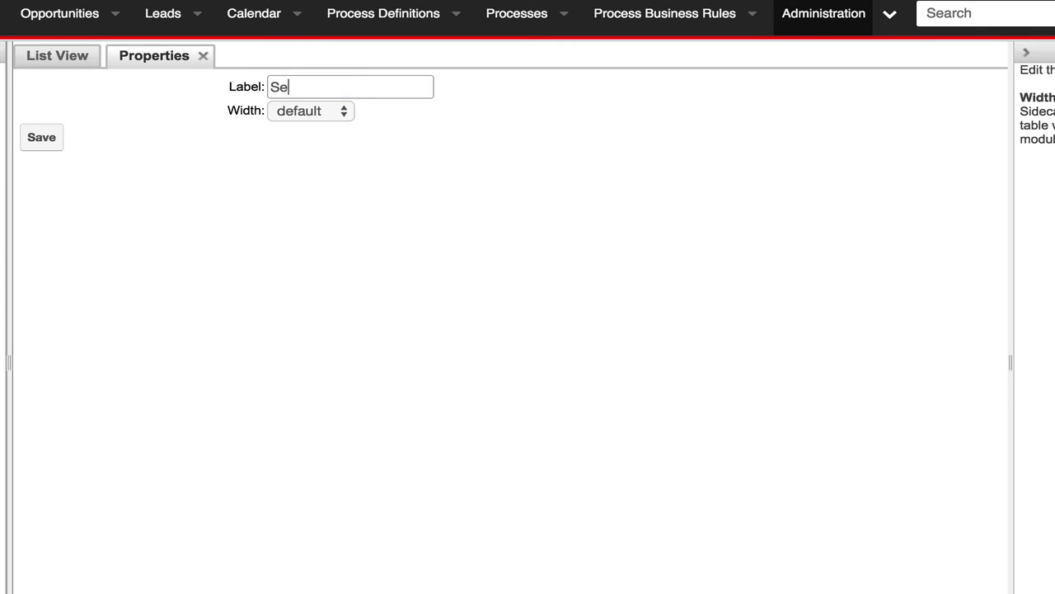
text(nd By)
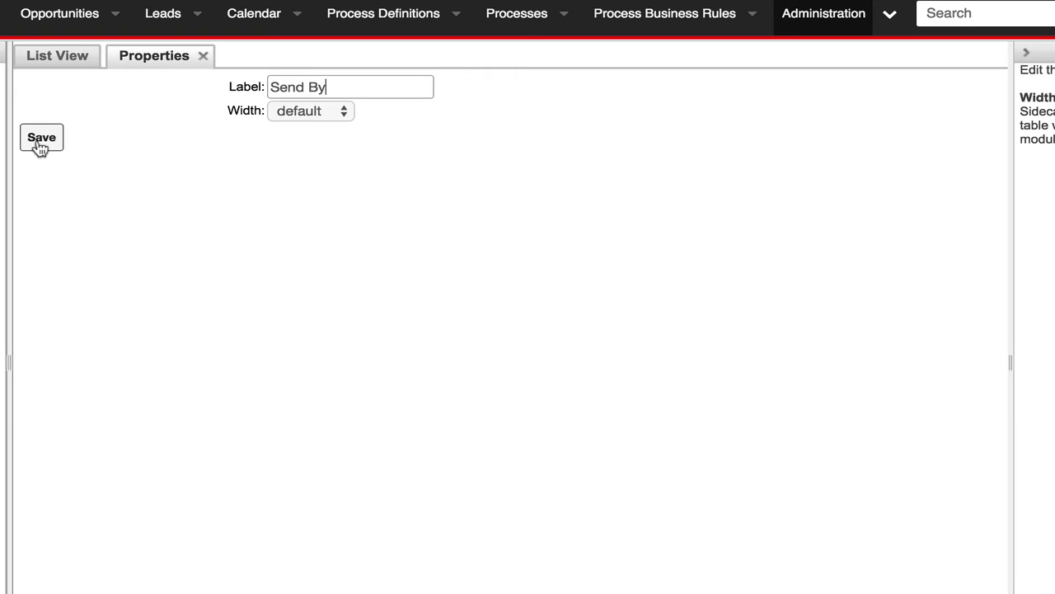
click(305, 86)
key(BackSpace)
text(t)
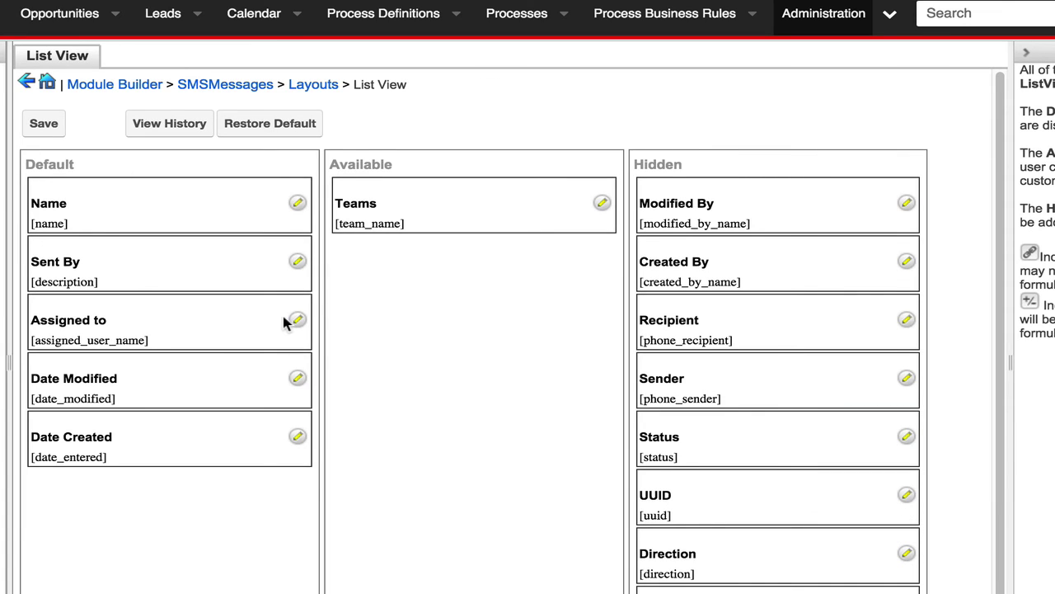
- Relabel the description column in the list view as Message and save the label
click(297, 261)
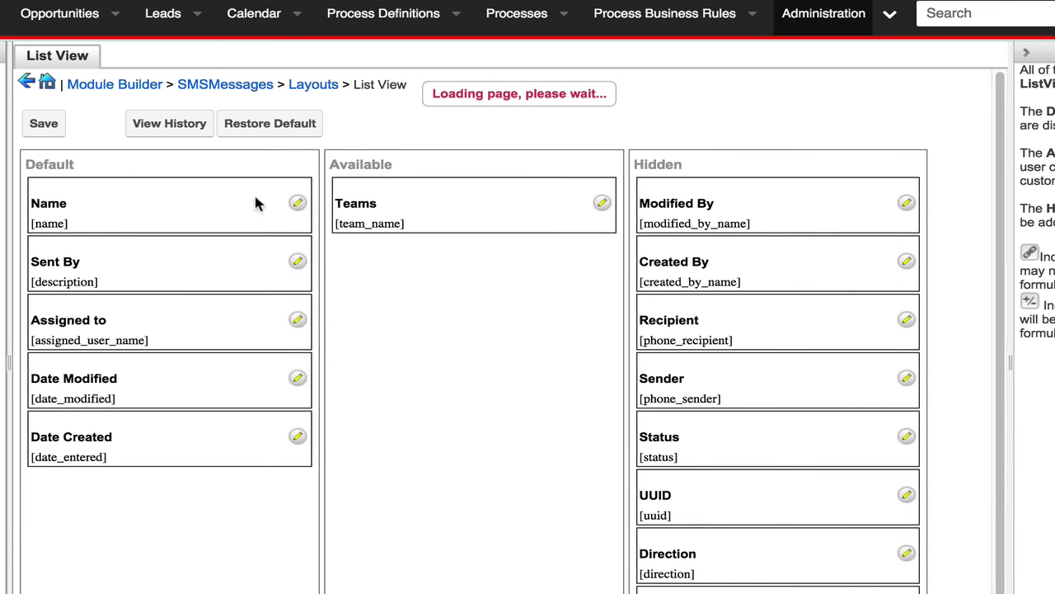
double_click(306, 86)
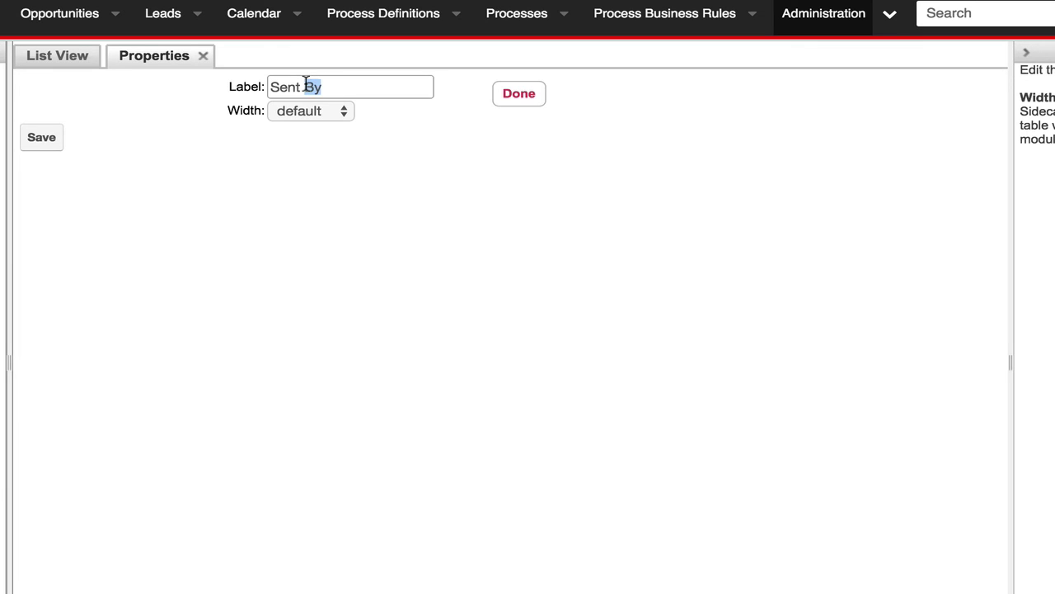
triple_click(306, 85)
text(Message)
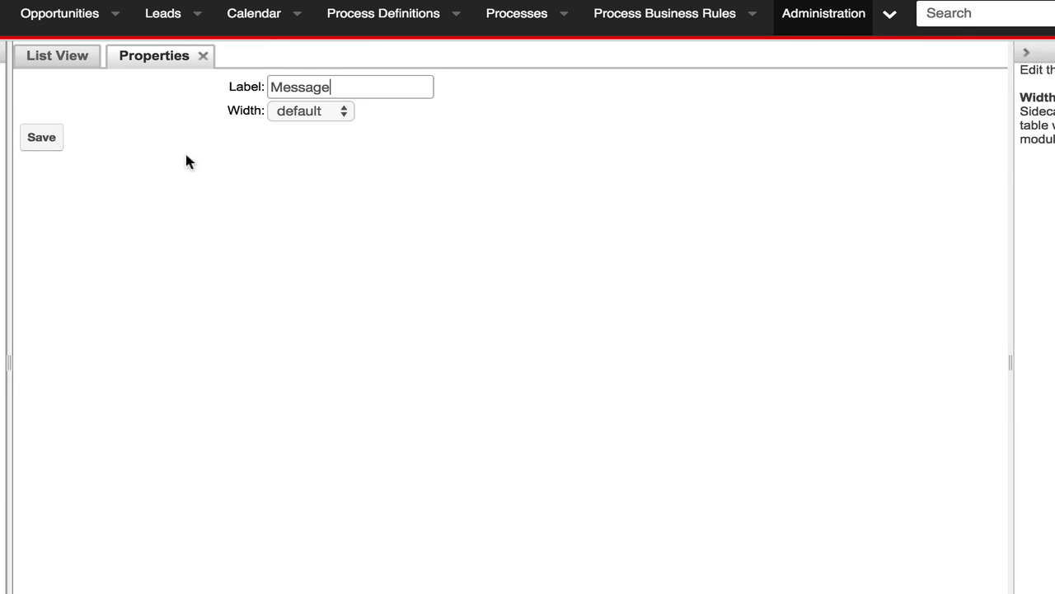
click(41, 139)
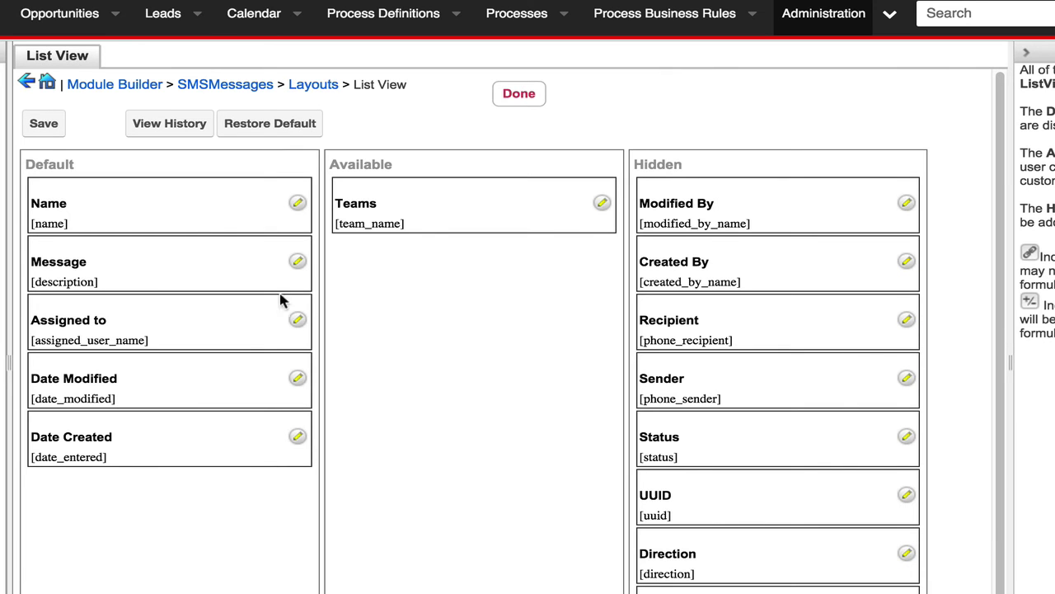
- Relabel the Assigned to column as Sent By and save the list view layout
click(299, 321)
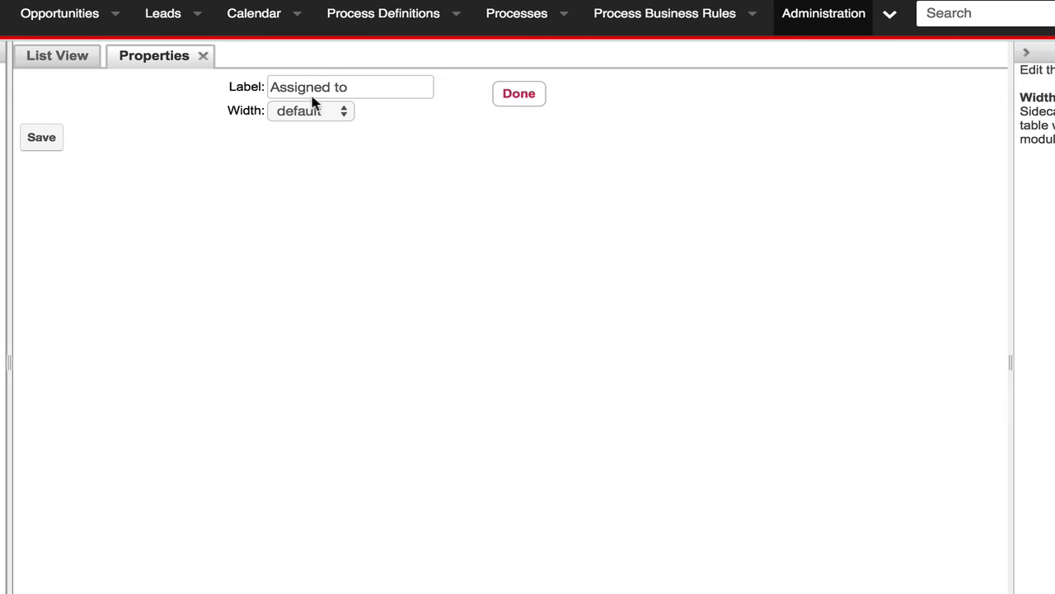
double_click(314, 86)
triple_click(313, 86)
text(Sent By)
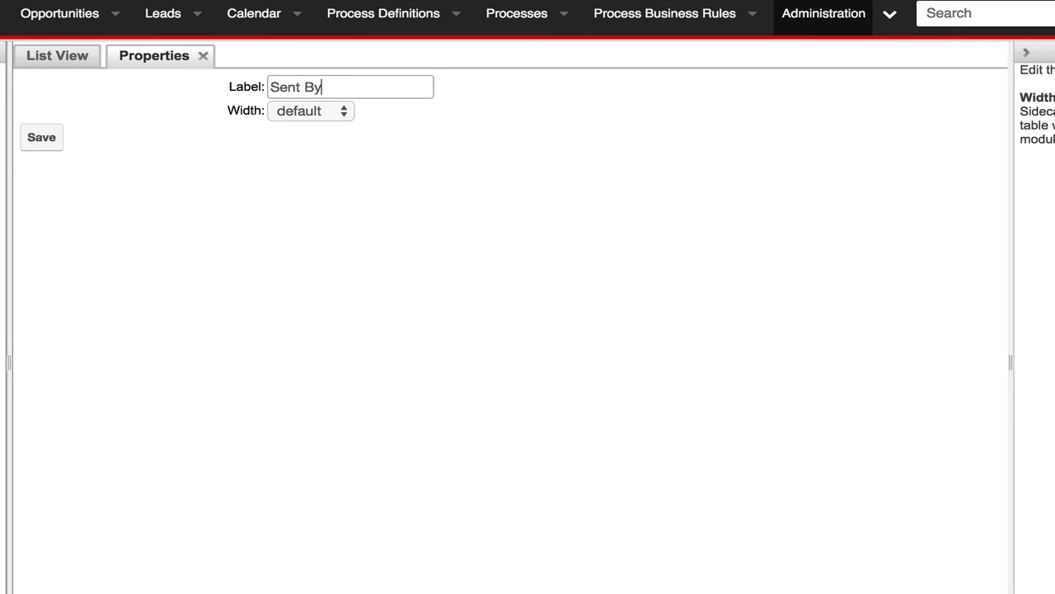
click(45, 138)
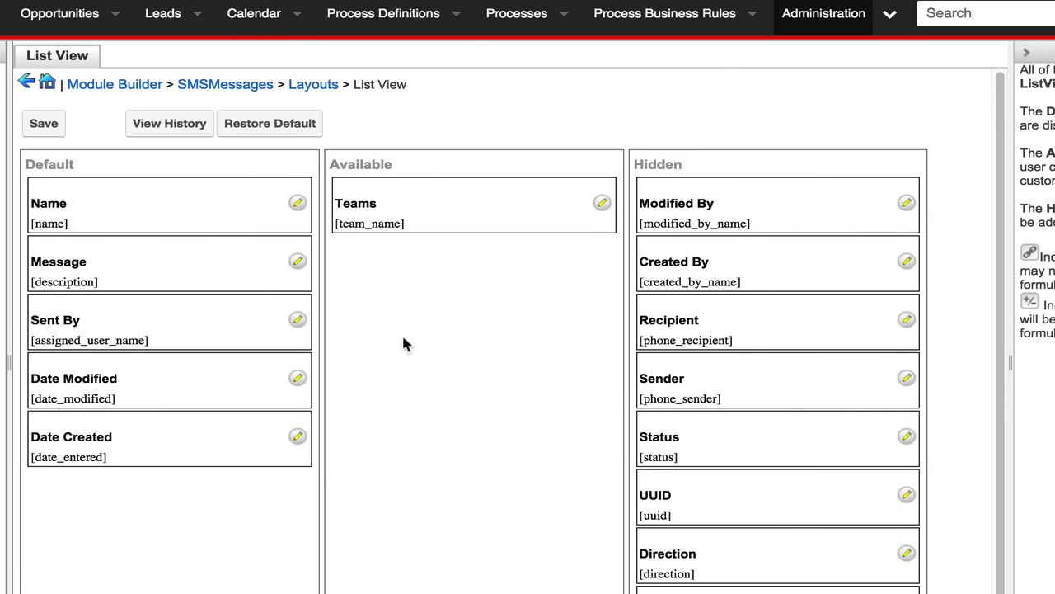
click(48, 125)
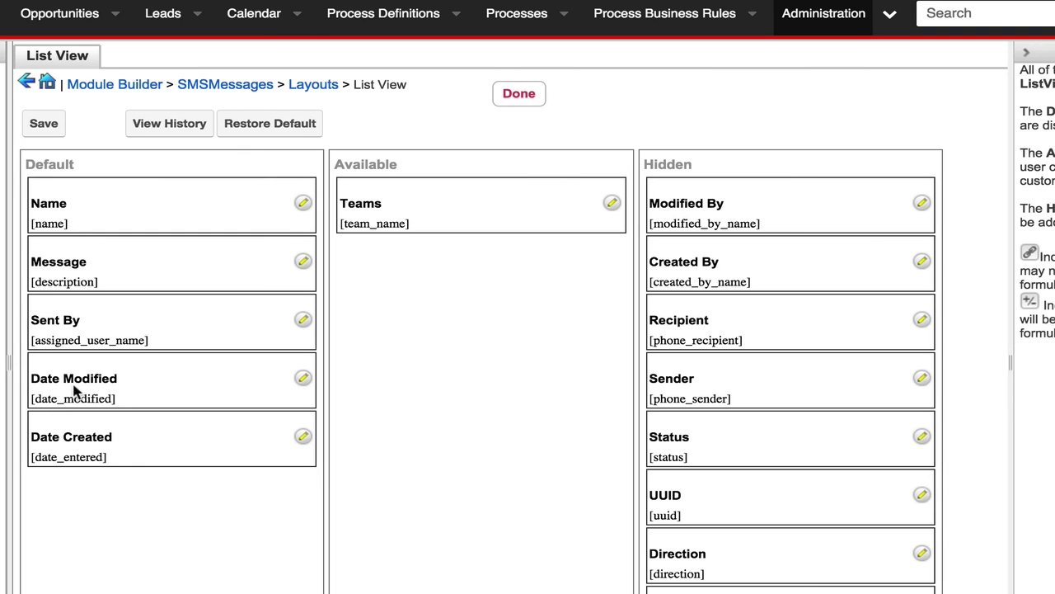
- Open the SMSMessages record view layout to review its field arrangement
click(235, 87)
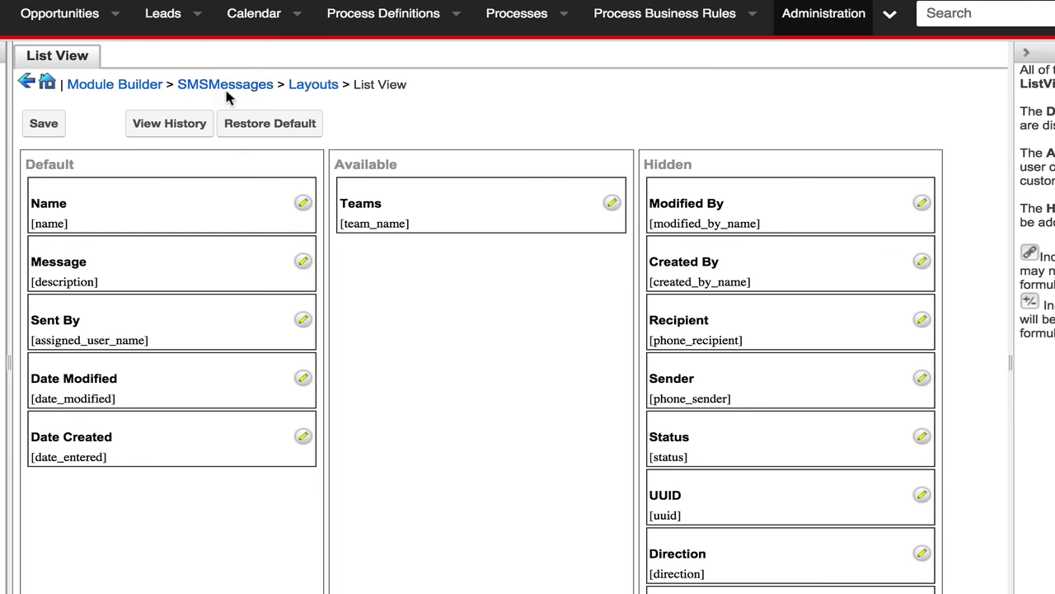
click(315, 87)
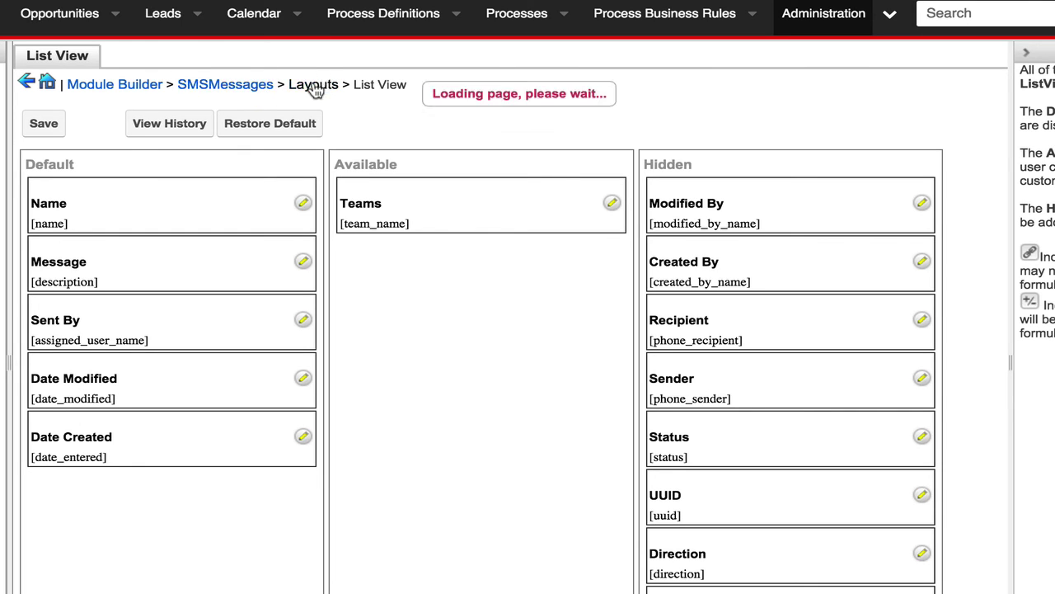
click(198, 177)
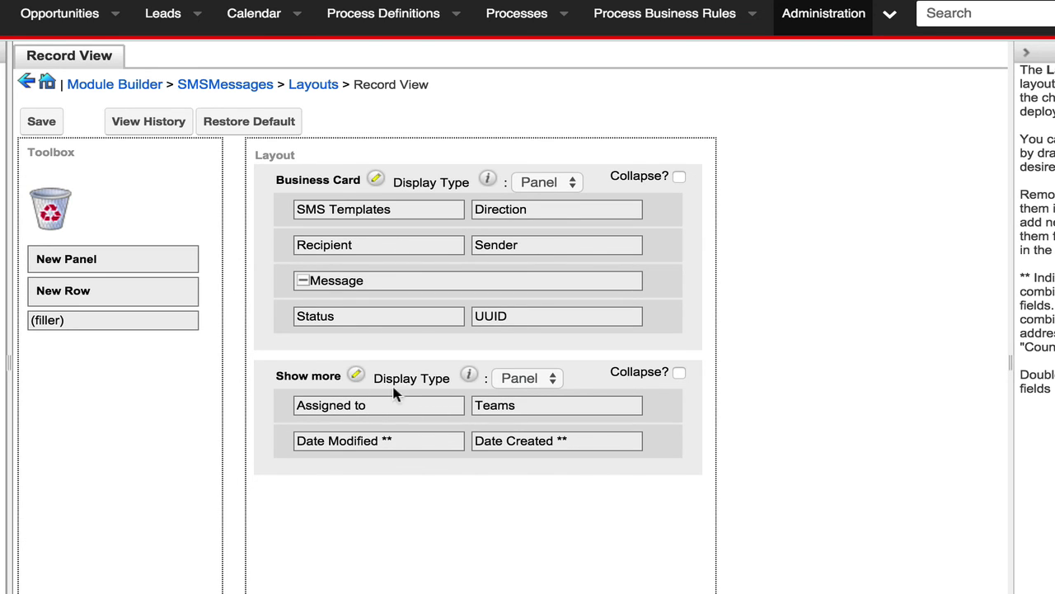
- Save the SMSMessages module and deploy the package that contains it
click(253, 84)
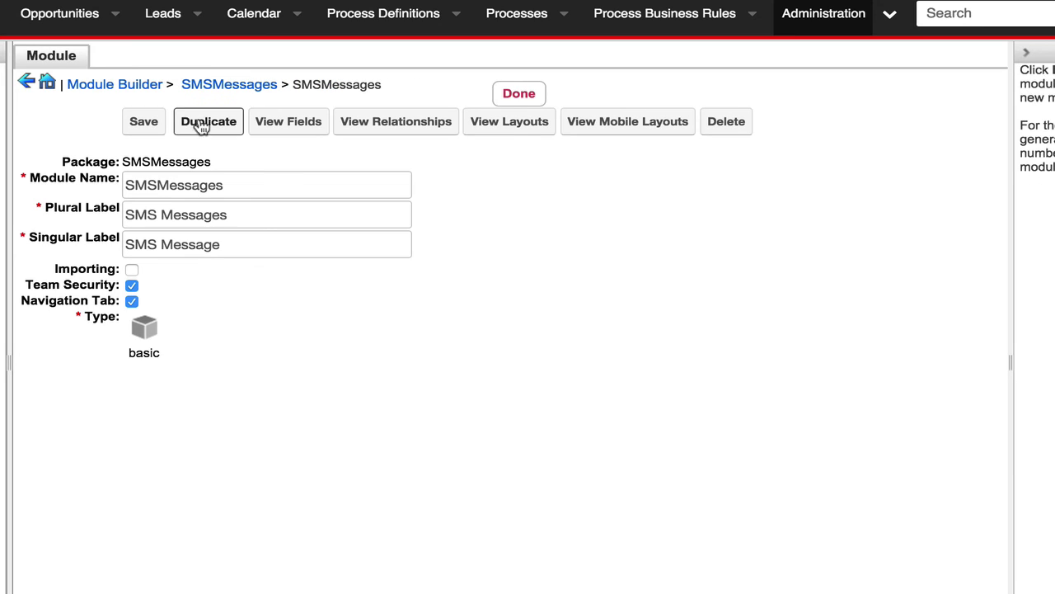
click(145, 122)
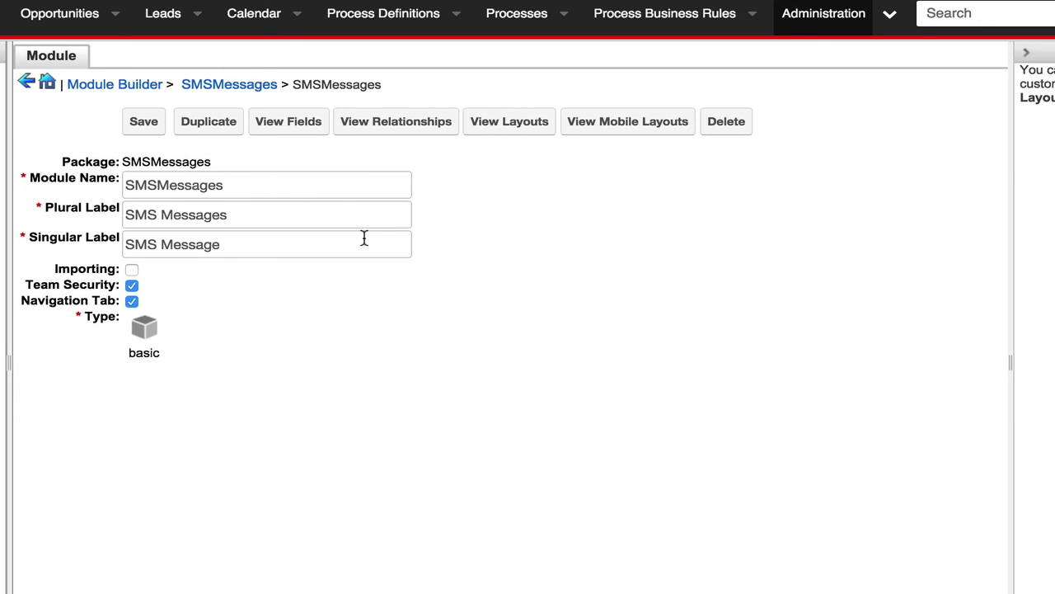
click(211, 91)
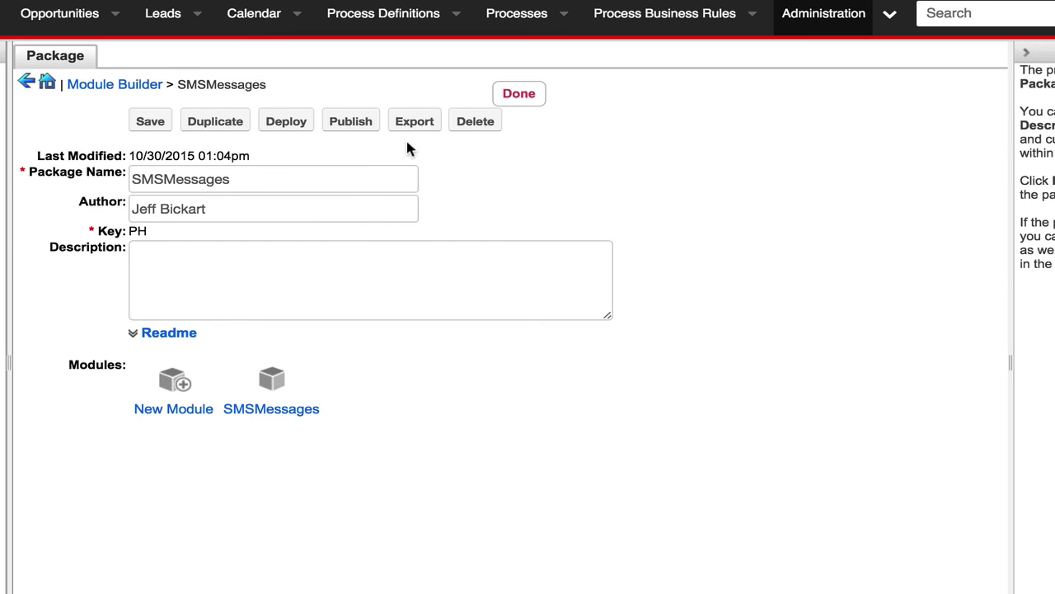
click(286, 121)
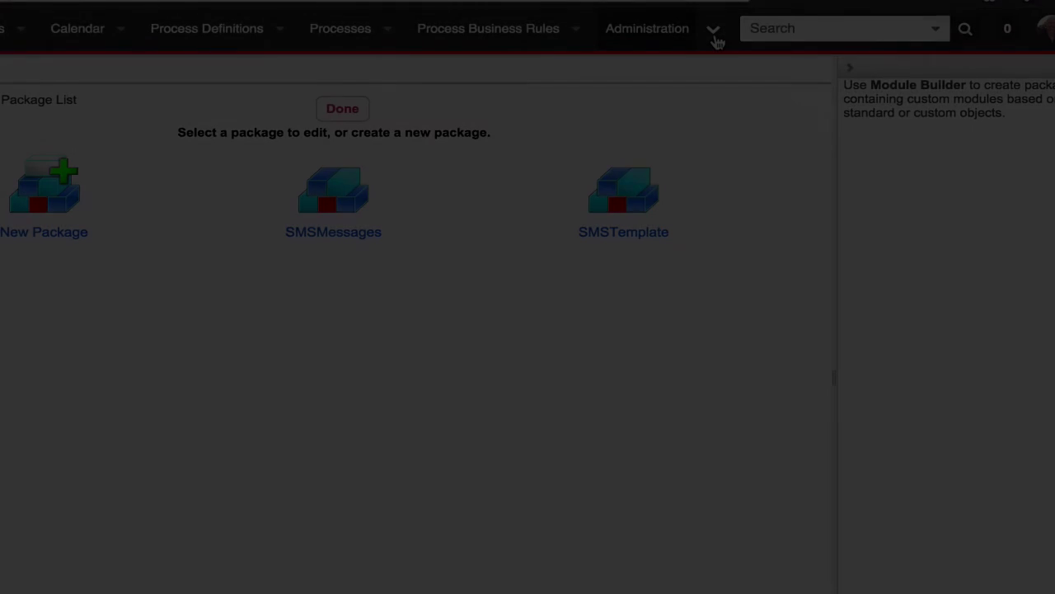
- Open the deployed SMS Messages module and start creating a new record to check its layout
click(770, 64)
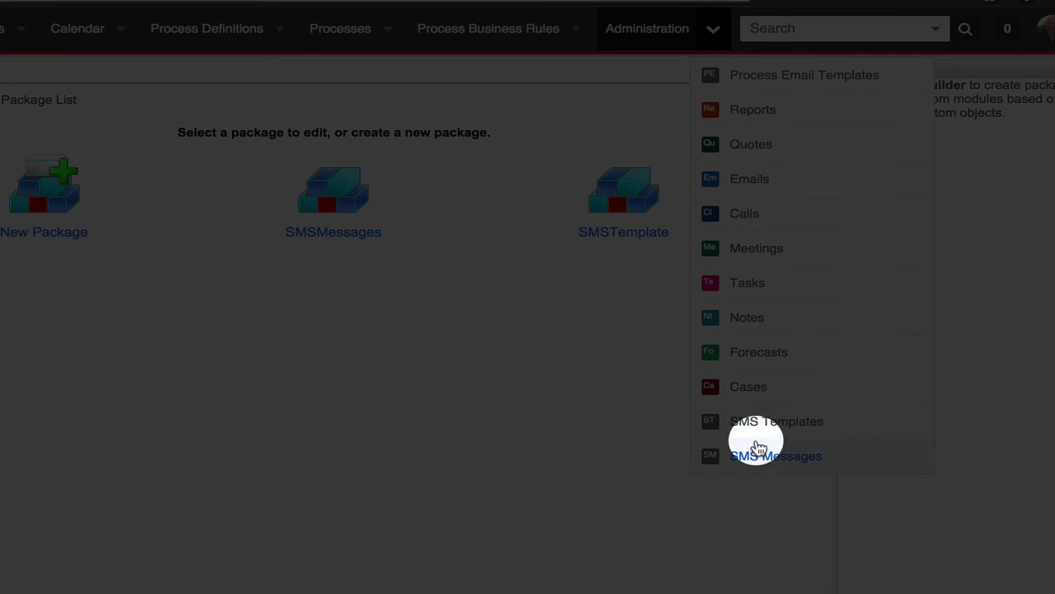
click(753, 454)
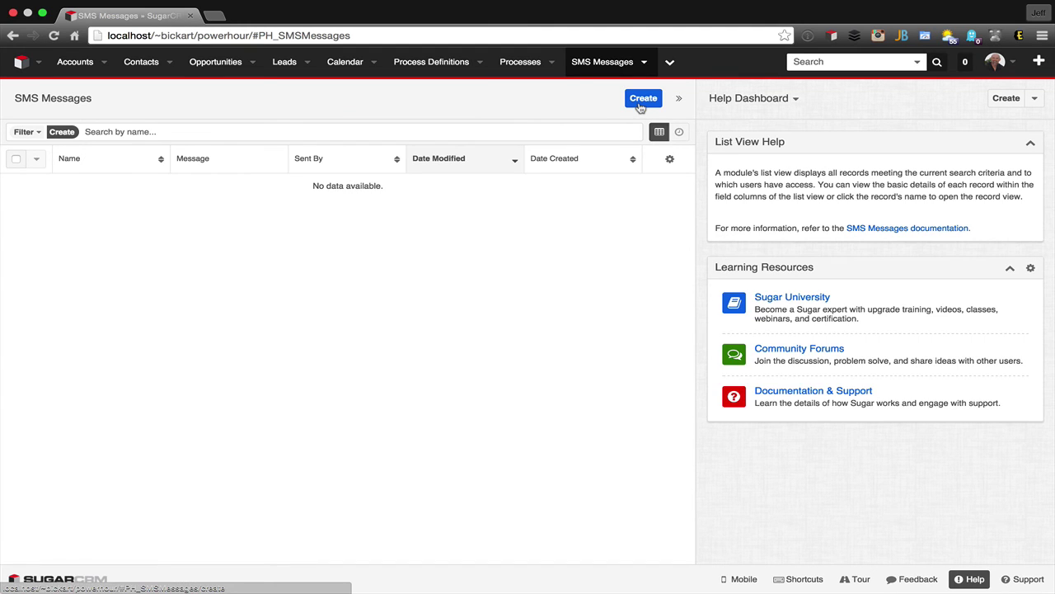
click(642, 103)
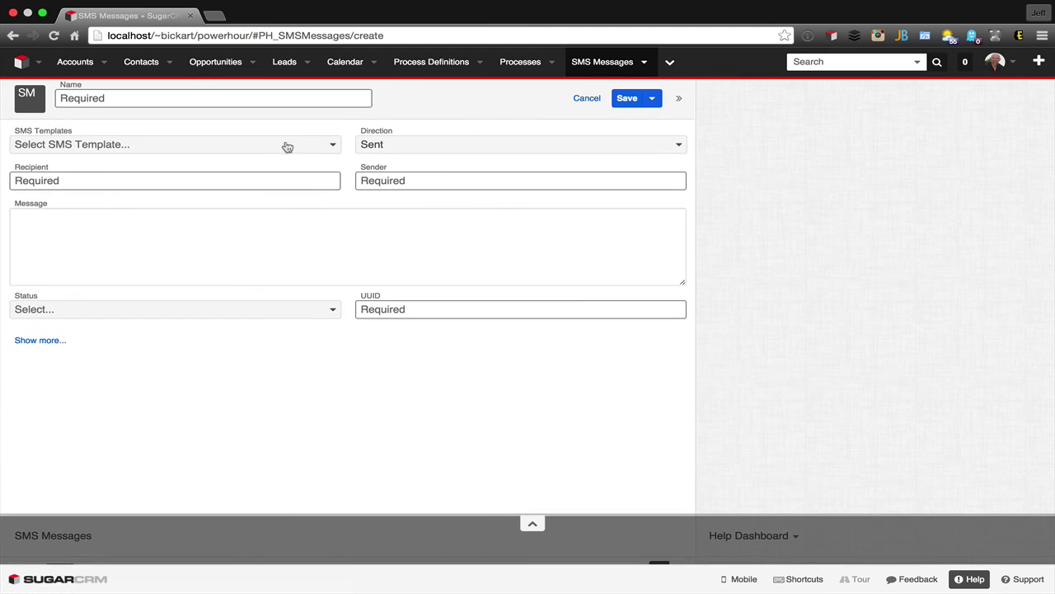
- Try out the dropdowns of the new SMS message, choosing Received for Direction and rejected for Status
click(422, 146)
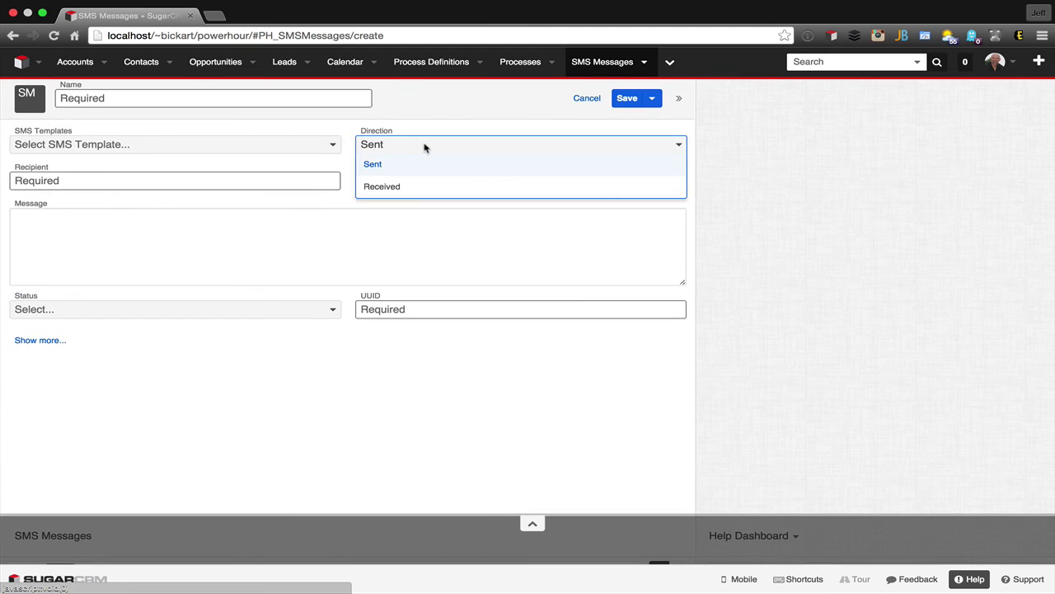
click(400, 188)
click(274, 180)
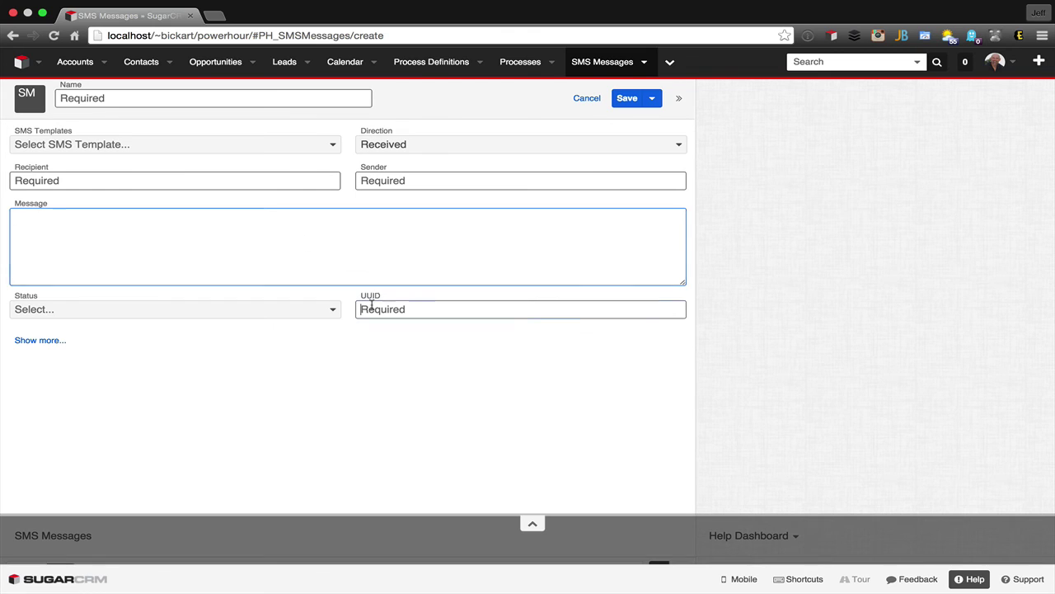
click(305, 312)
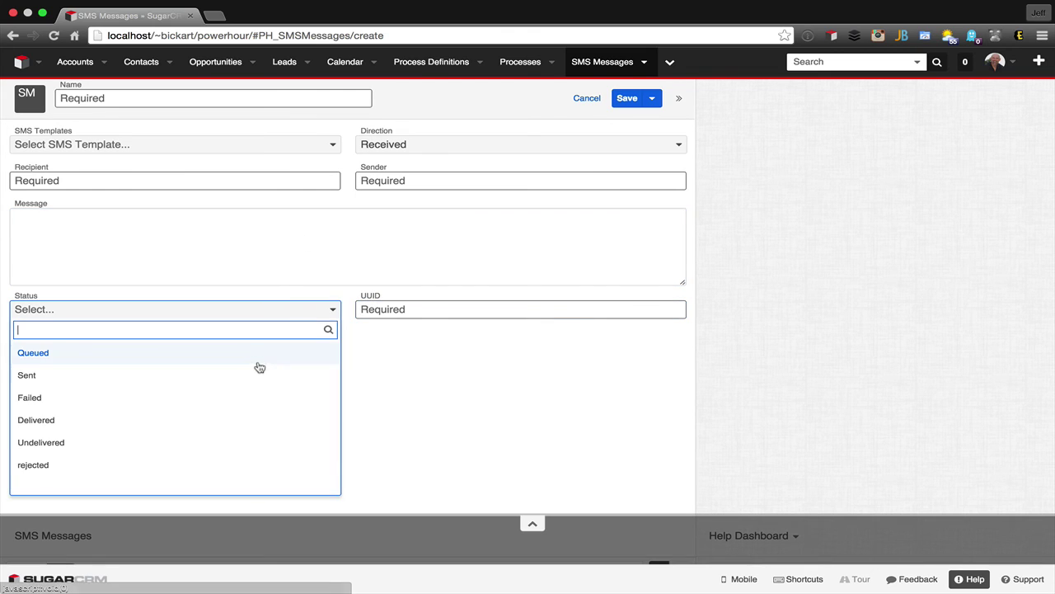
click(181, 488)
click(255, 309)
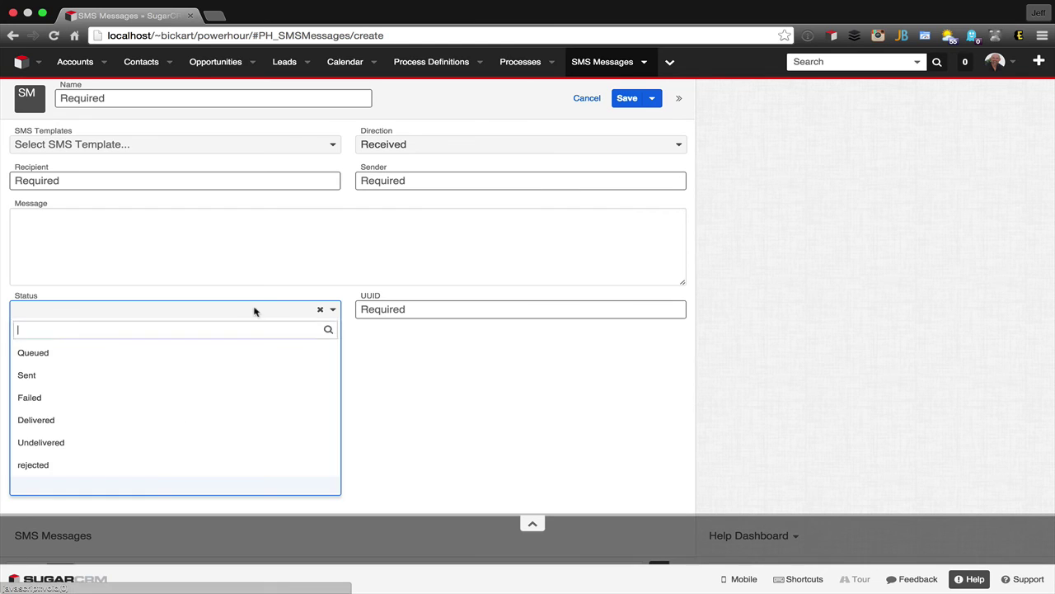
click(164, 458)
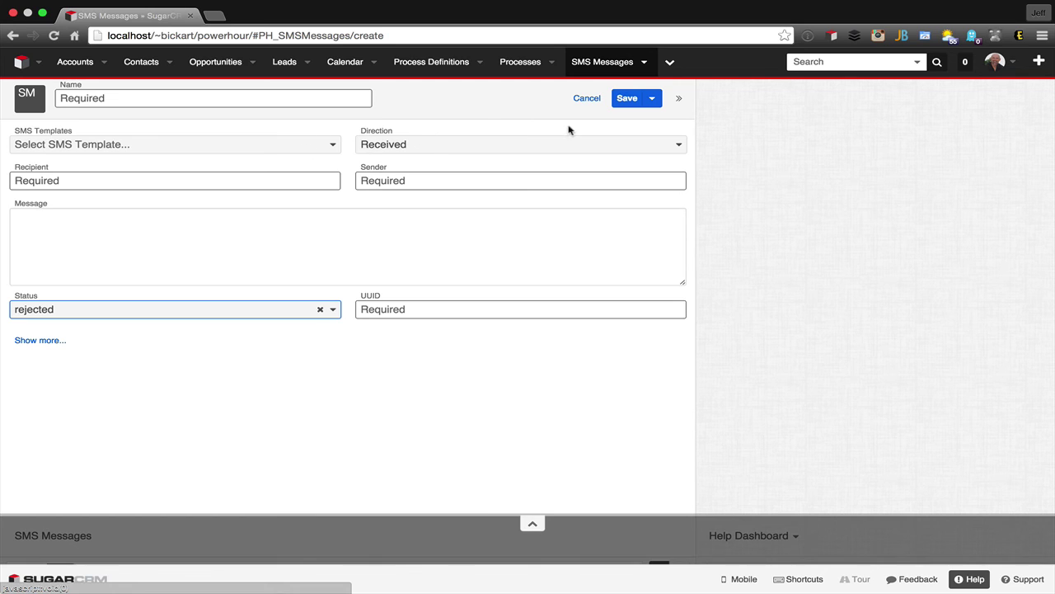
- Discard the unsaved SMS message and return to Module Builder in the administration area
click(1014, 69)
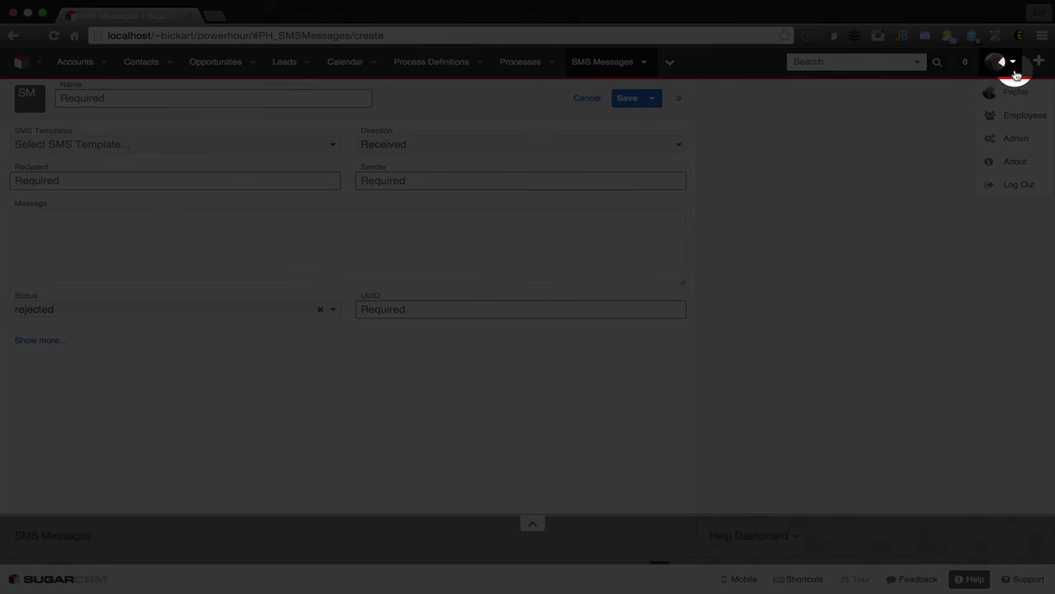
click(1003, 140)
click(568, 132)
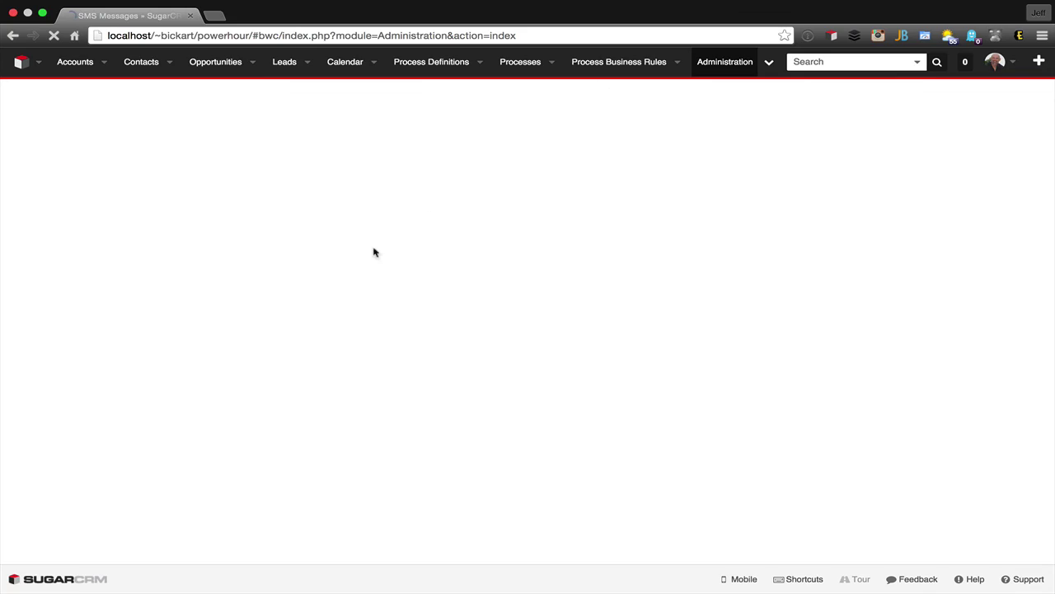
scroll(320, 316, down, 8)
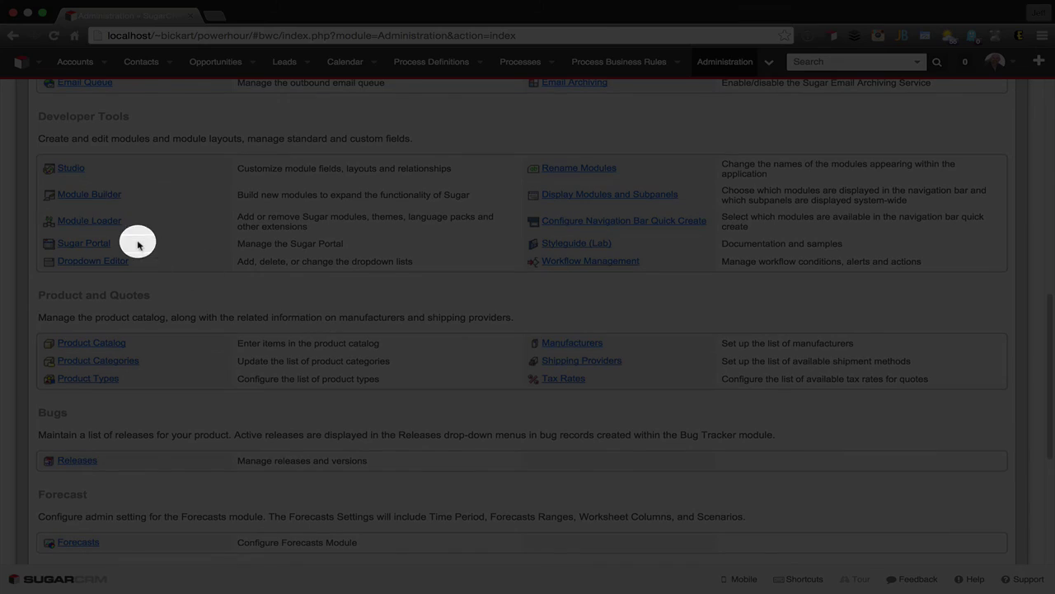
click(90, 195)
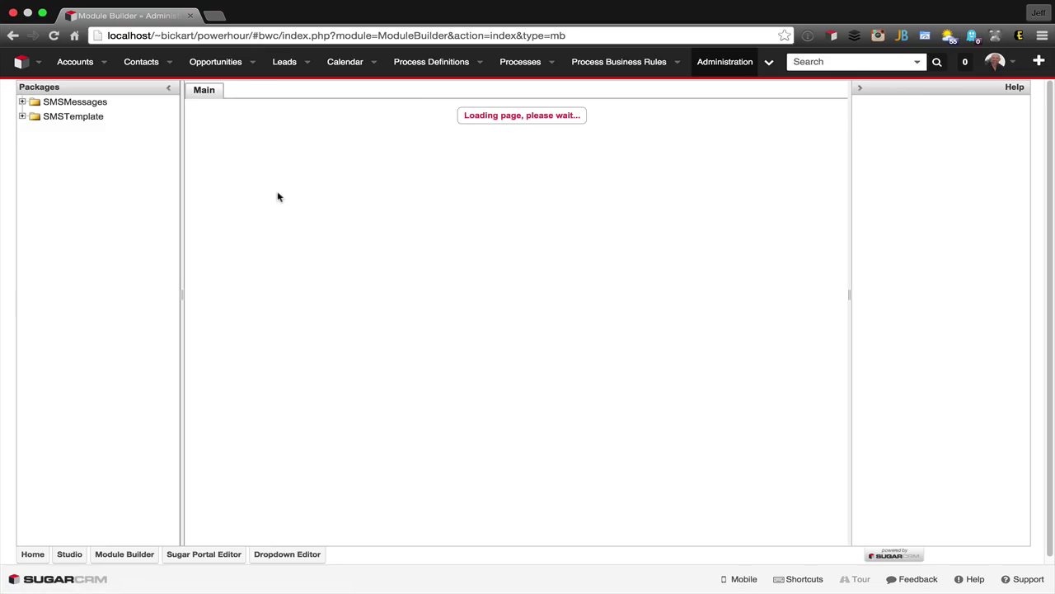
- Open ph_sms_message_status_list from the SMSMessages status field and move the blank item above queued
click(513, 169)
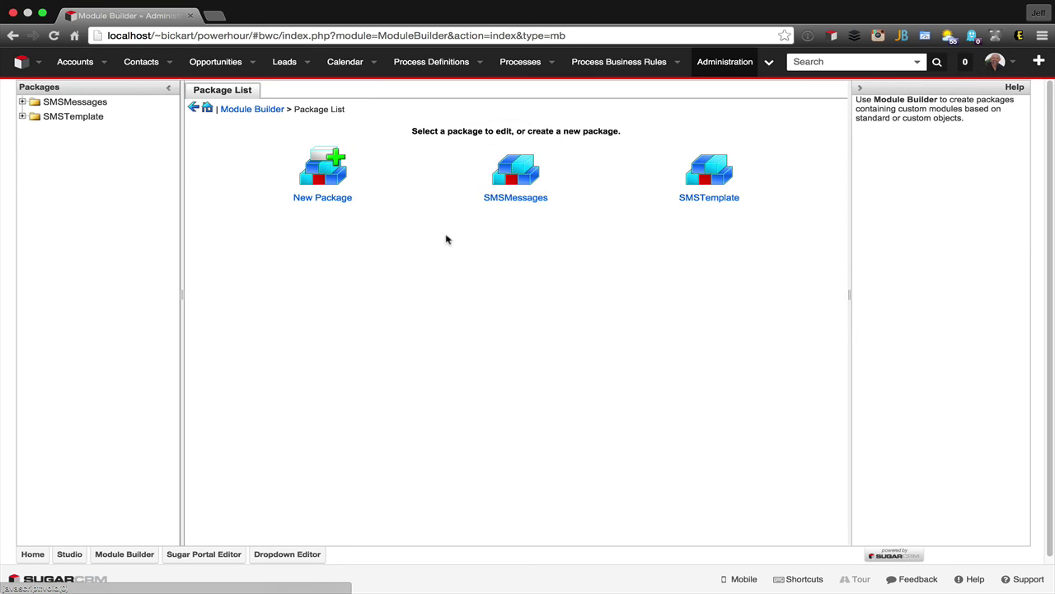
click(356, 306)
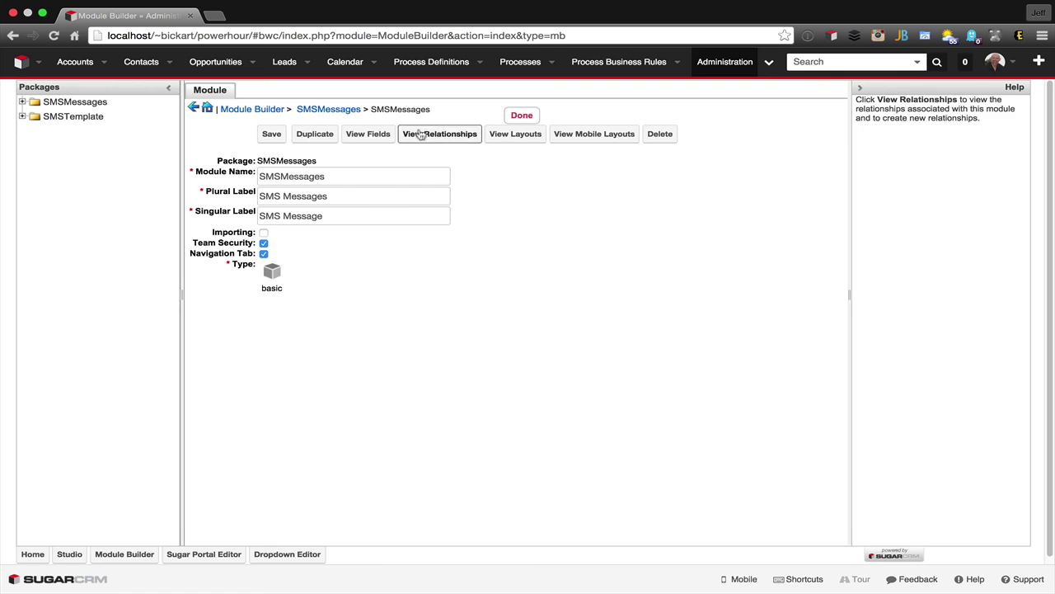
click(359, 134)
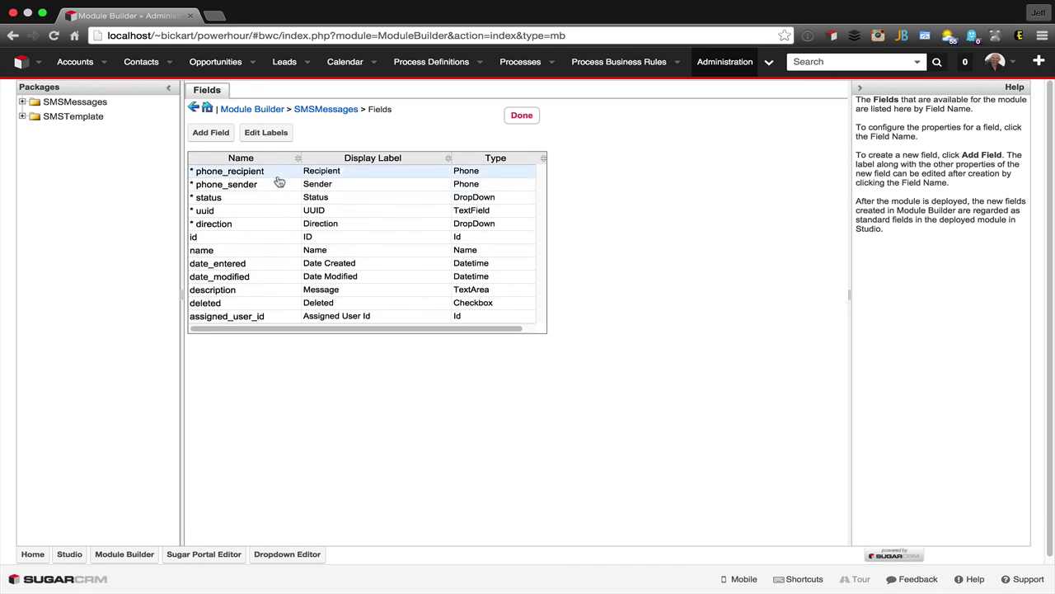
click(274, 200)
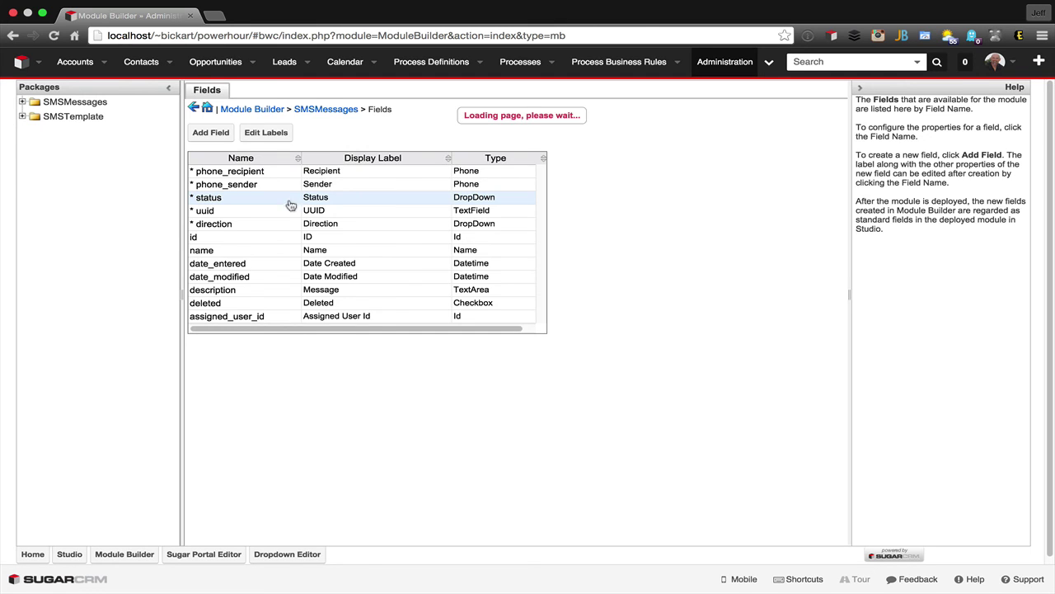
click(272, 263)
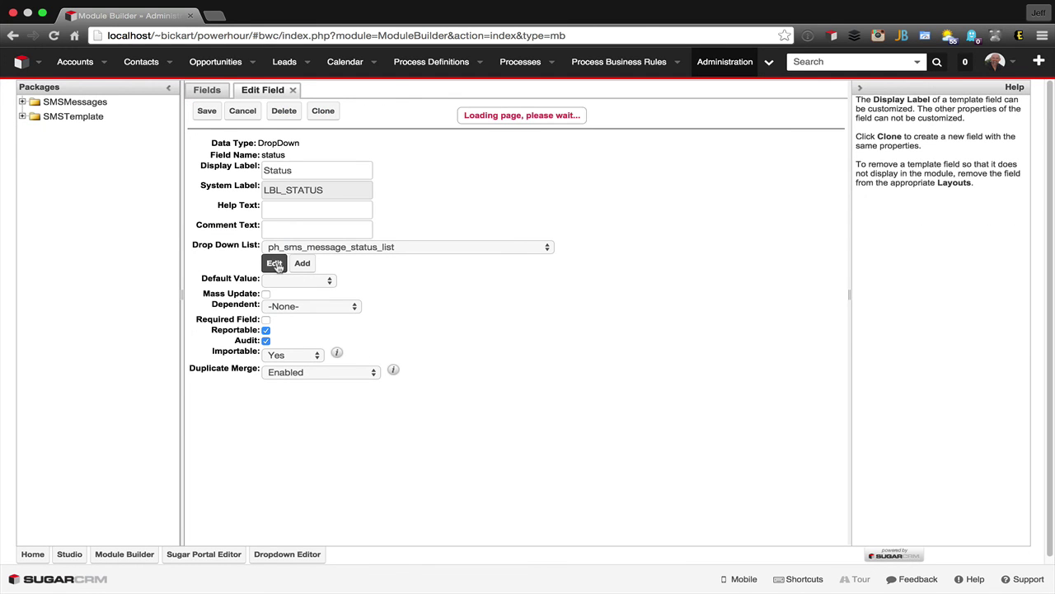
drag(243, 366, 245, 217)
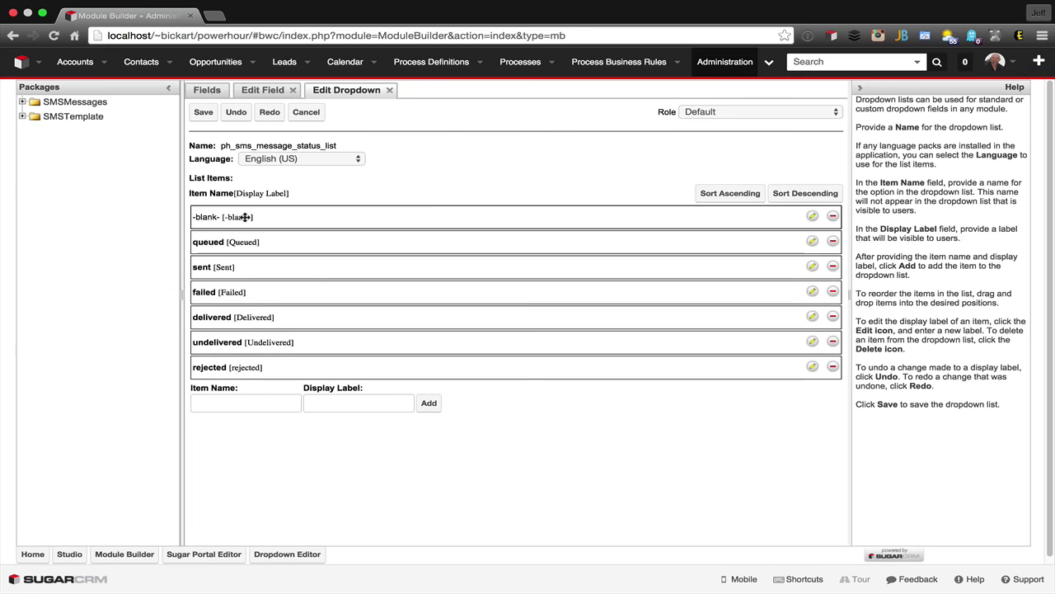
- Change the display label of the rejected item to Rejected and save the dropdown list
click(812, 366)
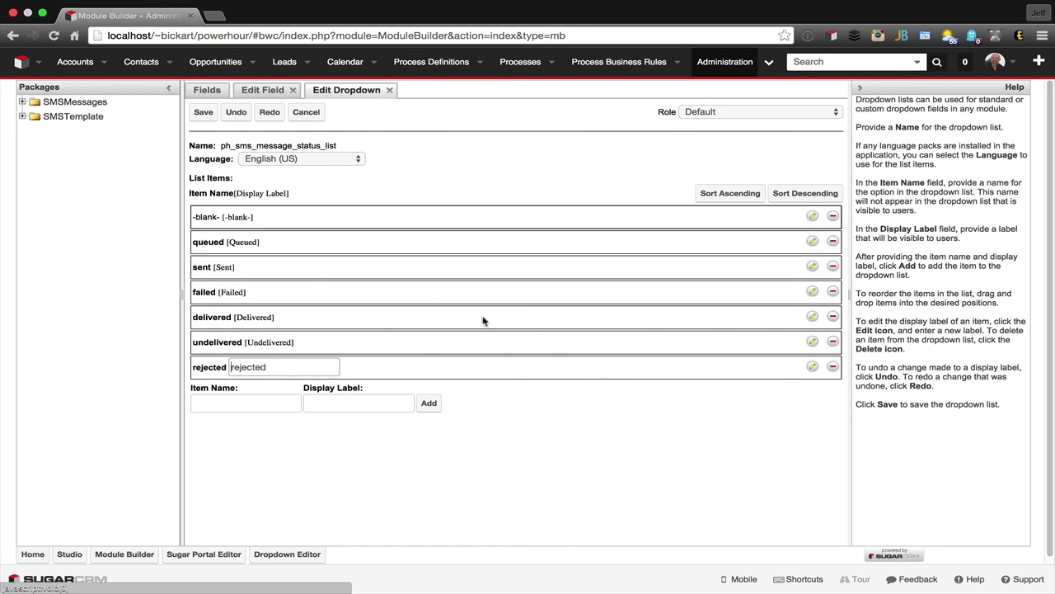
click(234, 366)
key(BackSpace)
text(R)
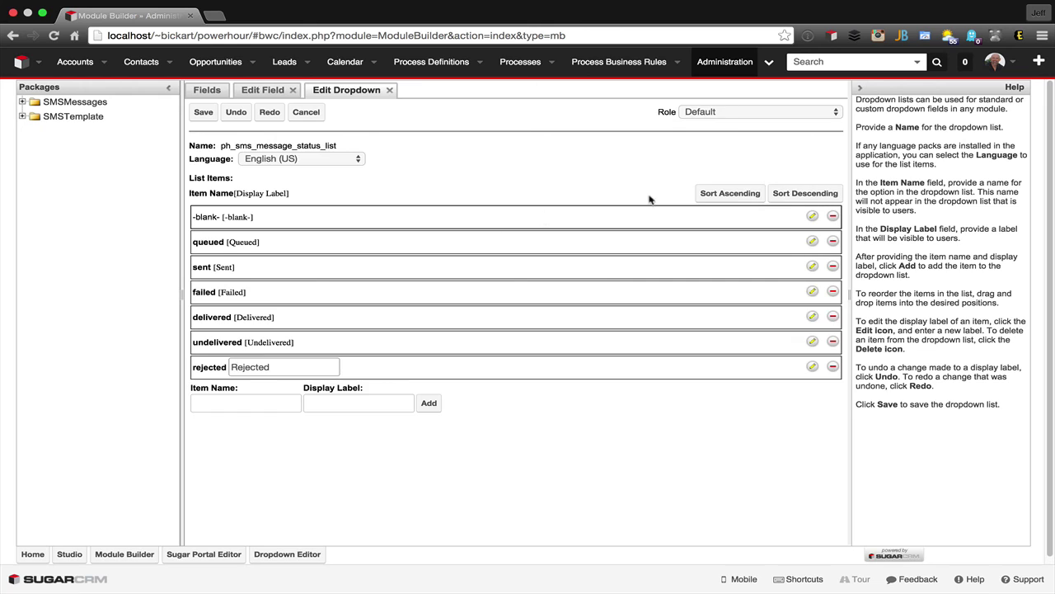
click(203, 112)
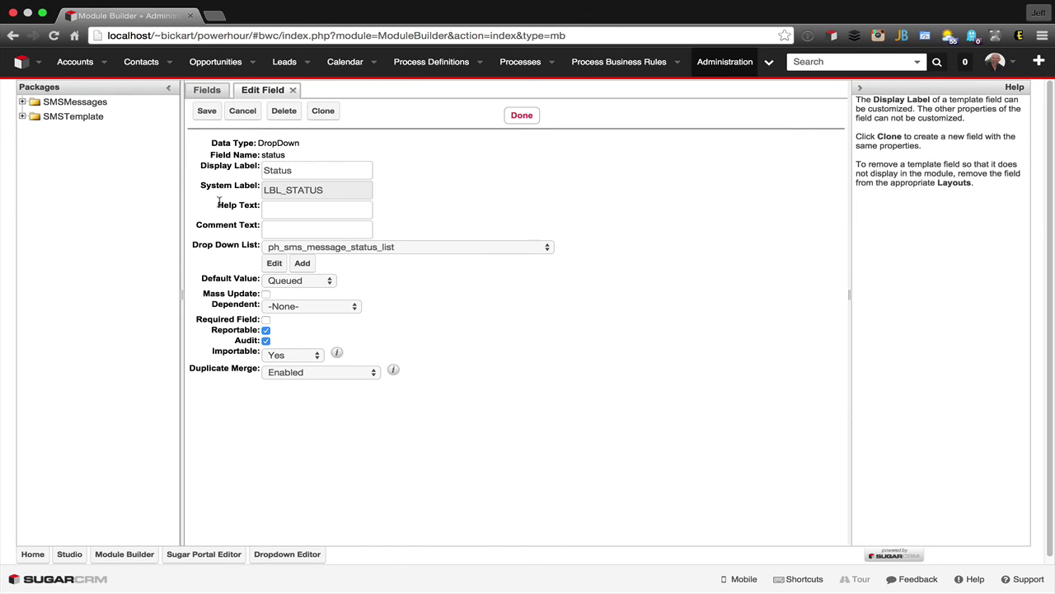
- Set the status field's default value to blank and save the field
click(289, 283)
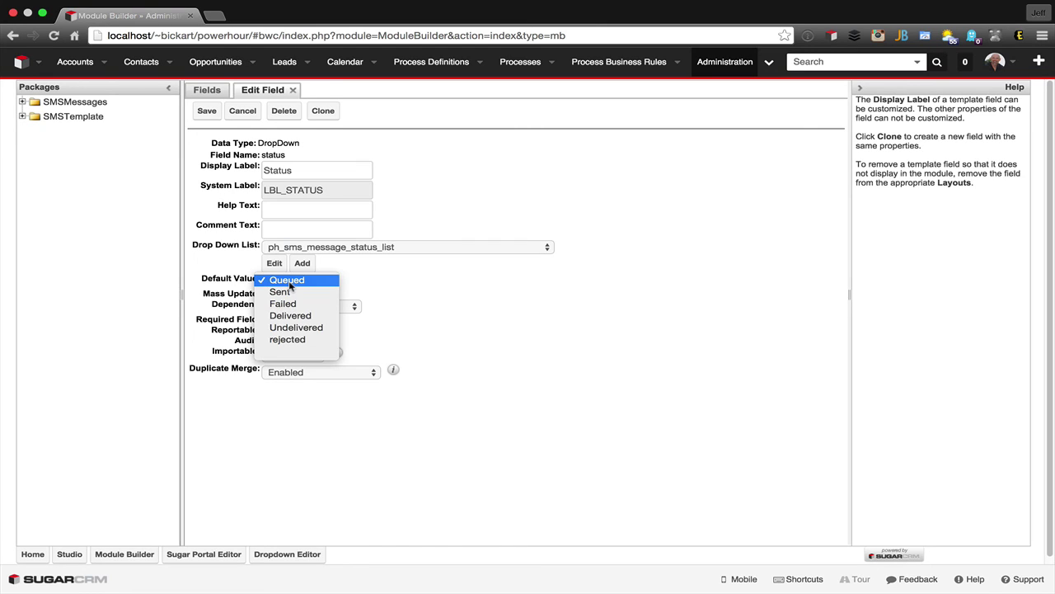
click(287, 352)
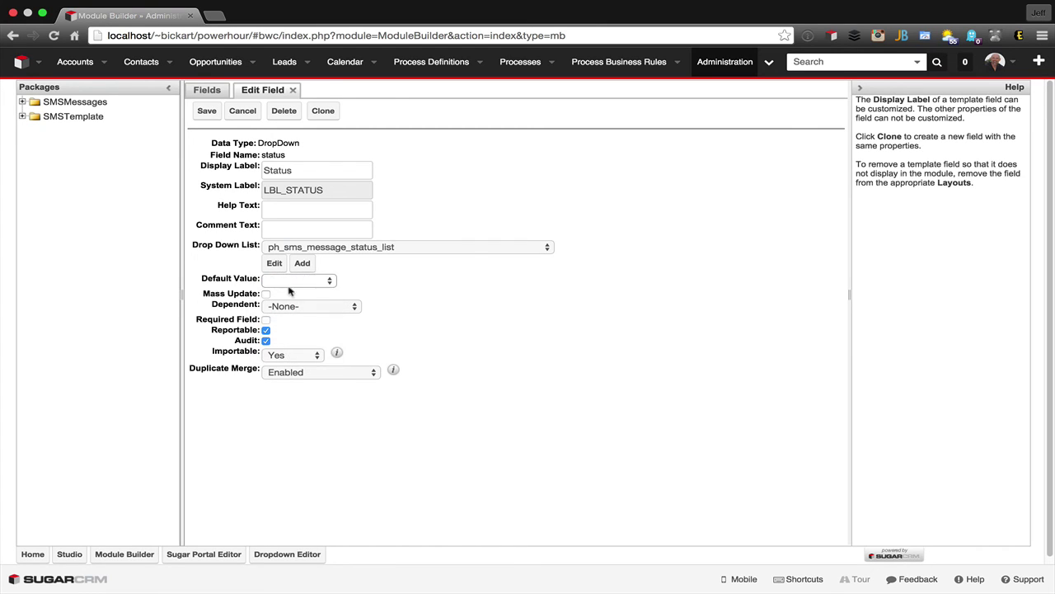
click(207, 110)
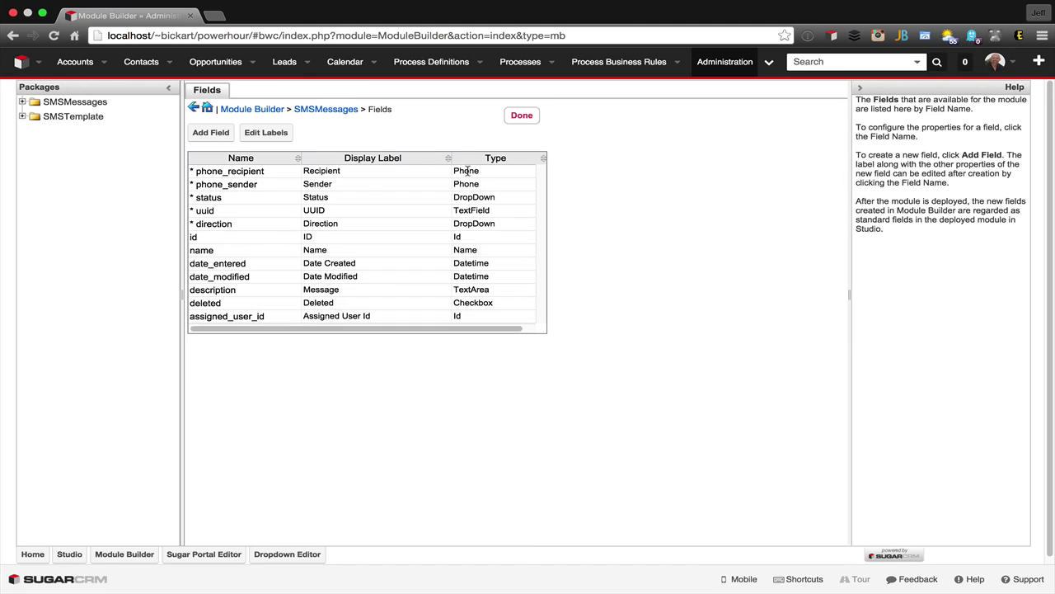
- Save the SMSMessages module and redeploy its package, accepting that Studio customizations are overwritten
click(330, 112)
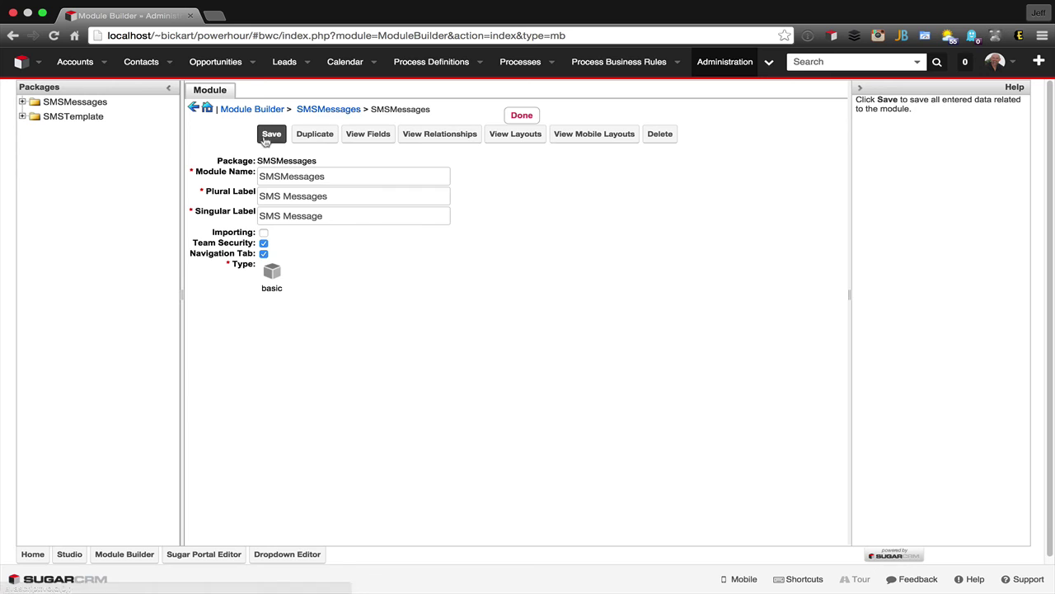
click(335, 112)
click(336, 112)
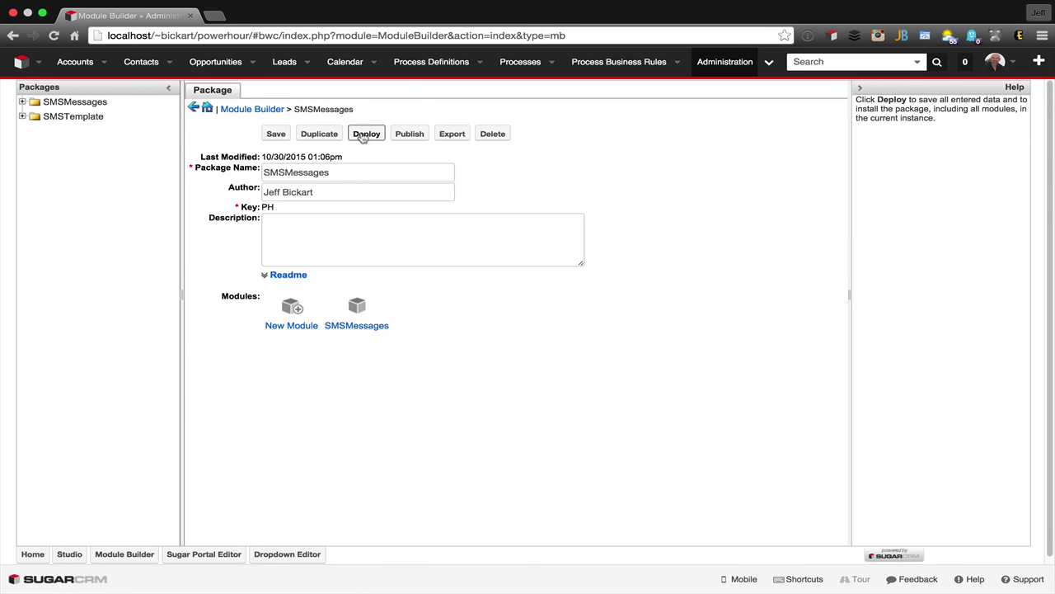
click(365, 135)
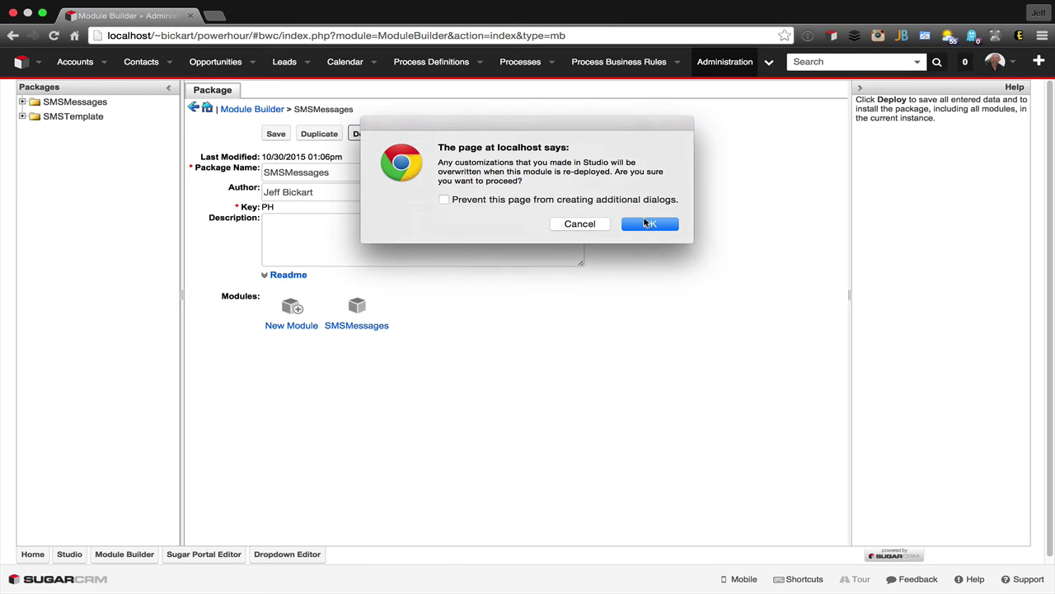
click(648, 224)
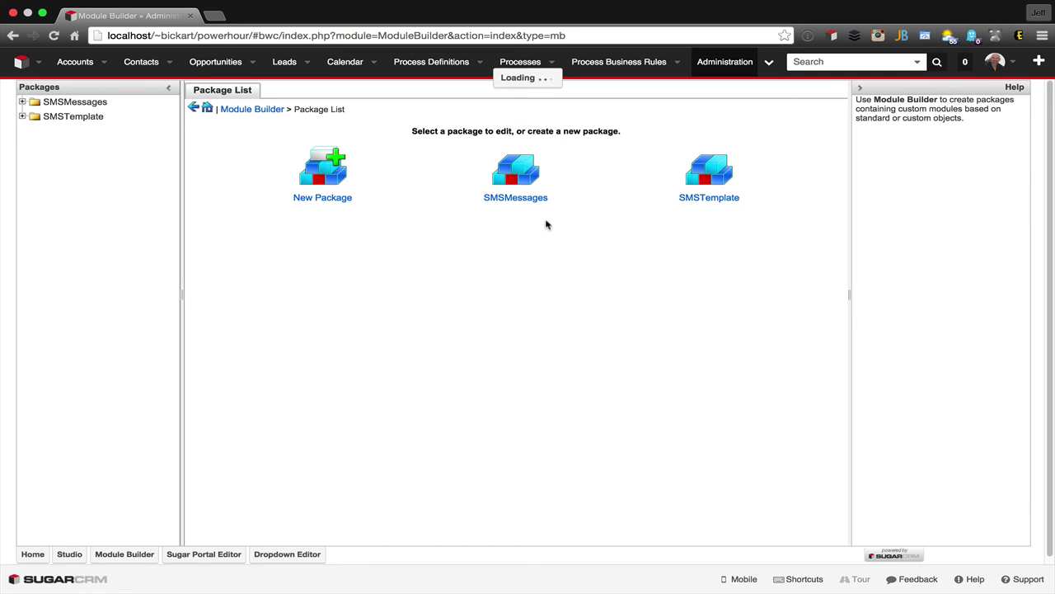
- Go to the SMS Messages module and start a new record
click(771, 64)
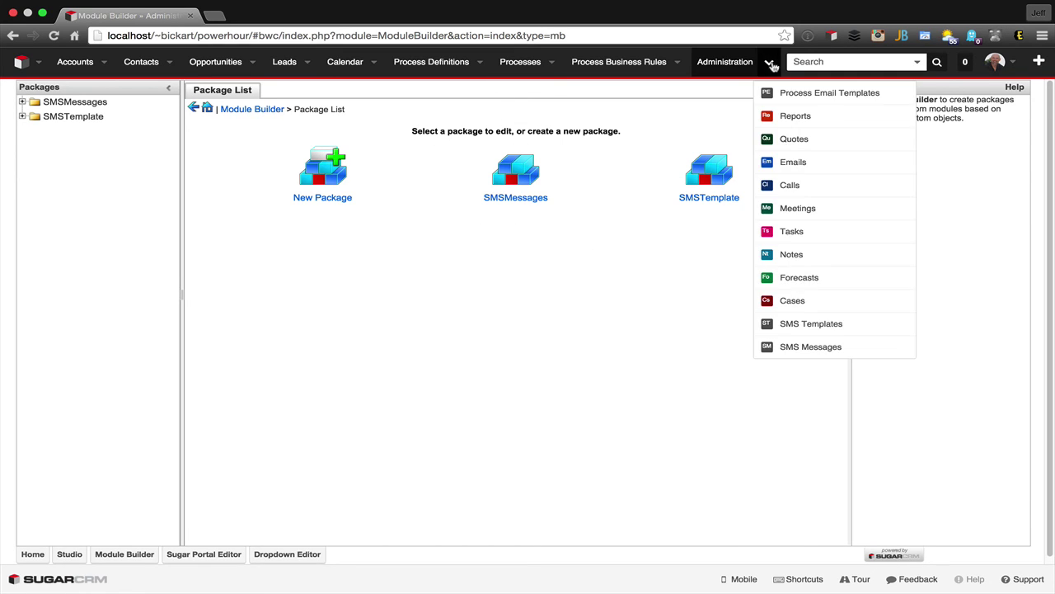
click(798, 346)
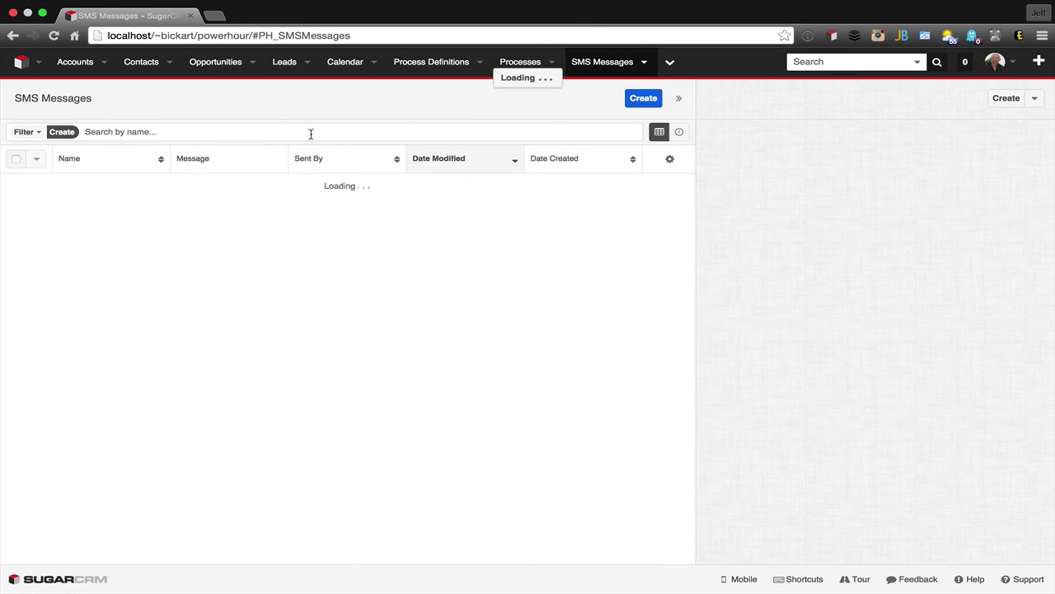
click(640, 100)
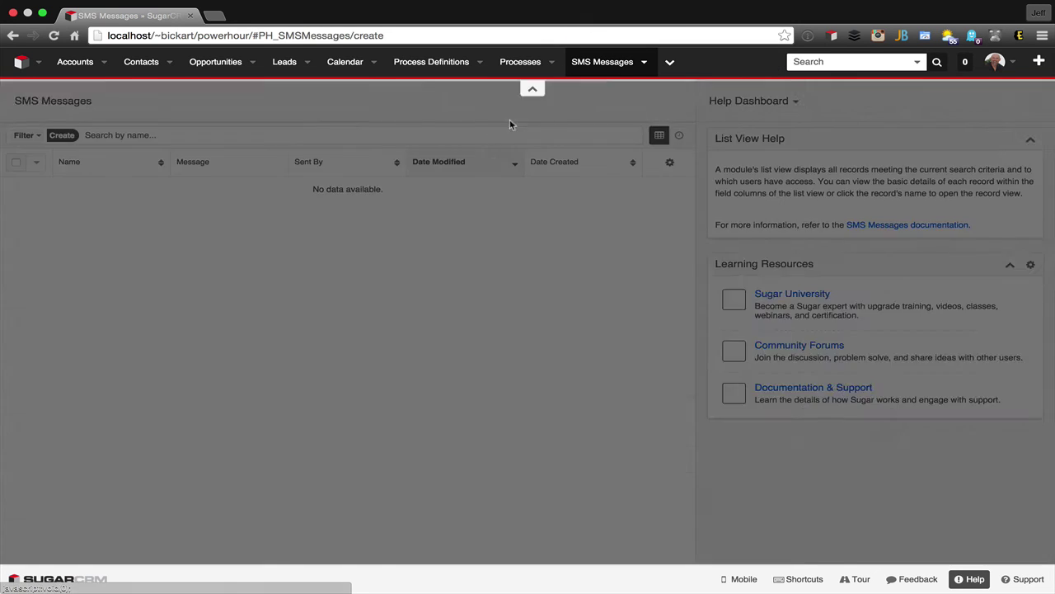
- Examine the Status options on the new SMS message form and reveal its additional fields
click(266, 309)
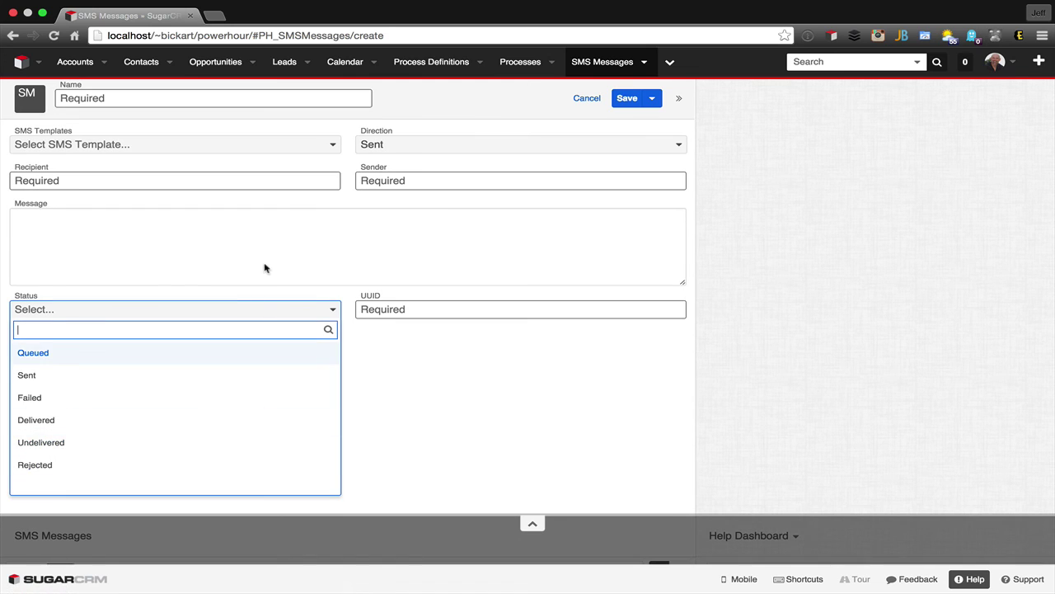
key(Escape)
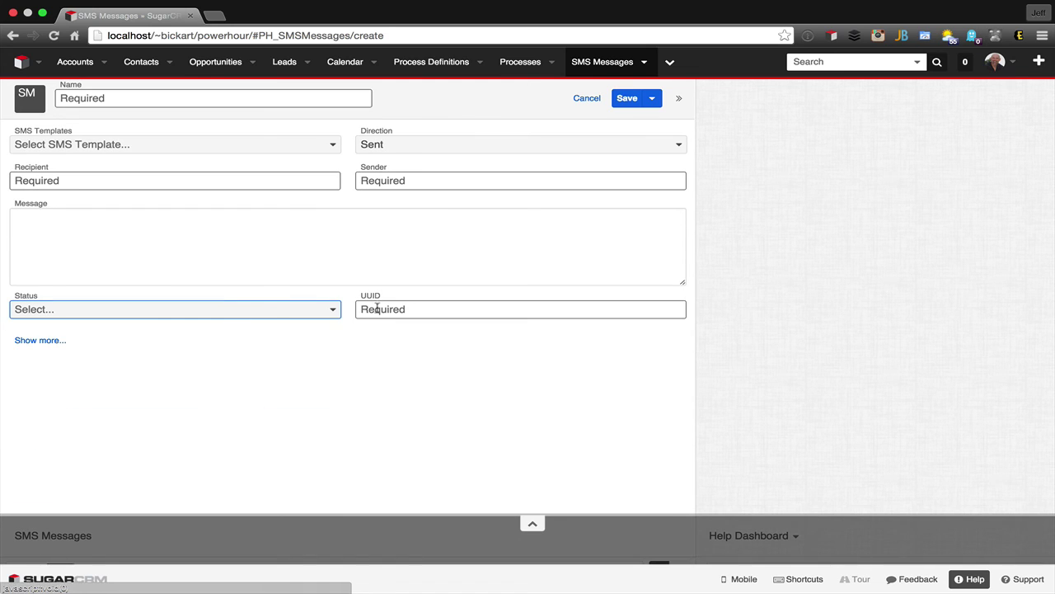
click(437, 309)
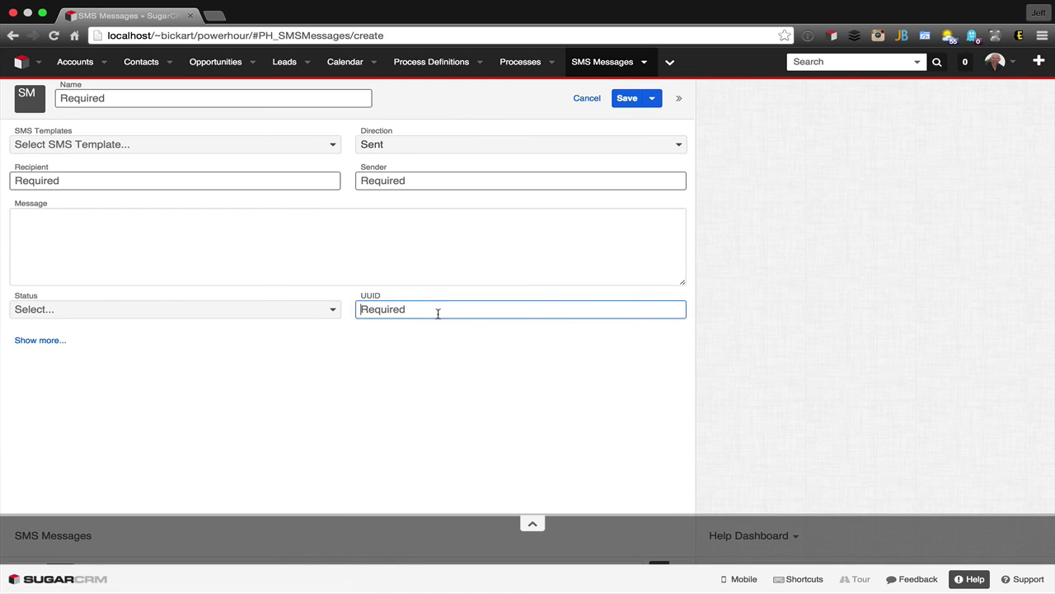
click(53, 345)
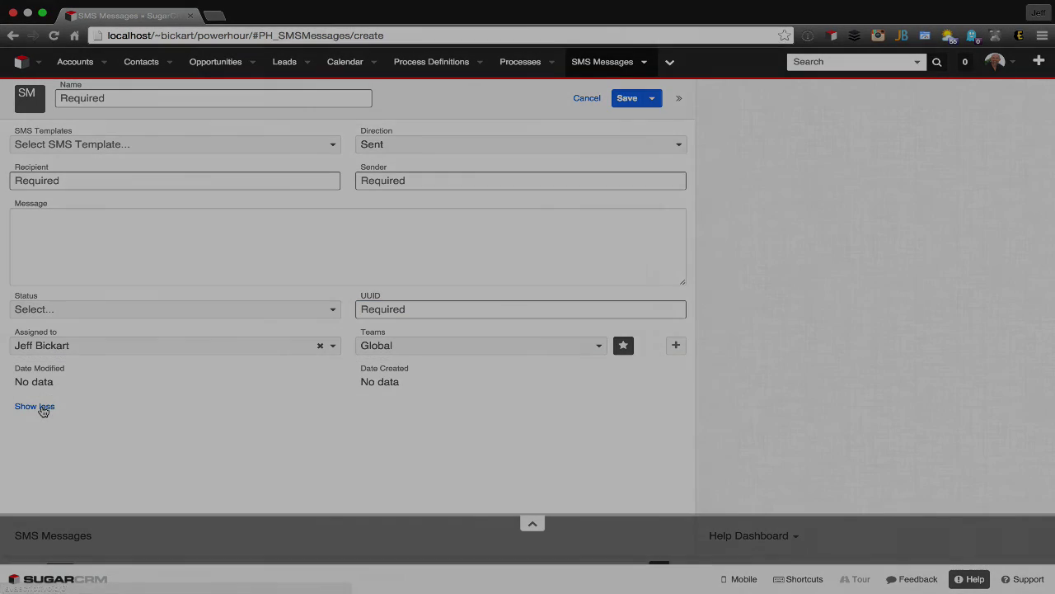